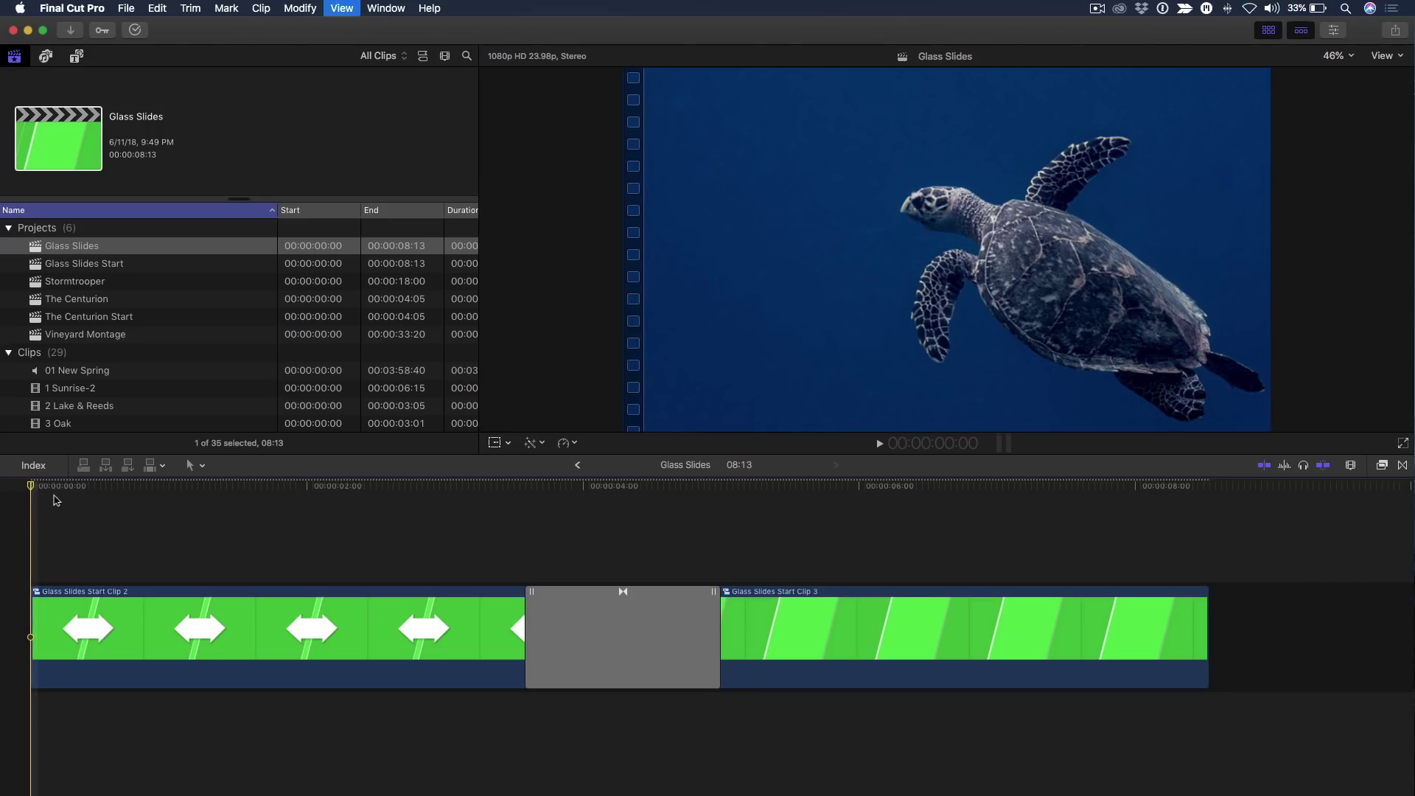
Play back the finished slideshow and skim through its turtle section
key("space")
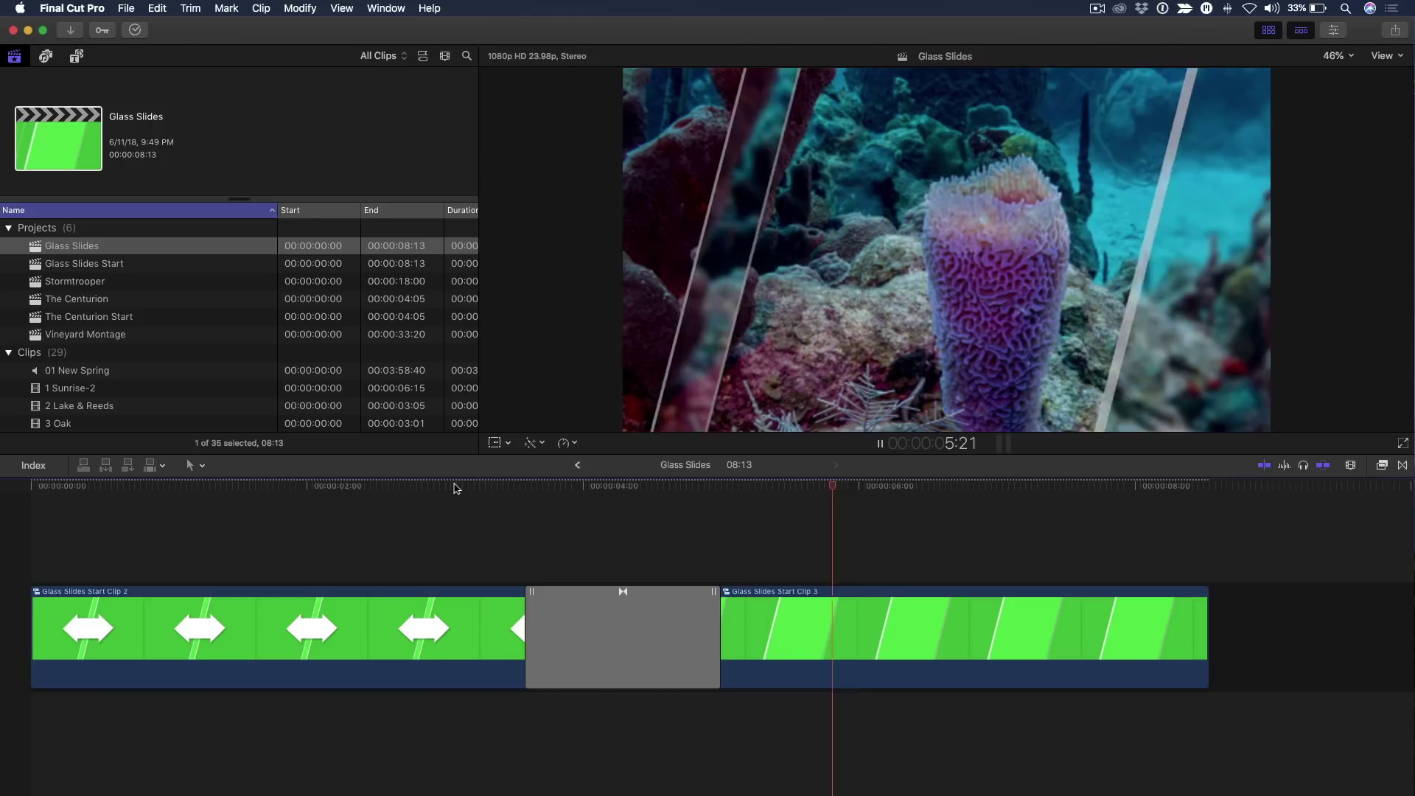
key("space")
key("Up")
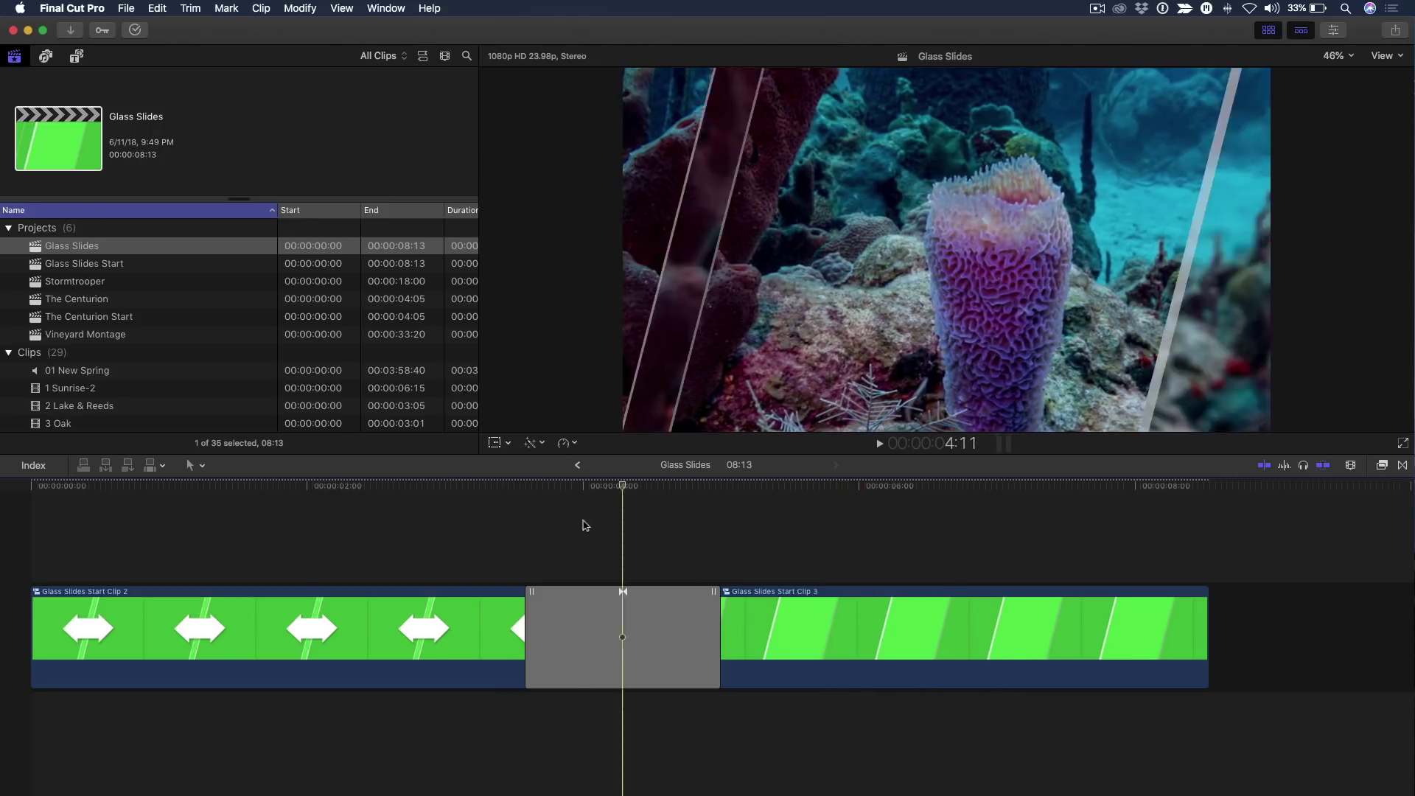
left_click(253, 537)
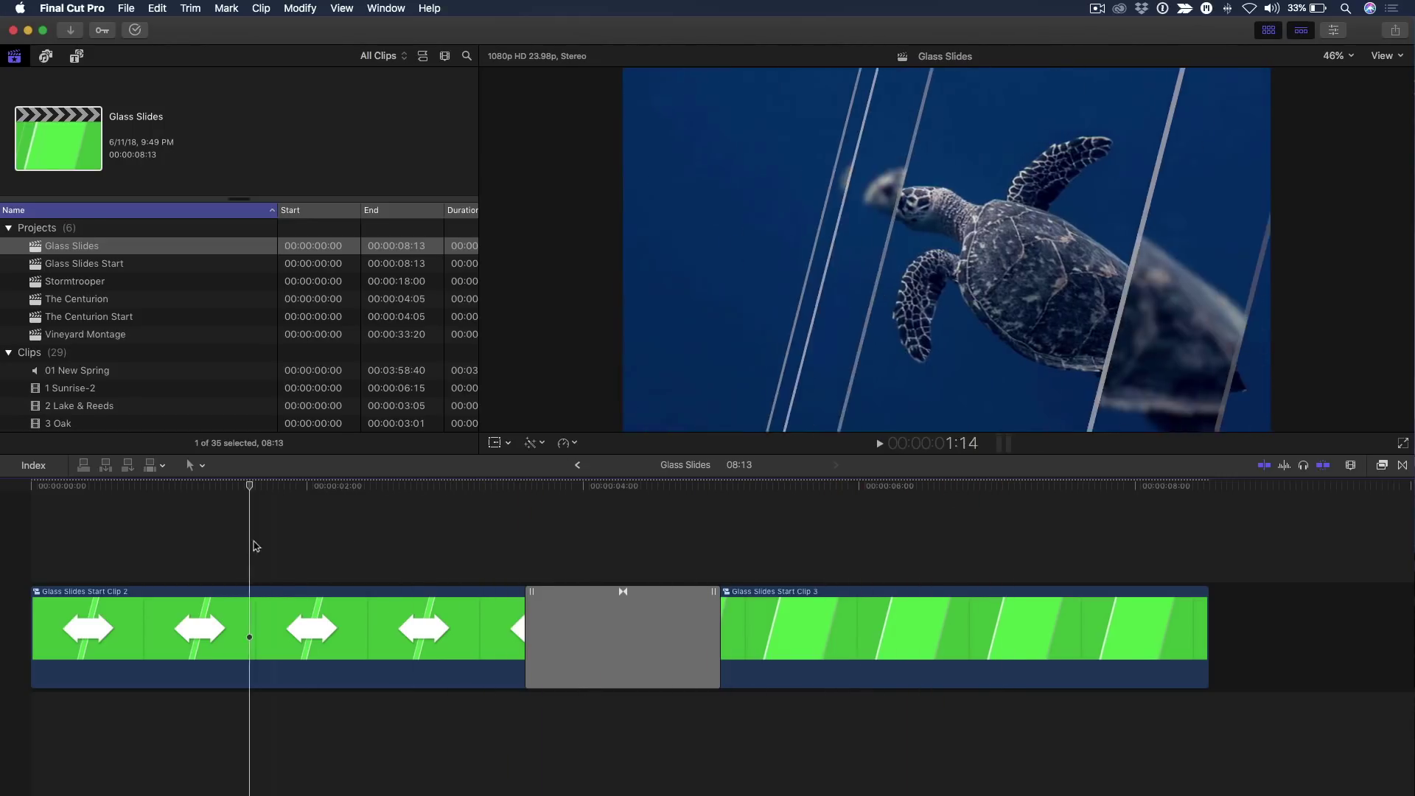
left_click_drag(253, 546, 362, 566)
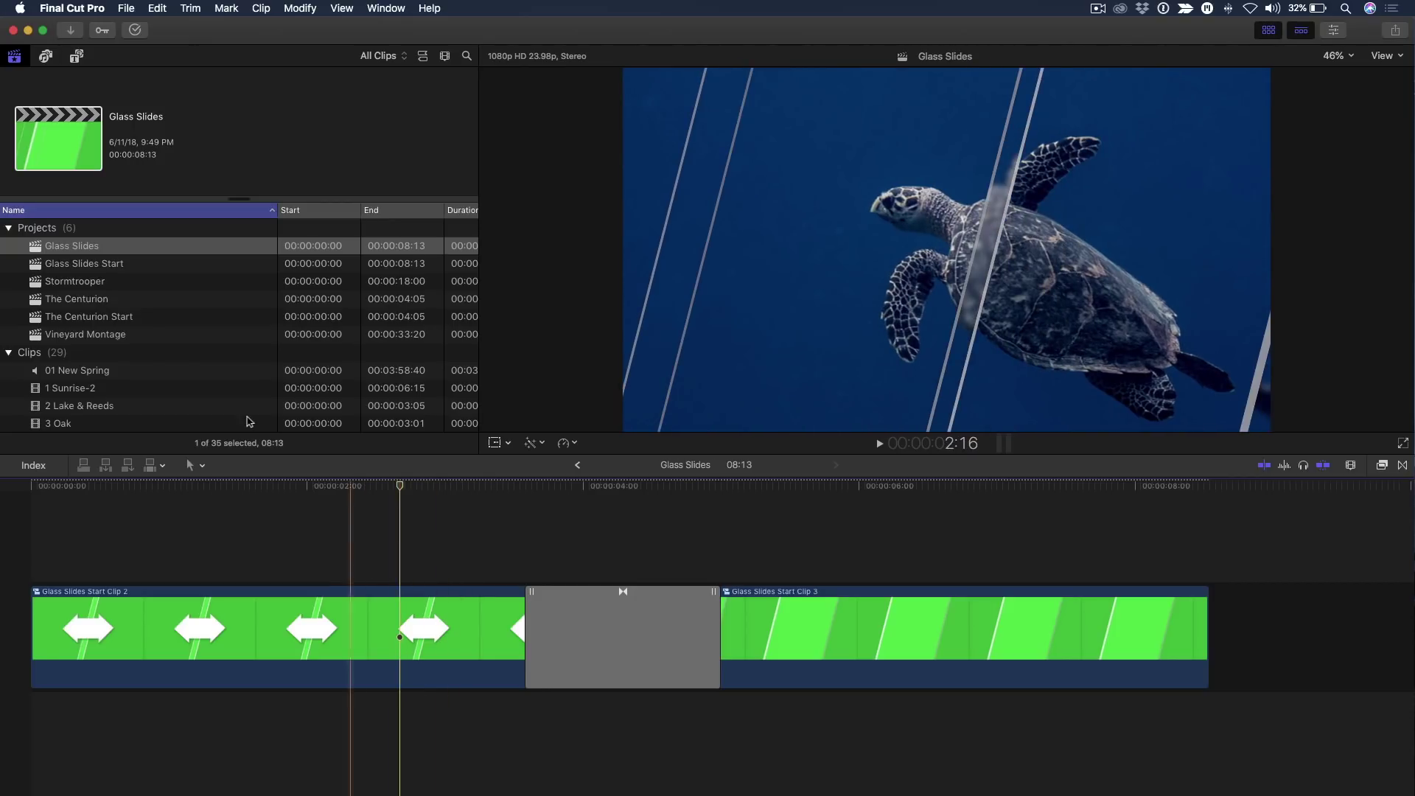
Open the Glass Slides Start project and skim through its turtle and coral clips
double_click(34, 265)
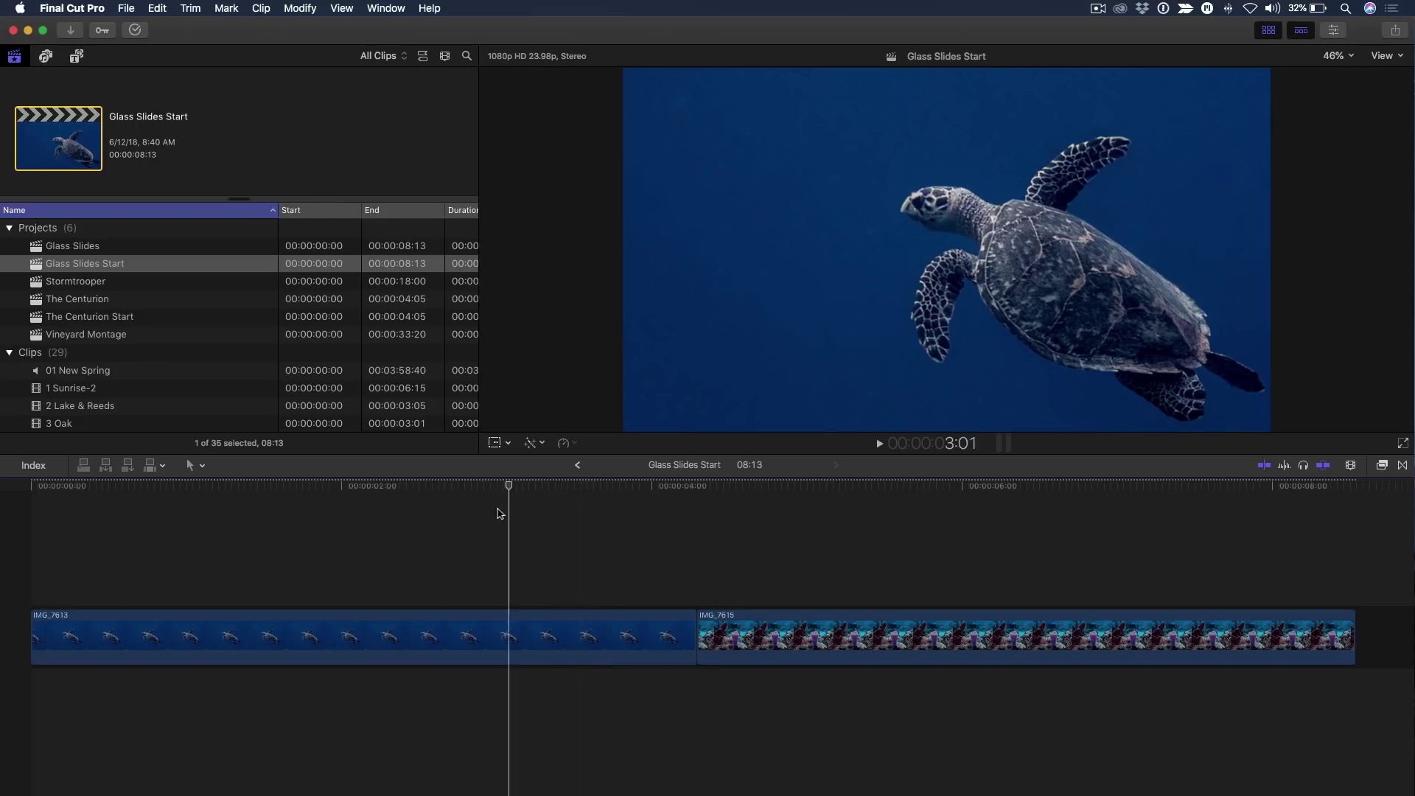
left_click_drag(448, 537, 919, 547)
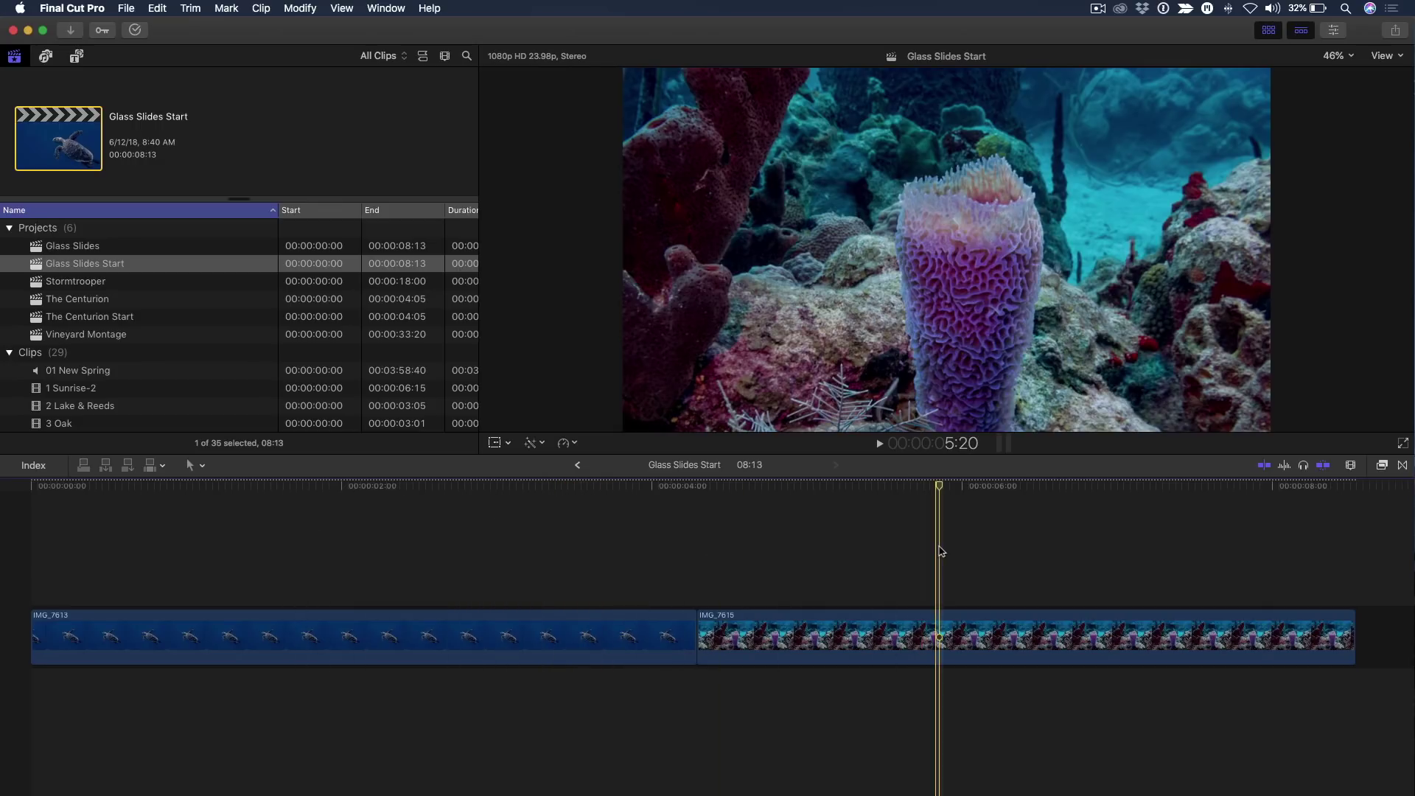
mouse_move(815, 520)
left_mouse_down()
mouse_move(401, 591)
mouse_move(1070, 600)
mouse_move(451, 625)
mouse_move(1049, 603)
left_mouse_up()
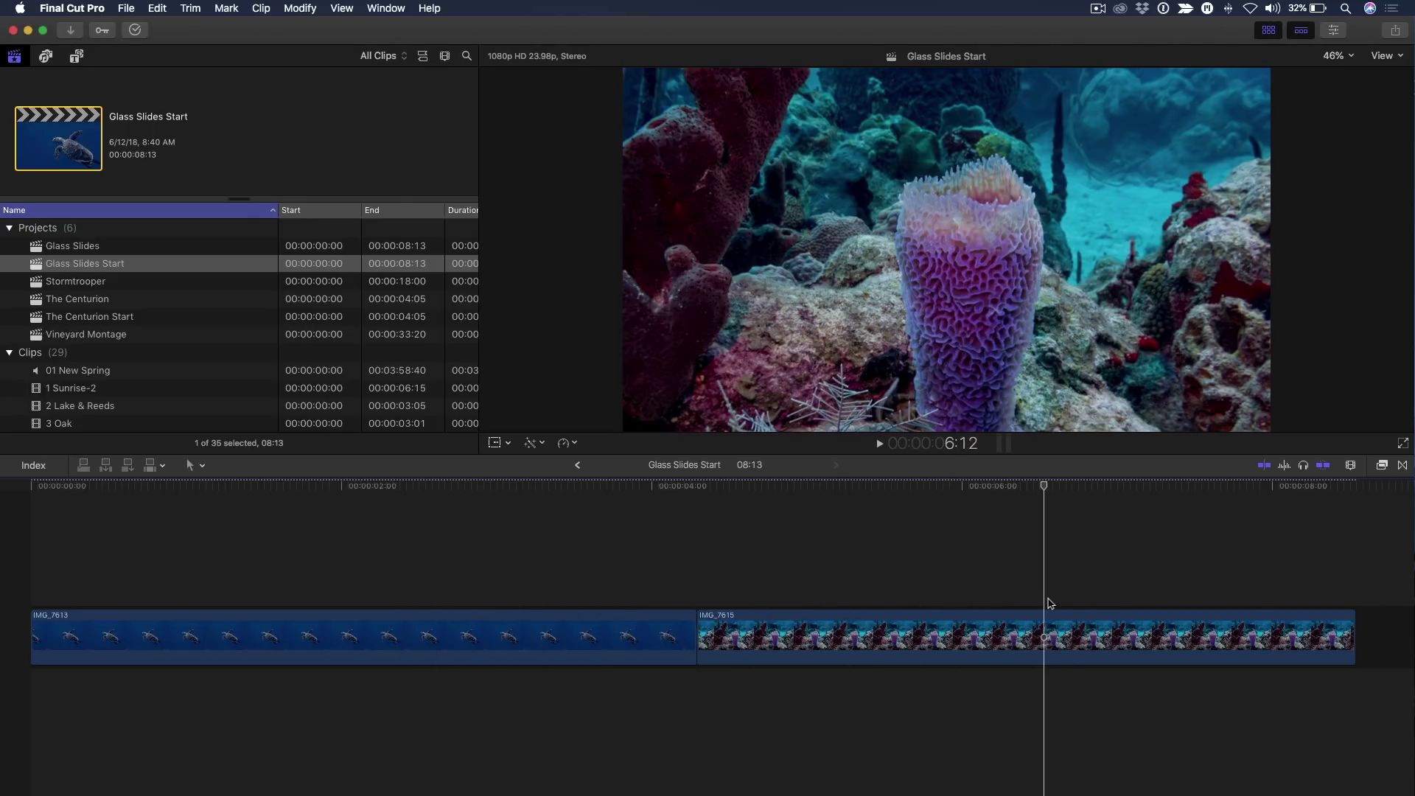
left_click_drag(935, 605, 510, 622)
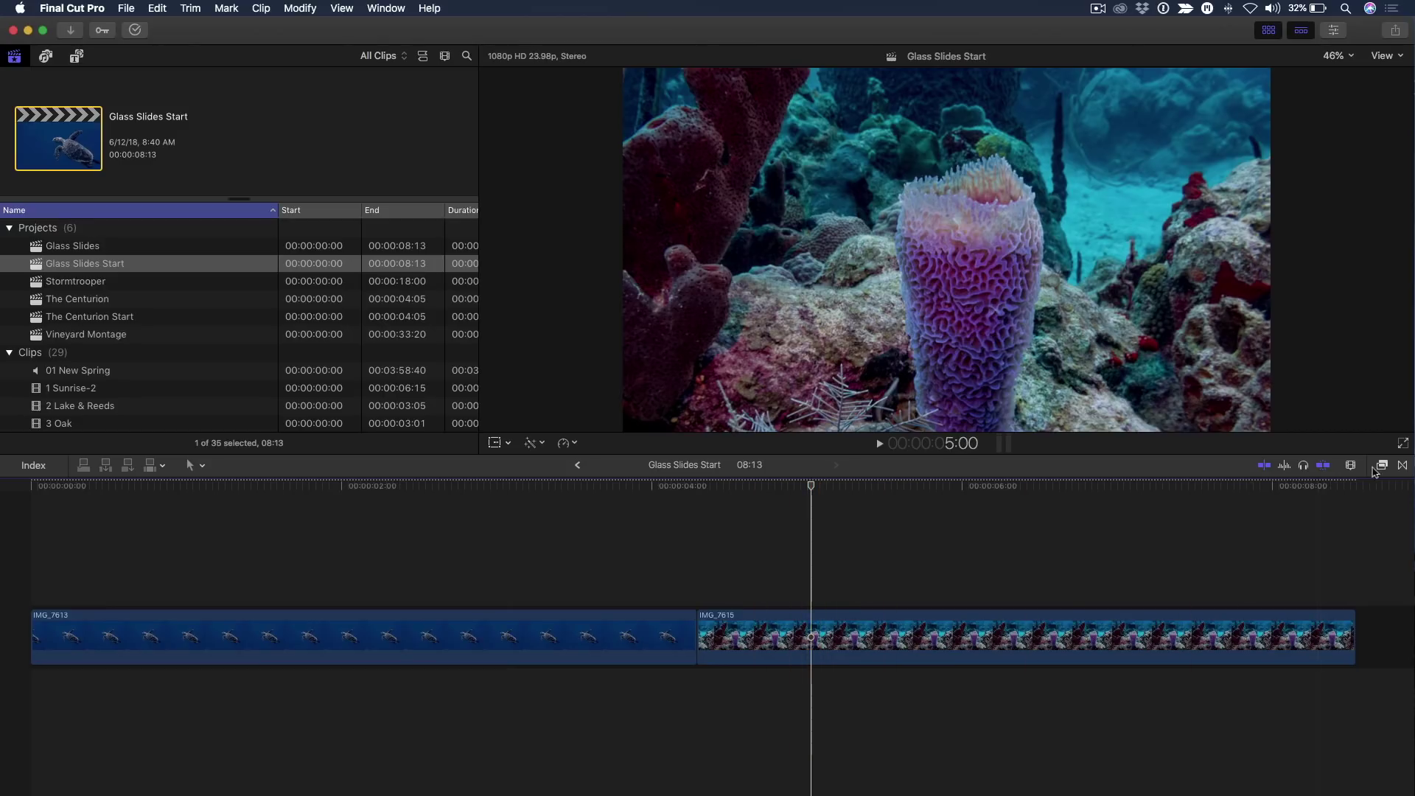
Browse the XEffects Glass Slideshow effects, then its strip transitions
left_click(1382, 465)
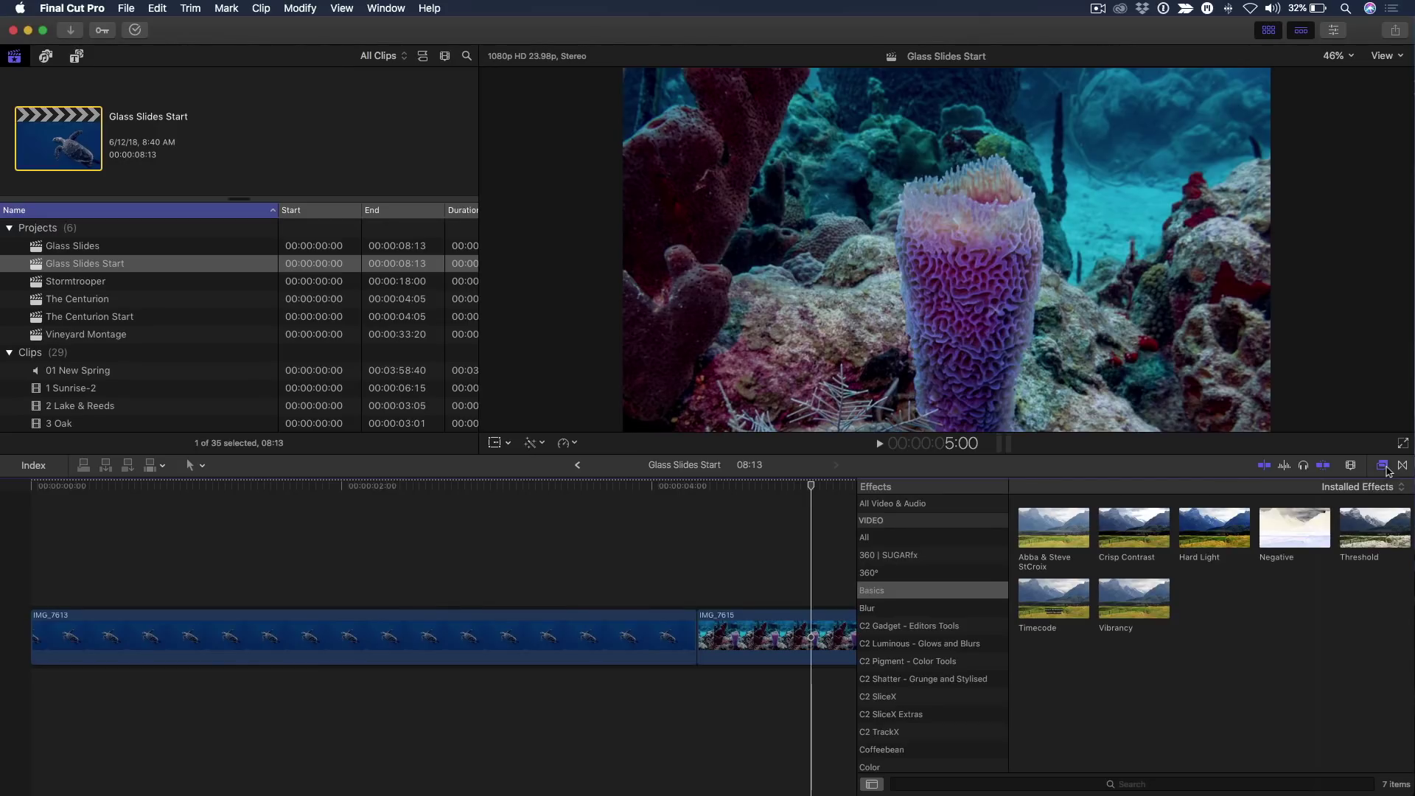
left_click(1383, 465)
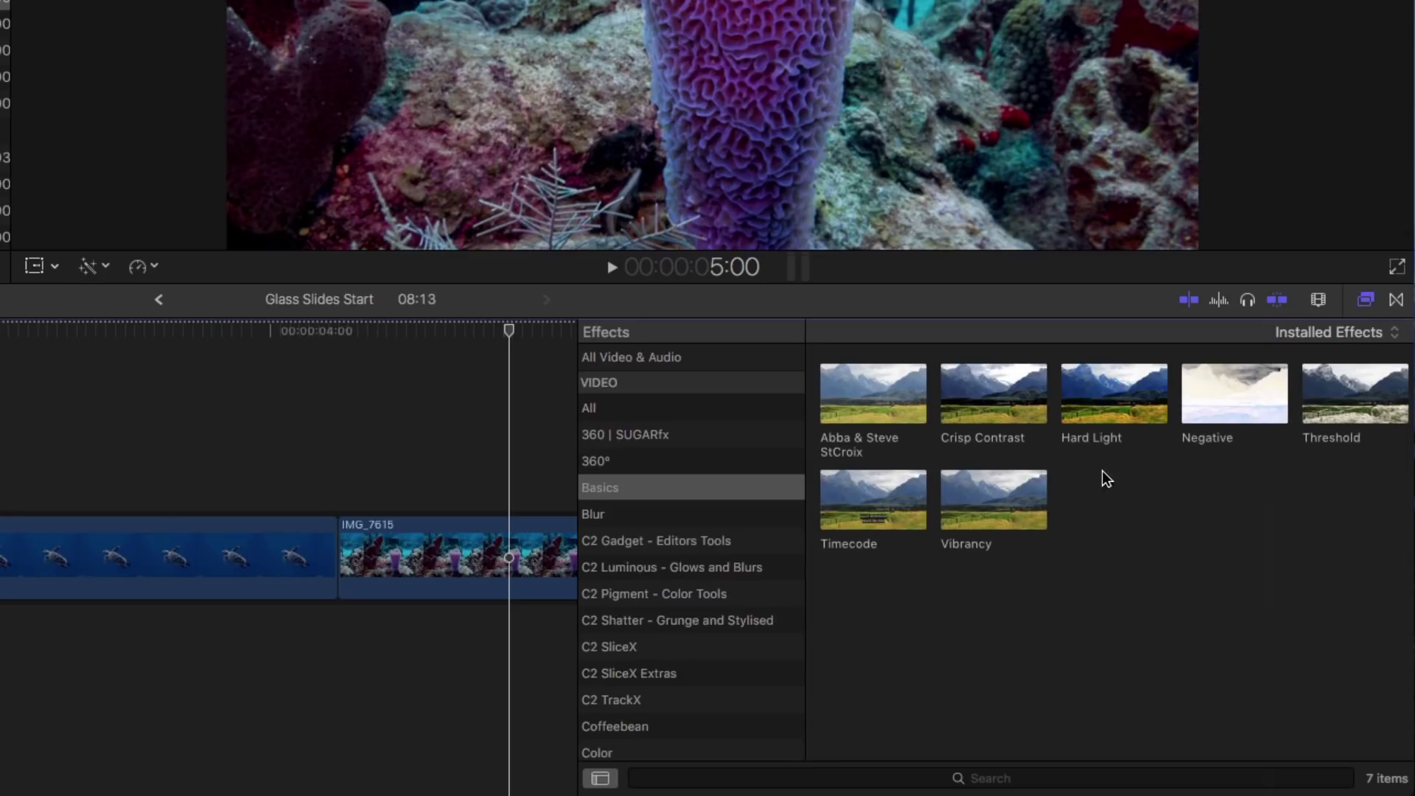
scroll(782, 587, "down", 10)
scroll(781, 587, "up", 2)
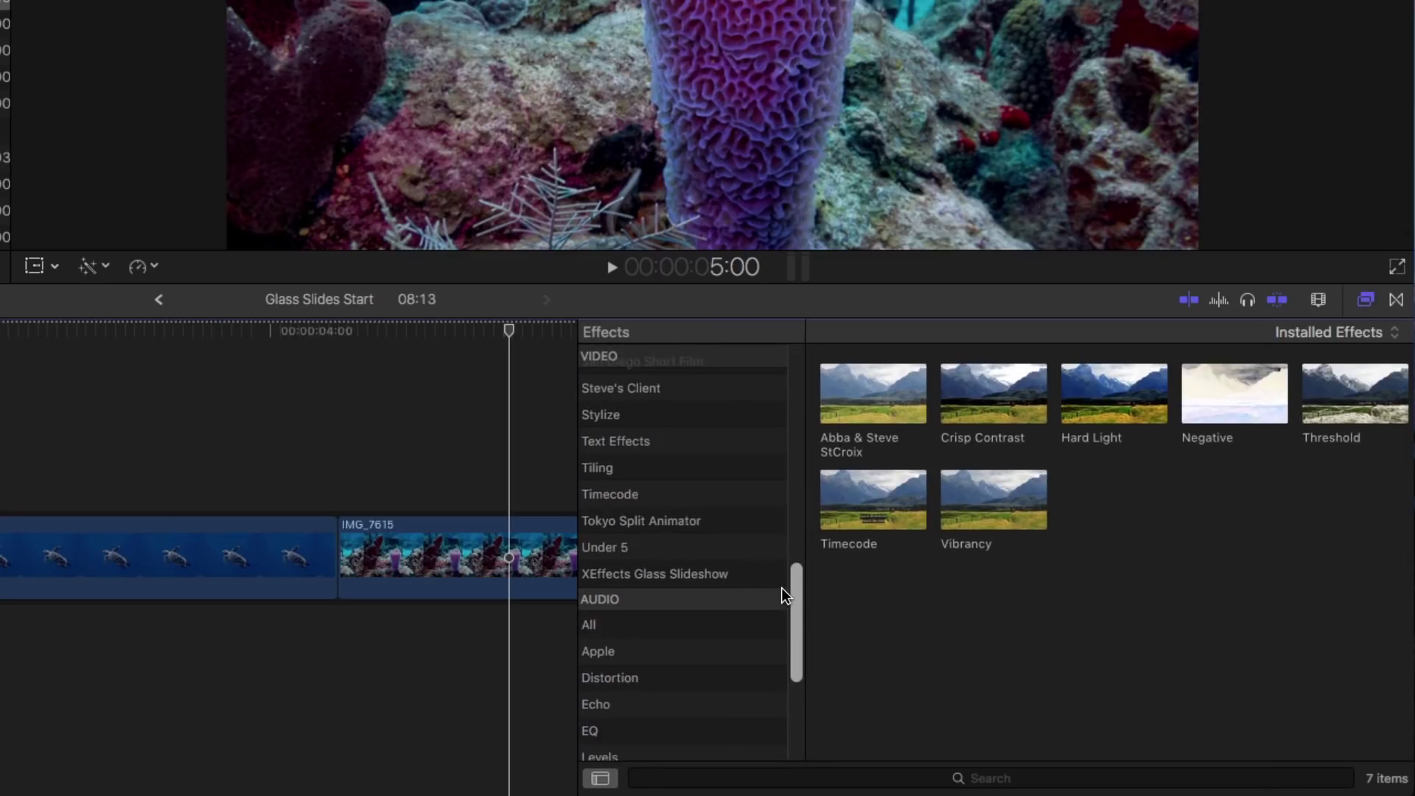
left_click(629, 577)
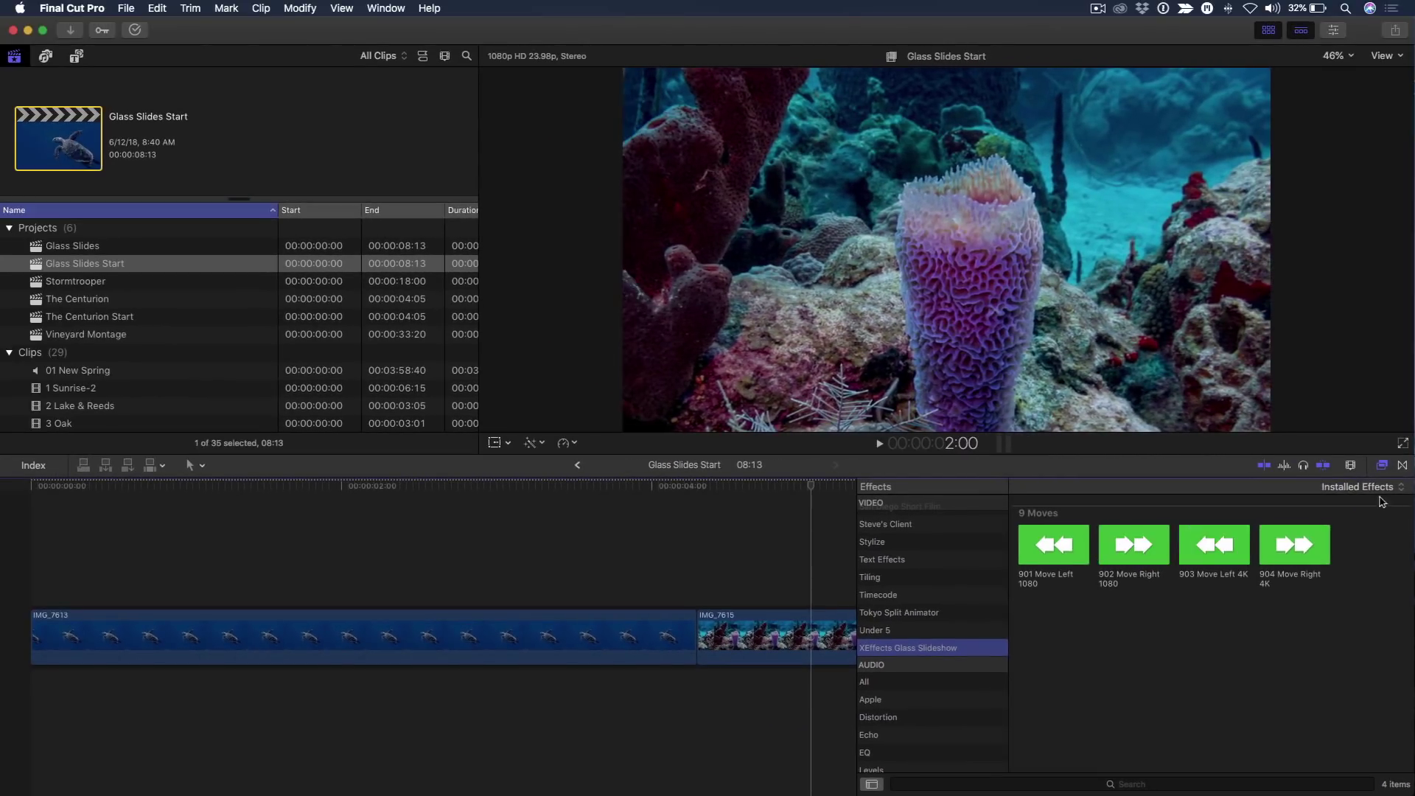
left_click(1402, 465)
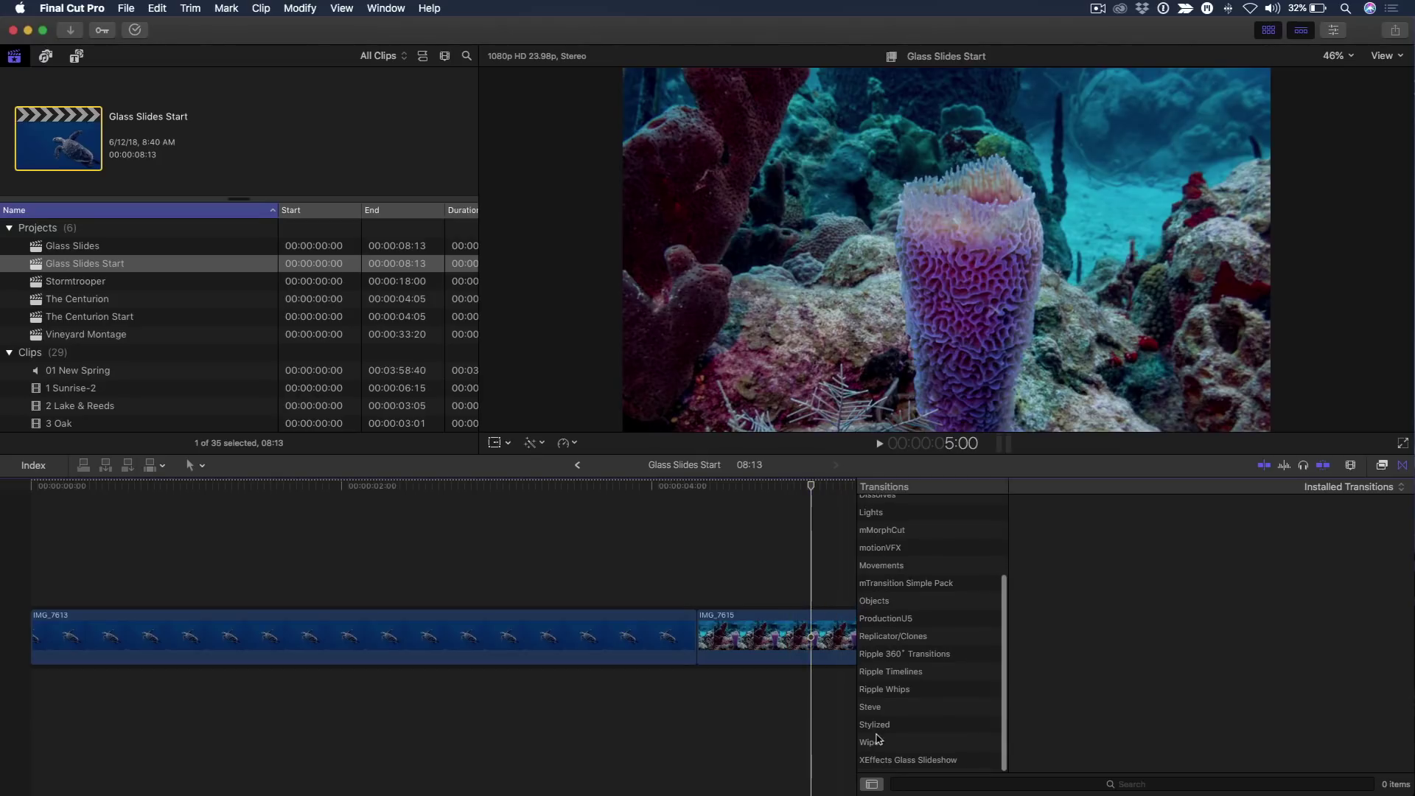
left_click(904, 763)
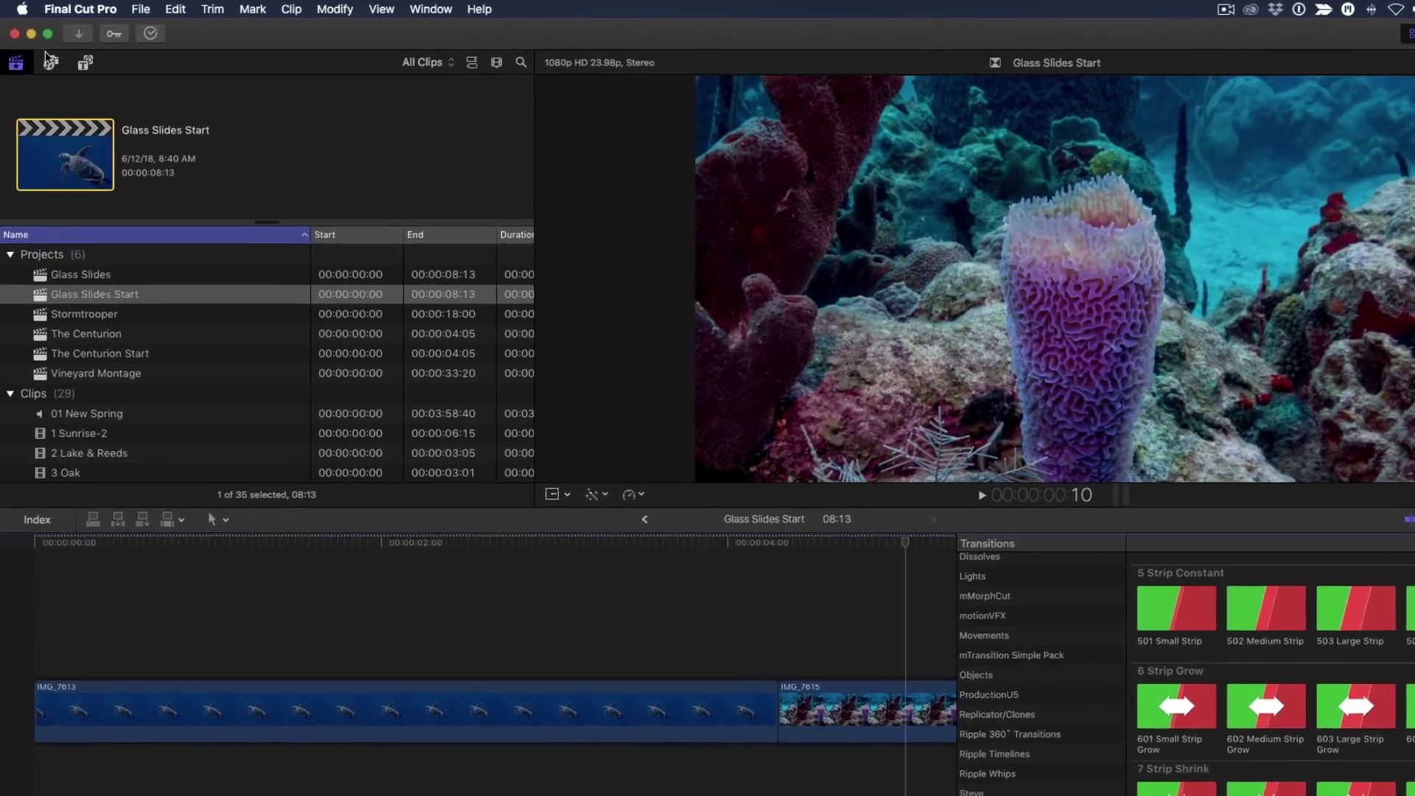
List the XEffects Glass Slideshow titles and close the transitions browser
left_click(86, 63)
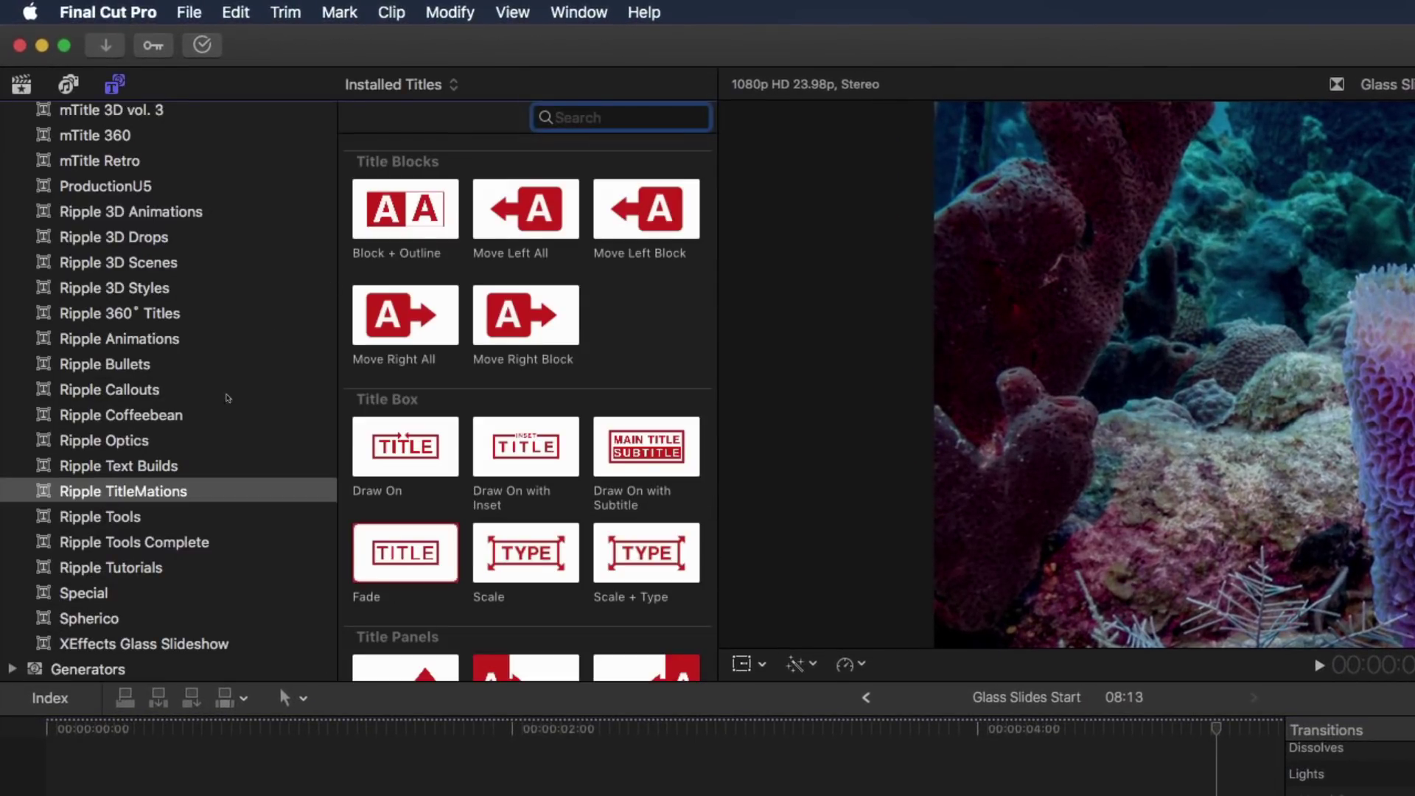
left_click(95, 643)
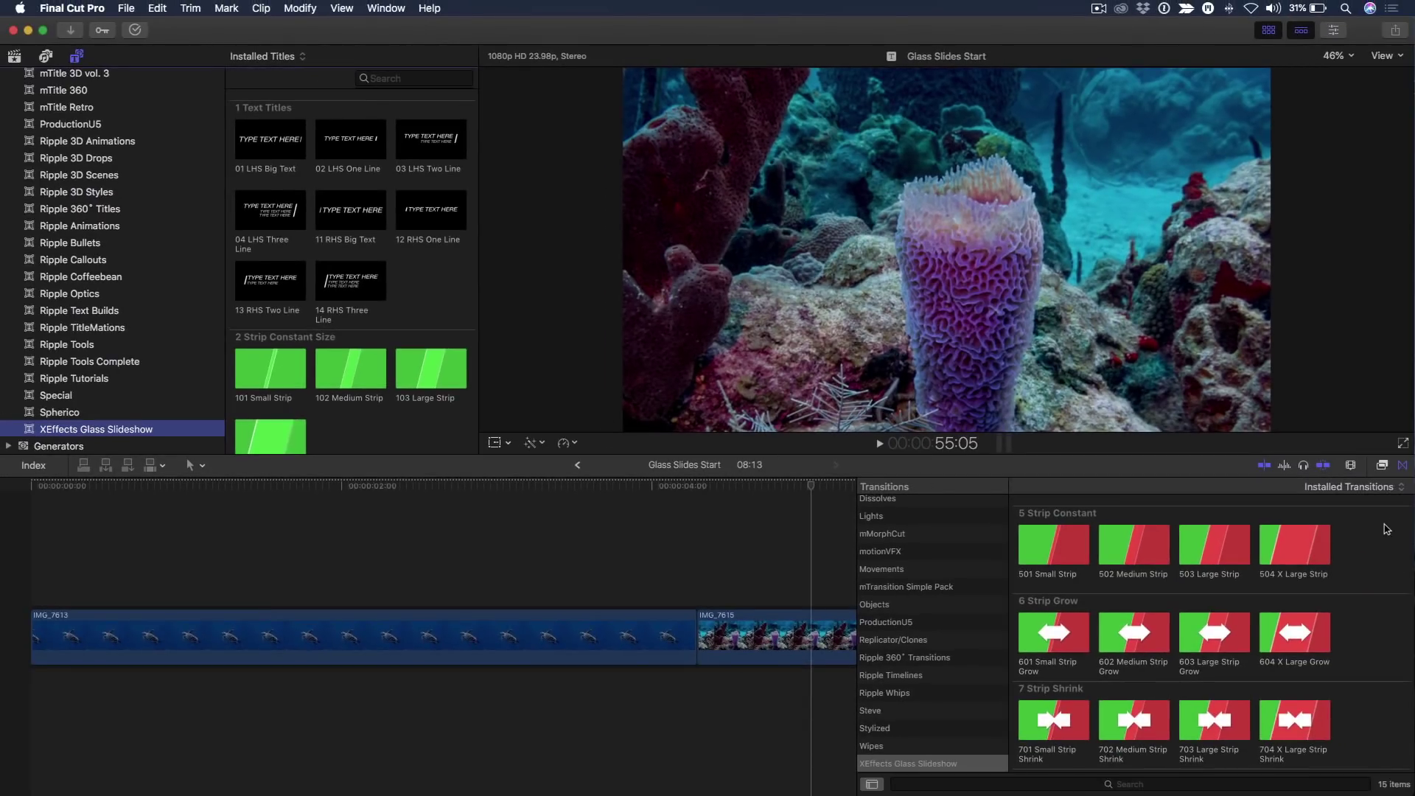
left_click(1402, 464)
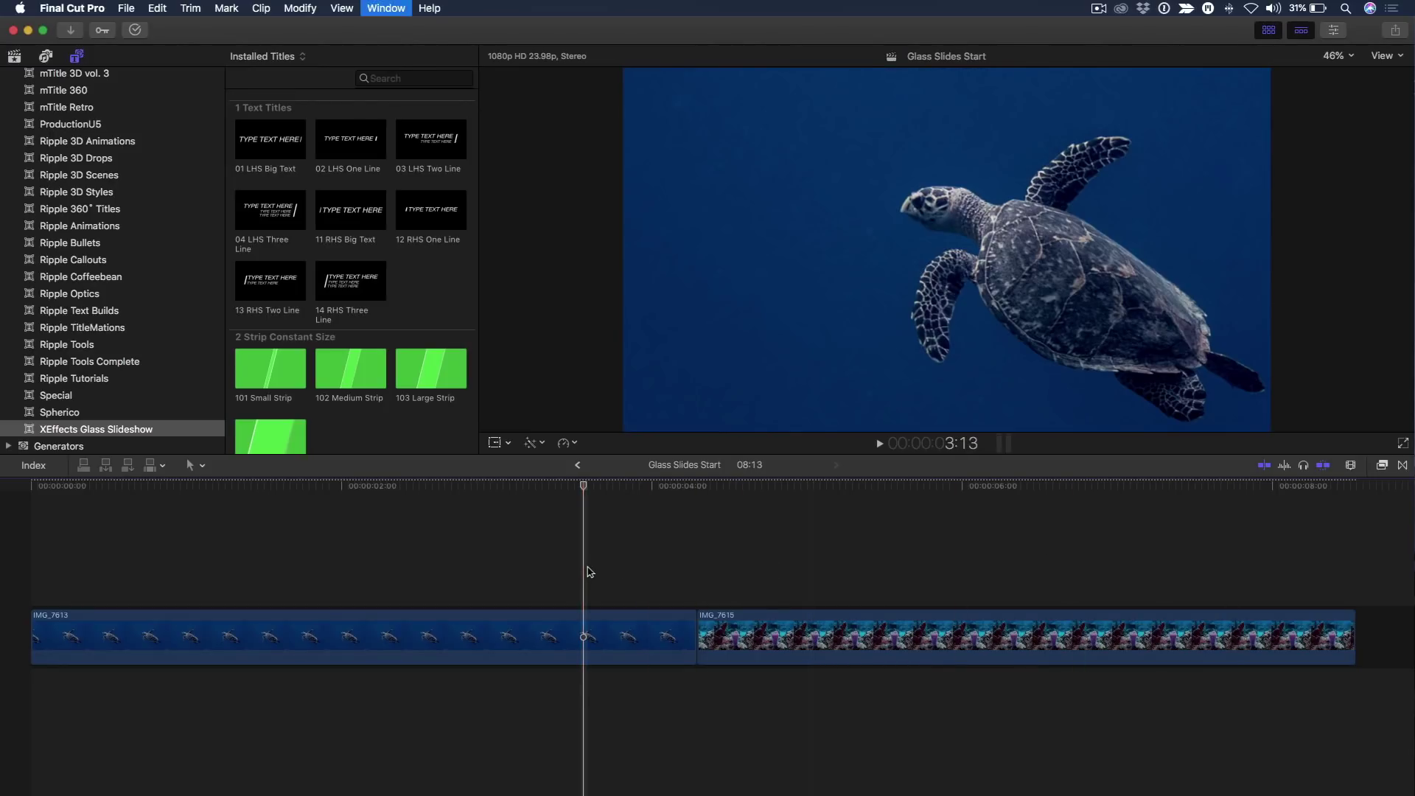
Show the Inspector and look through the XEffects Glass Slideshow effects
key("super+4")
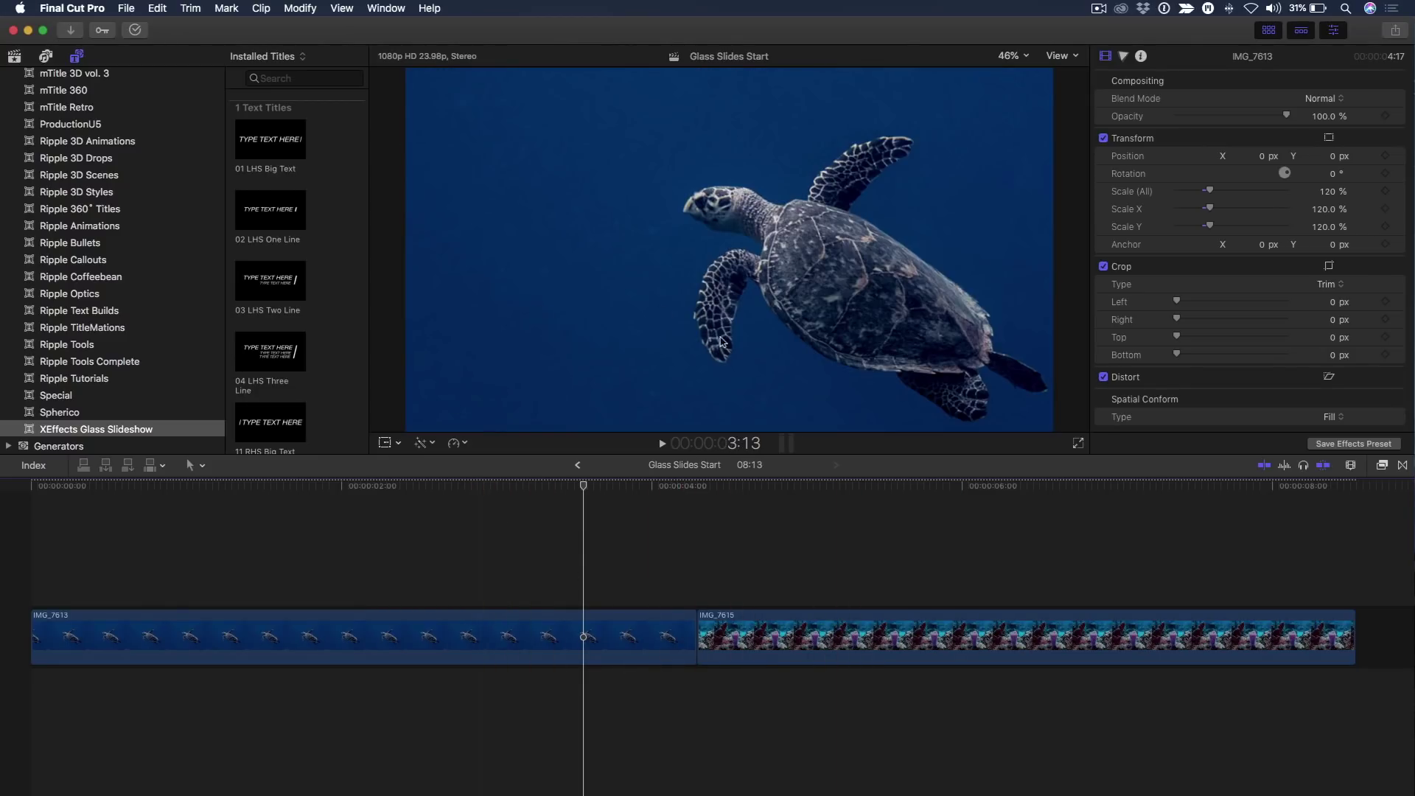
left_click(1382, 464)
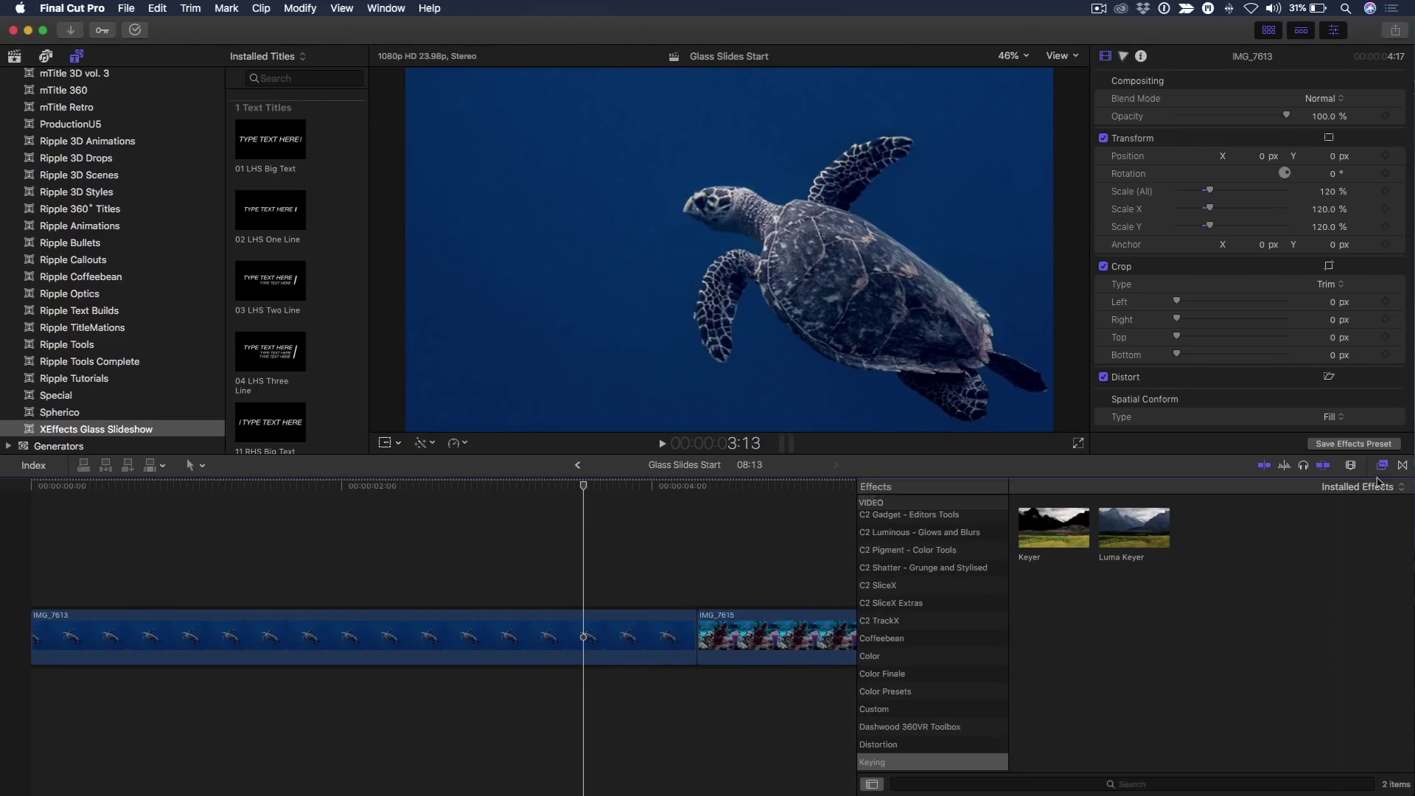
scroll(957, 675, "down", 4)
scroll(952, 680, "down", 3)
scroll(940, 685, "down", 3)
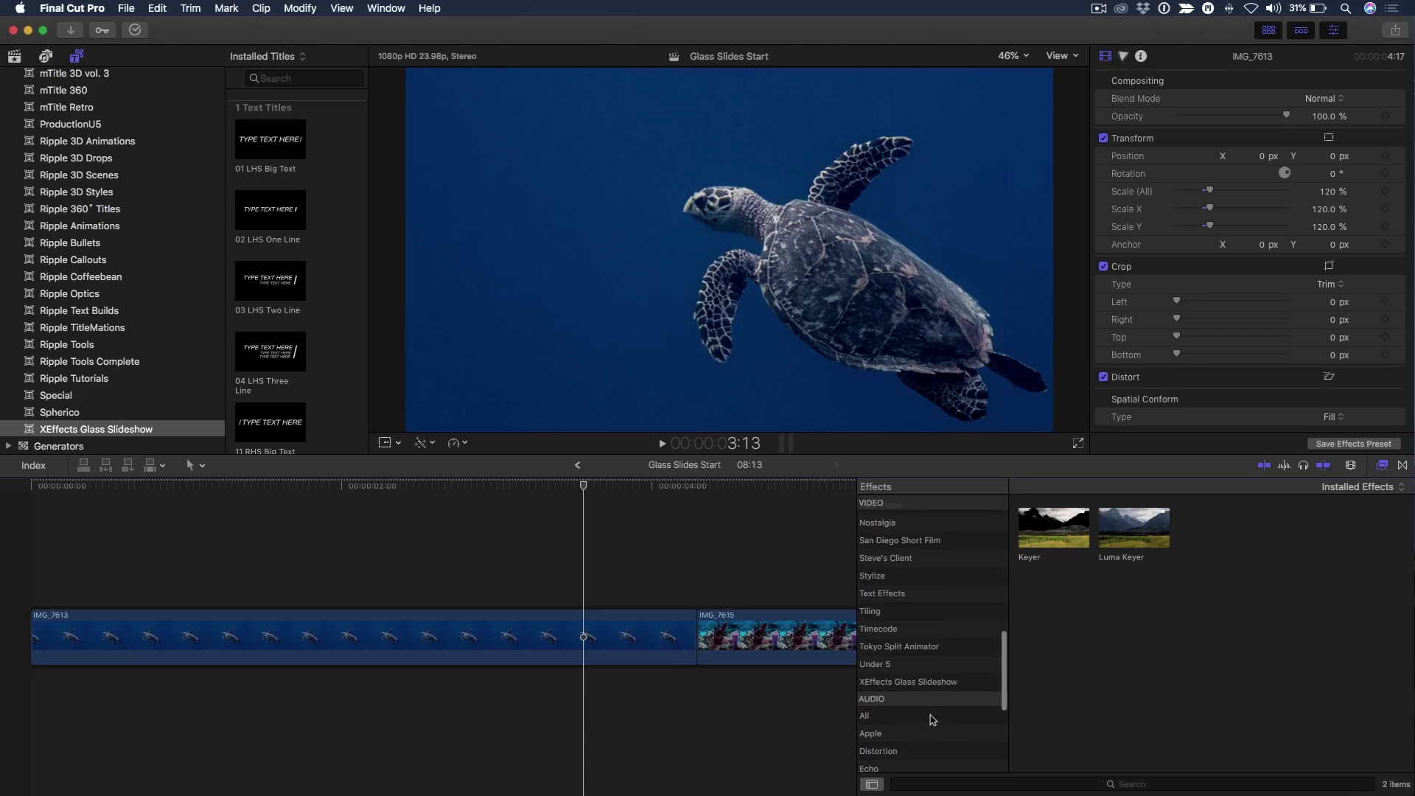
left_click(924, 684)
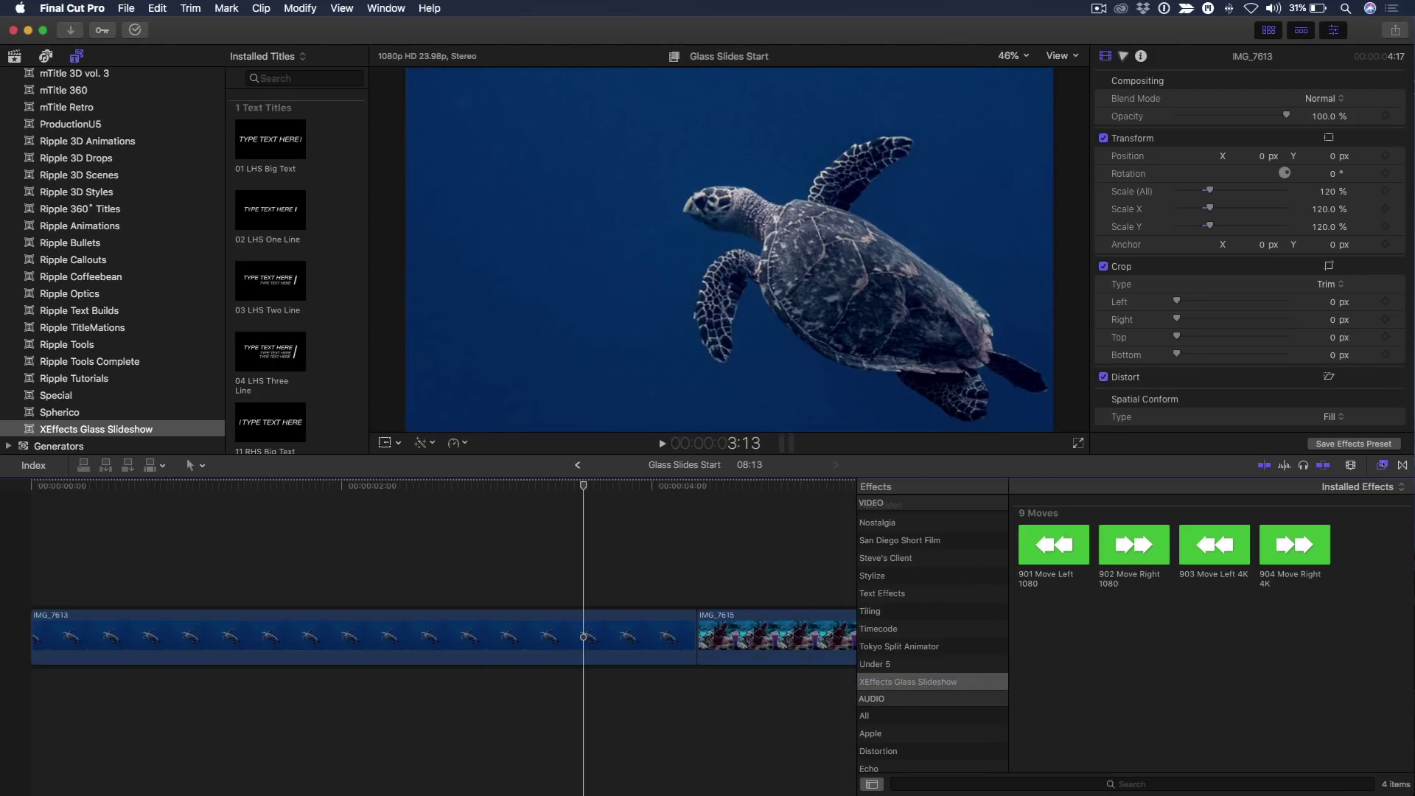
key("super+5")
Reset both the turtle and coral clips' scale, set it to 120%, and skim the result
left_click_drag(610, 584, 721, 735)
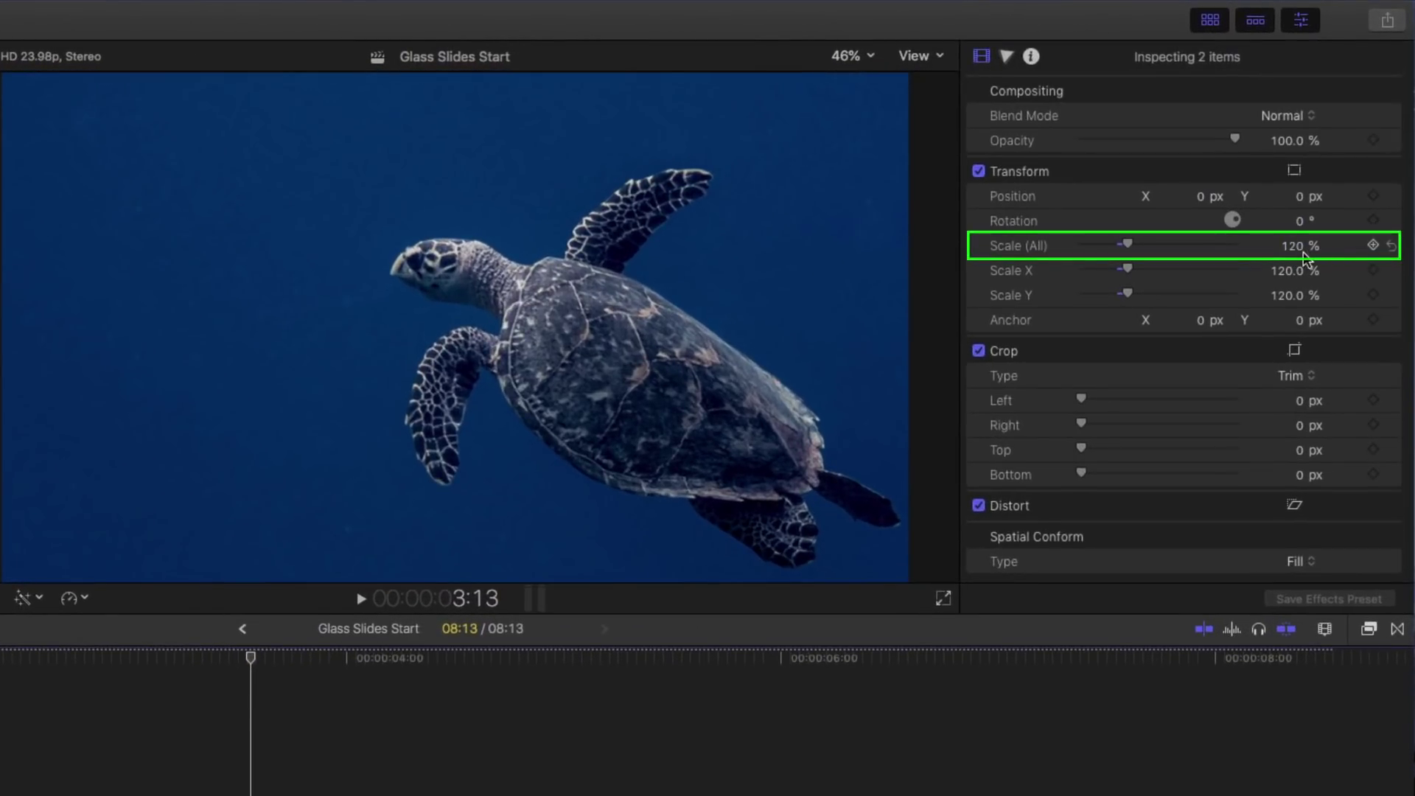
left_click(1392, 249)
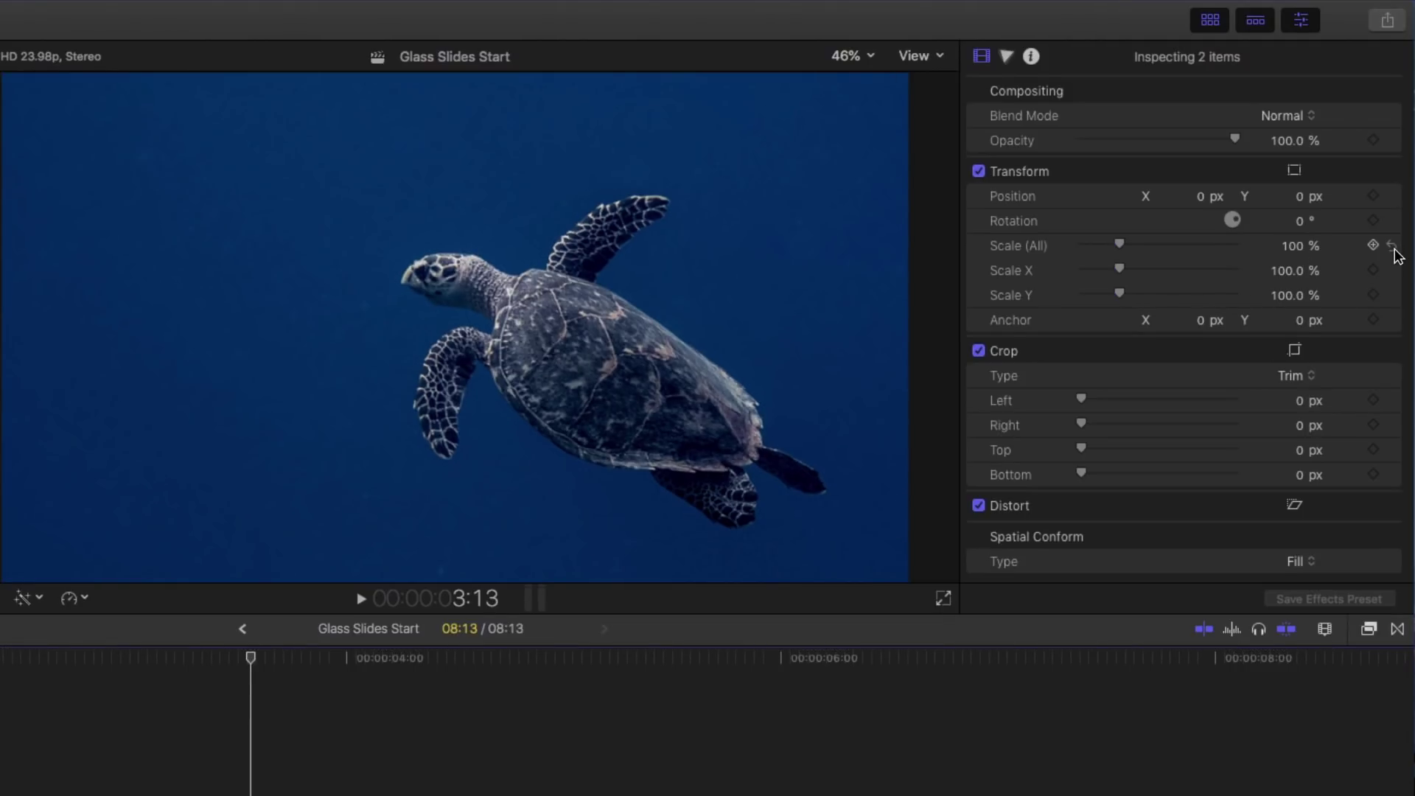
left_click(1287, 247)
type("12")
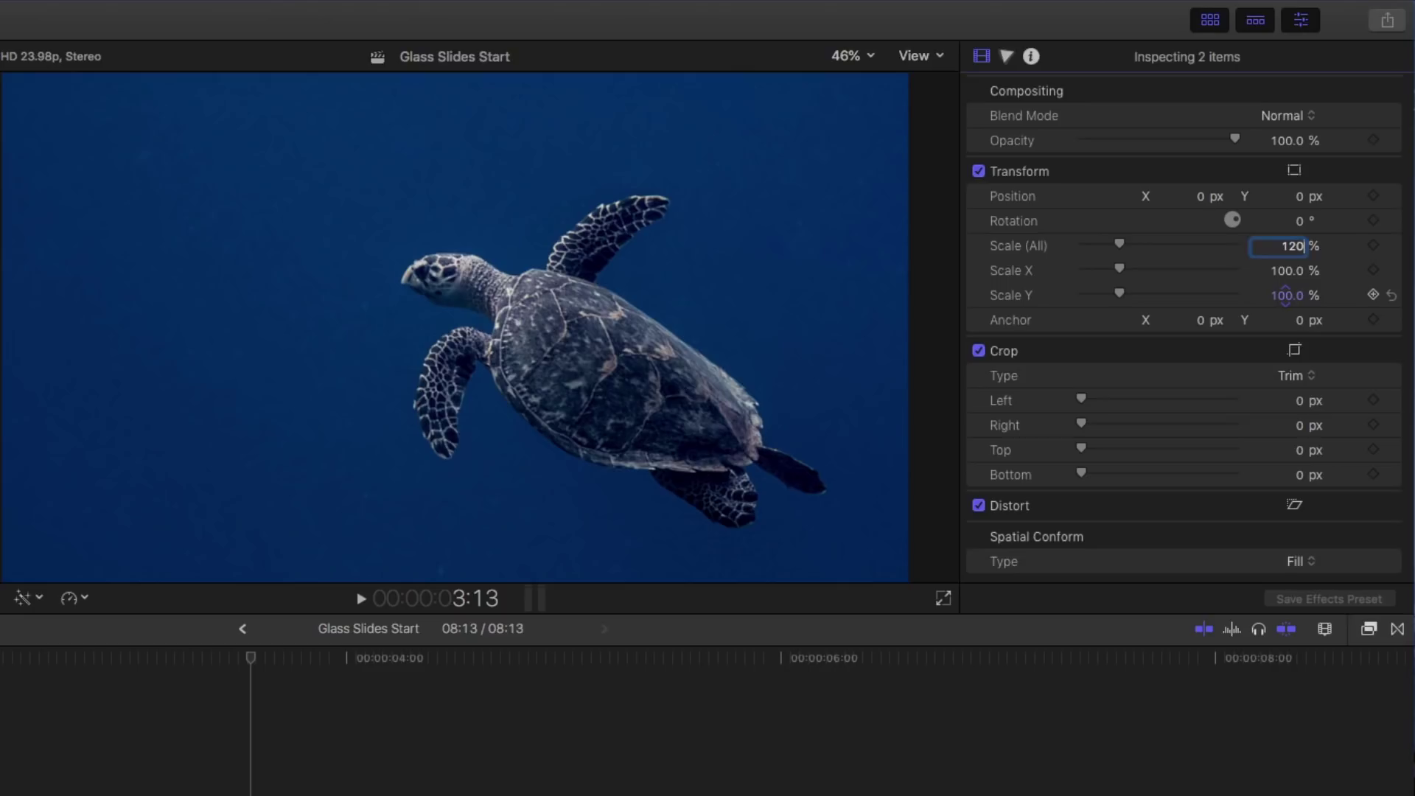
key("Return")
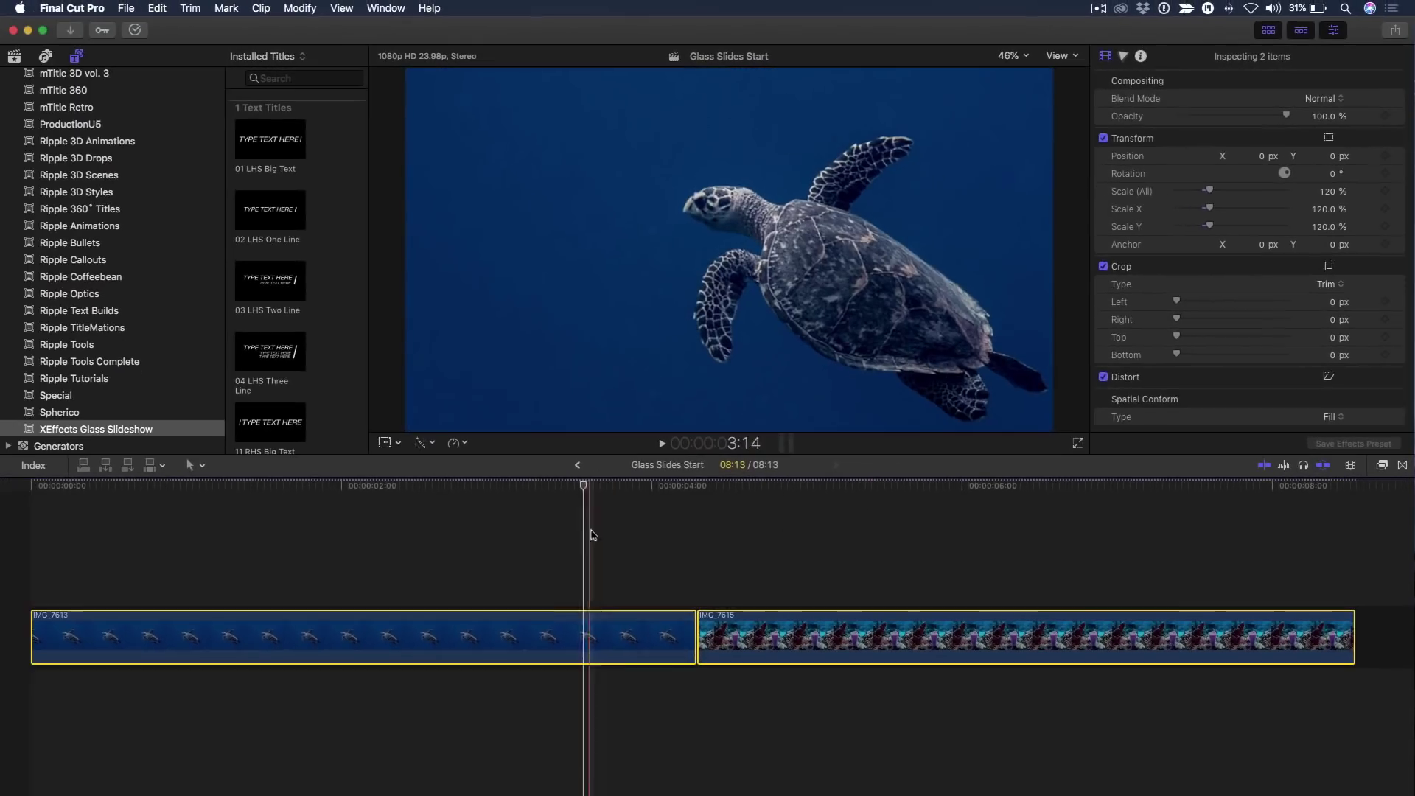
left_click(572, 529)
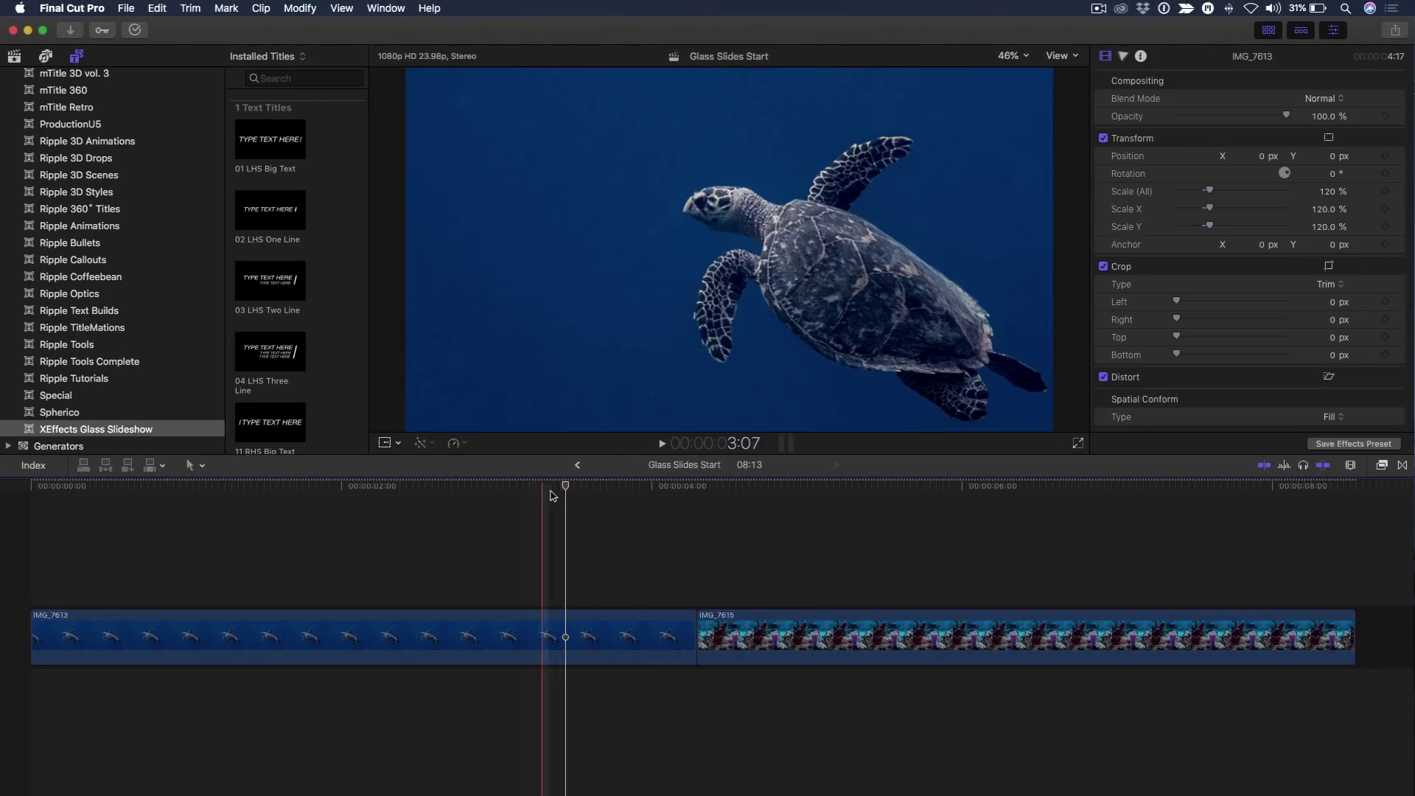
mouse_move(338, 535)
left_mouse_down()
mouse_move(971, 584)
mouse_move(647, 588)
left_mouse_up()
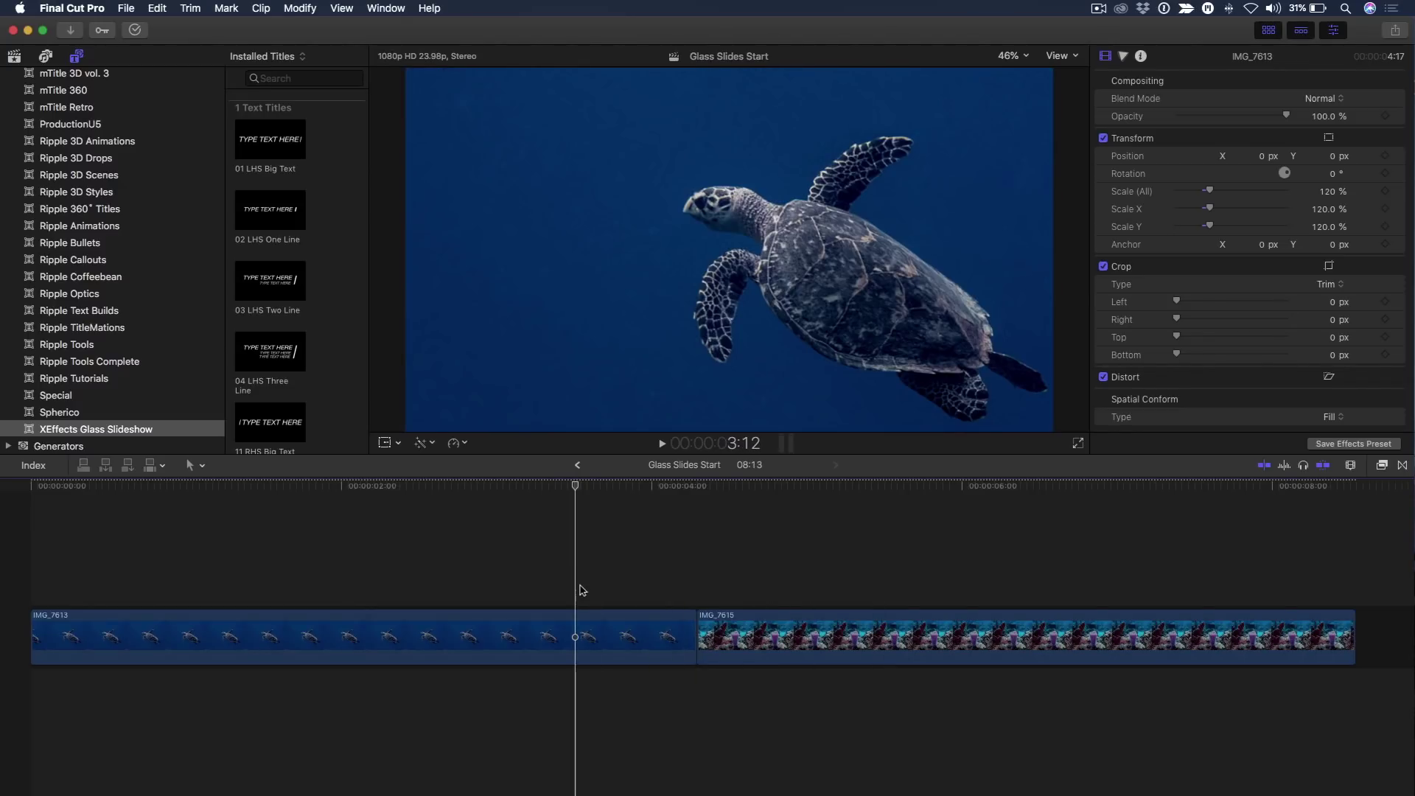
Make the turtle clip IMG_7613 its own compound clip with the default name
left_click(606, 648)
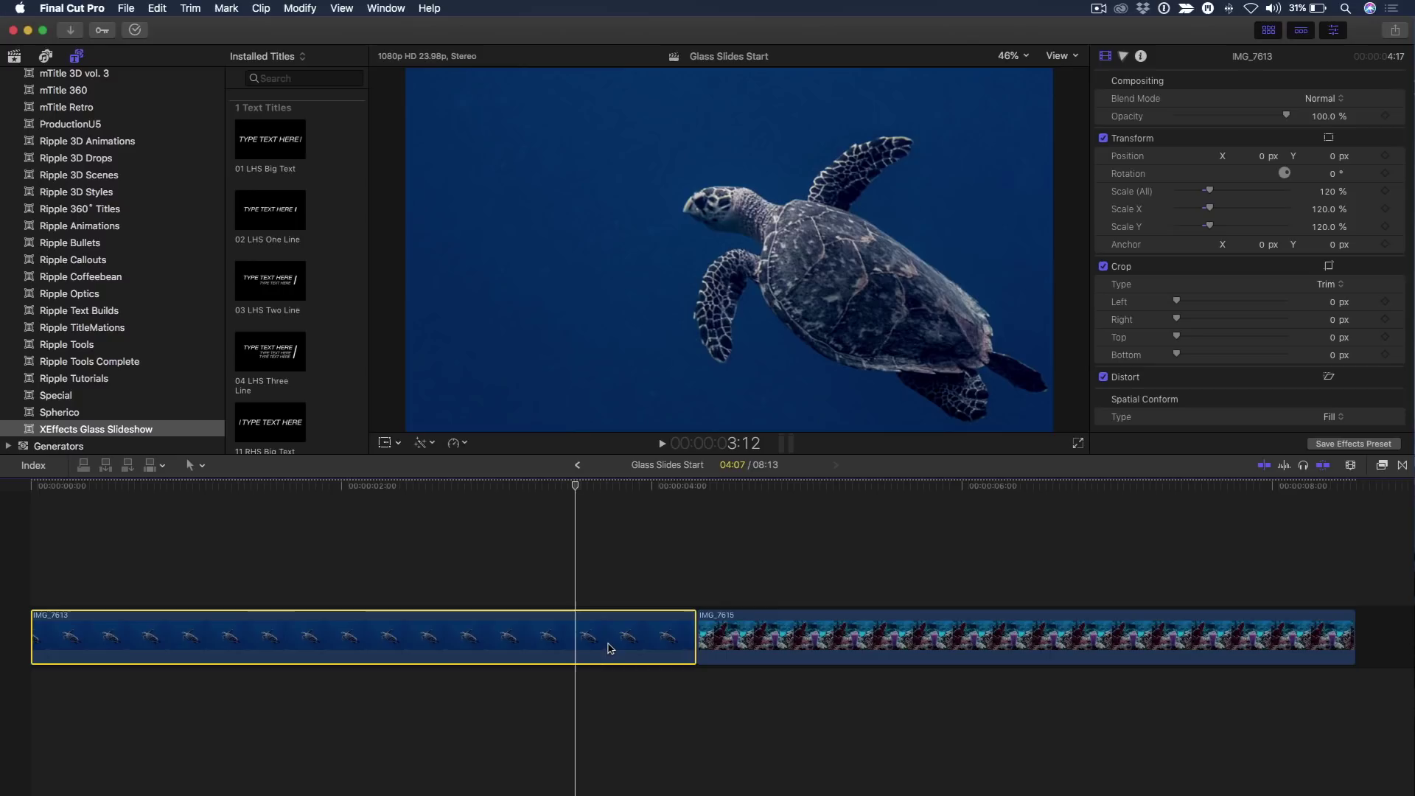
key("alt+g")
key("Return")
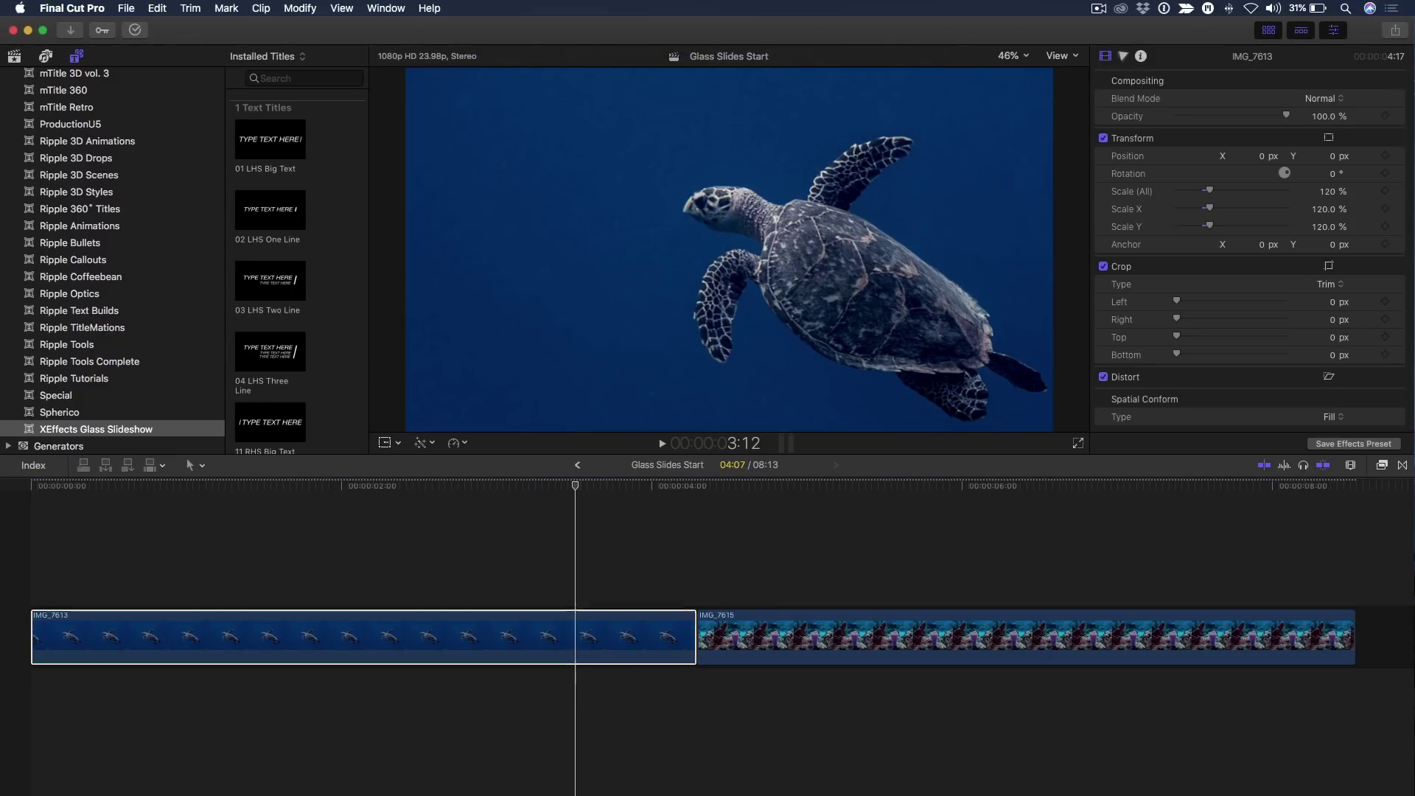
Make the coral clip compound clip Glass Slides Start Clip 5 and skim it
left_click(781, 656)
key("alt+g")
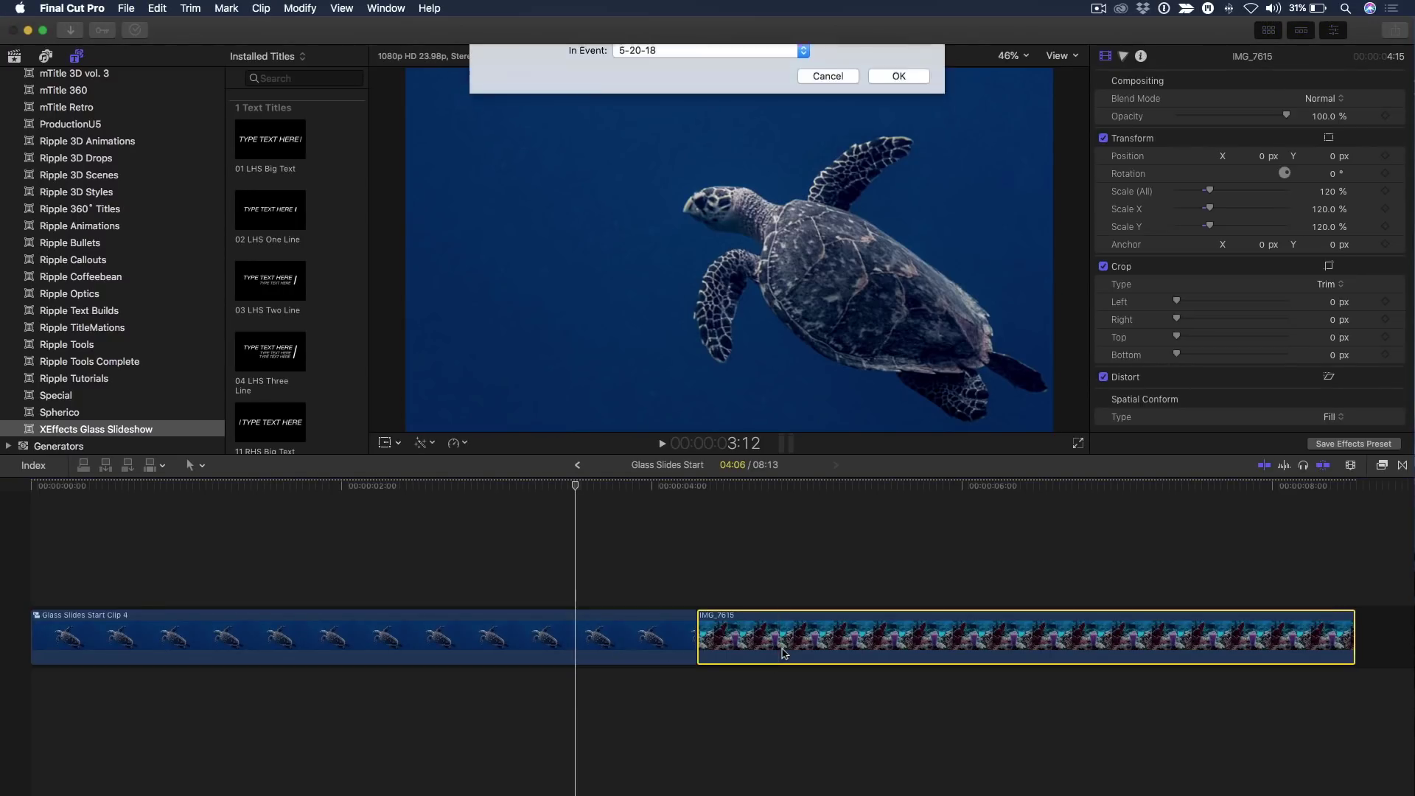
key("Return")
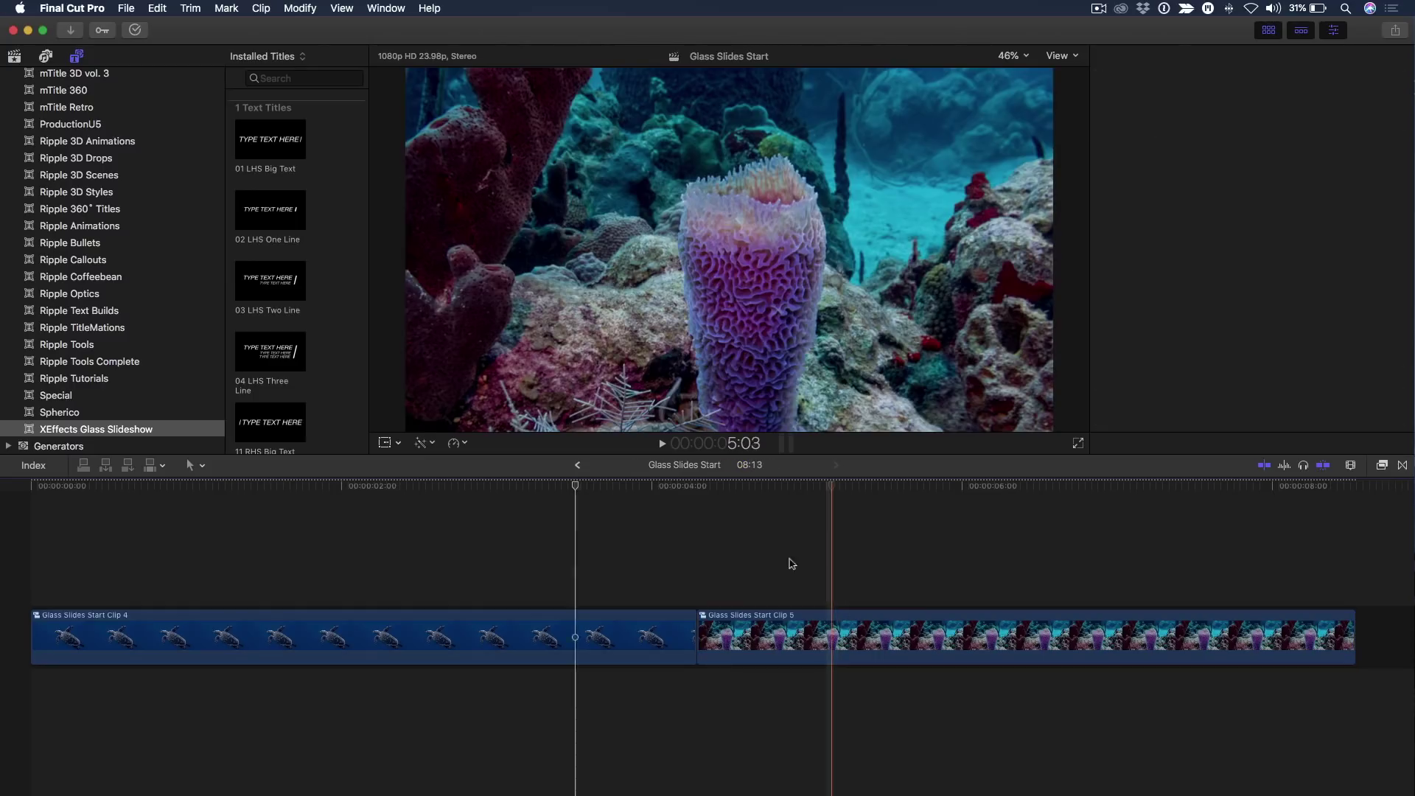
left_click(828, 493)
mouse_move(790, 496)
left_mouse_down()
mouse_move(894, 544)
mouse_move(448, 569)
left_mouse_up()
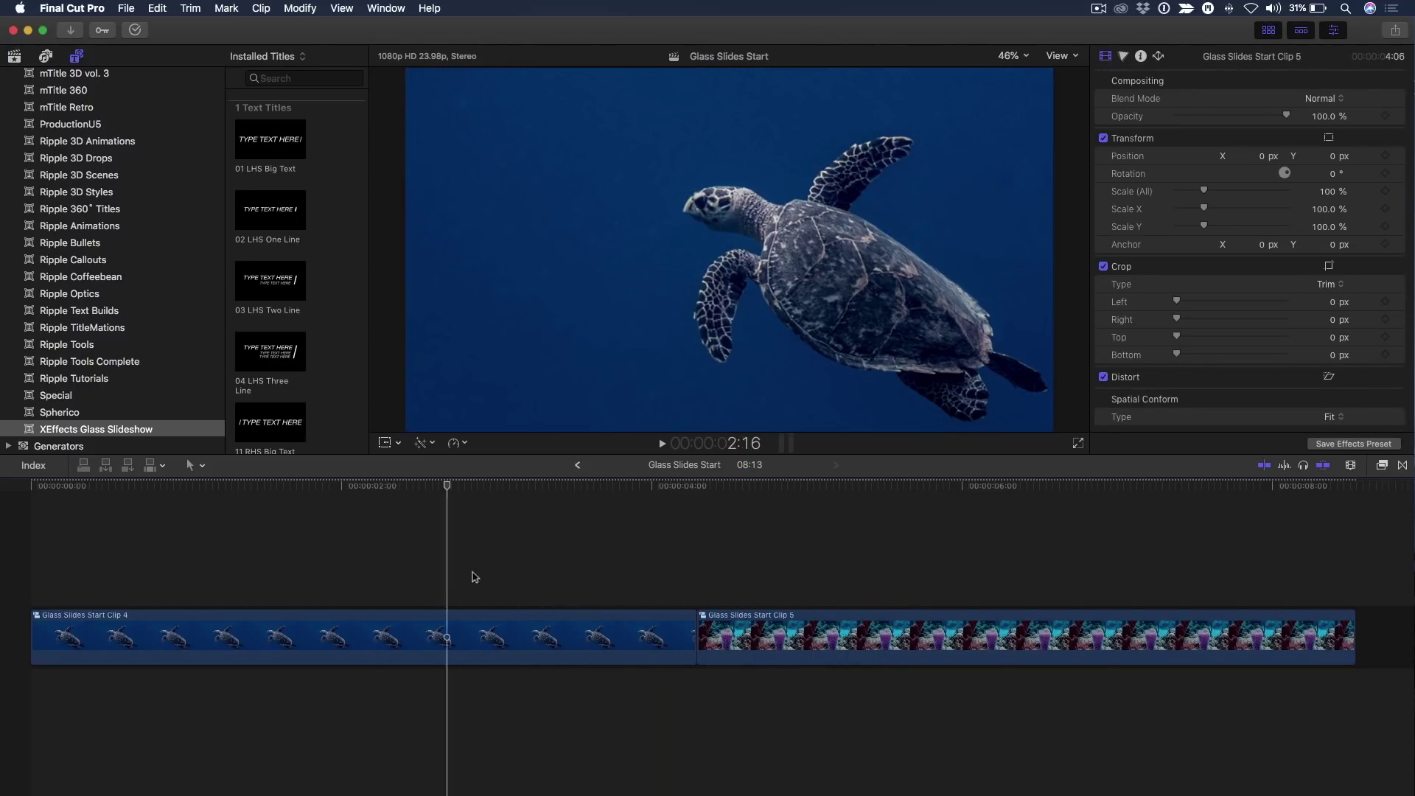
scroll(1385, 512, "left", 2)
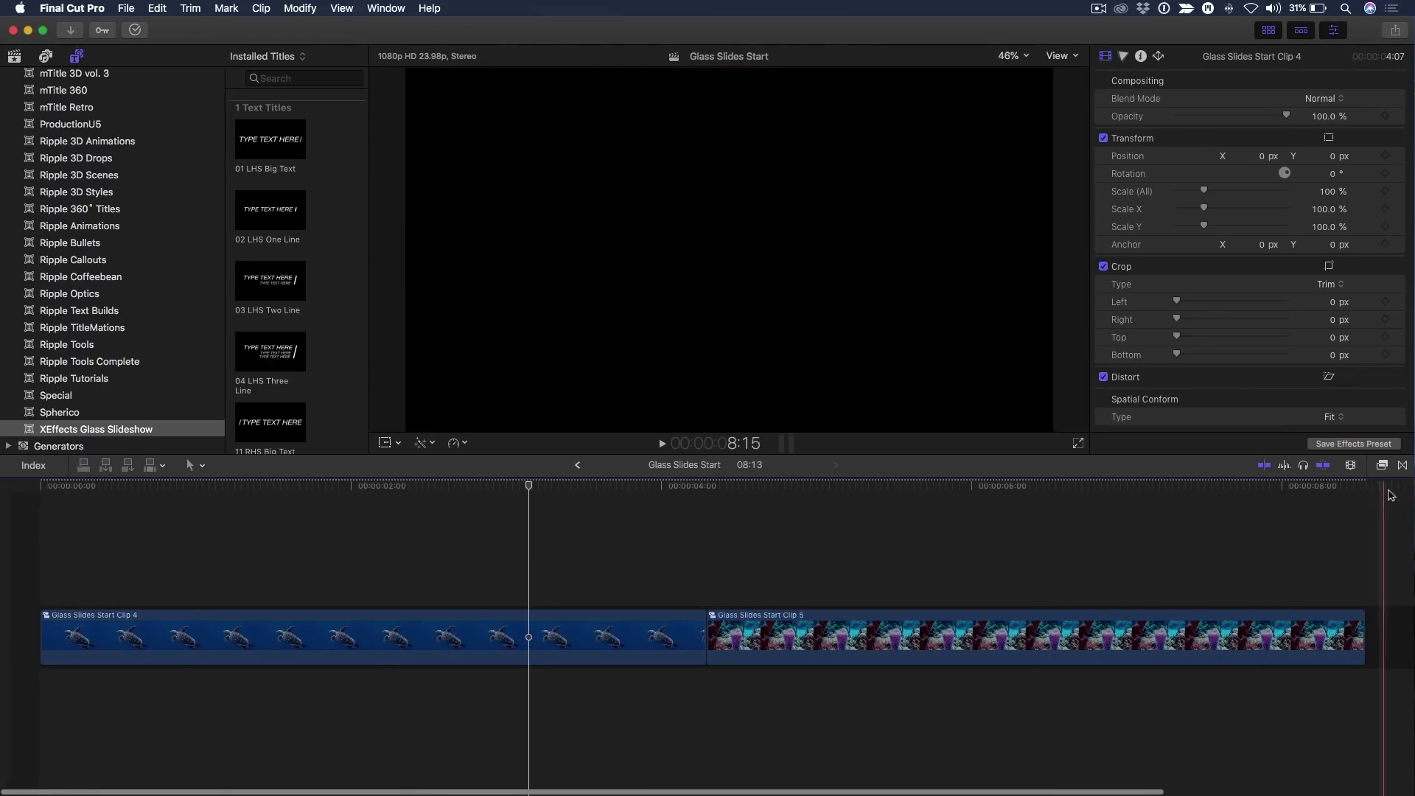
Apply 901 Move Left 1080 to the turtle clip and 902 Move Right 1080 to coral, then preview
left_click(1384, 466)
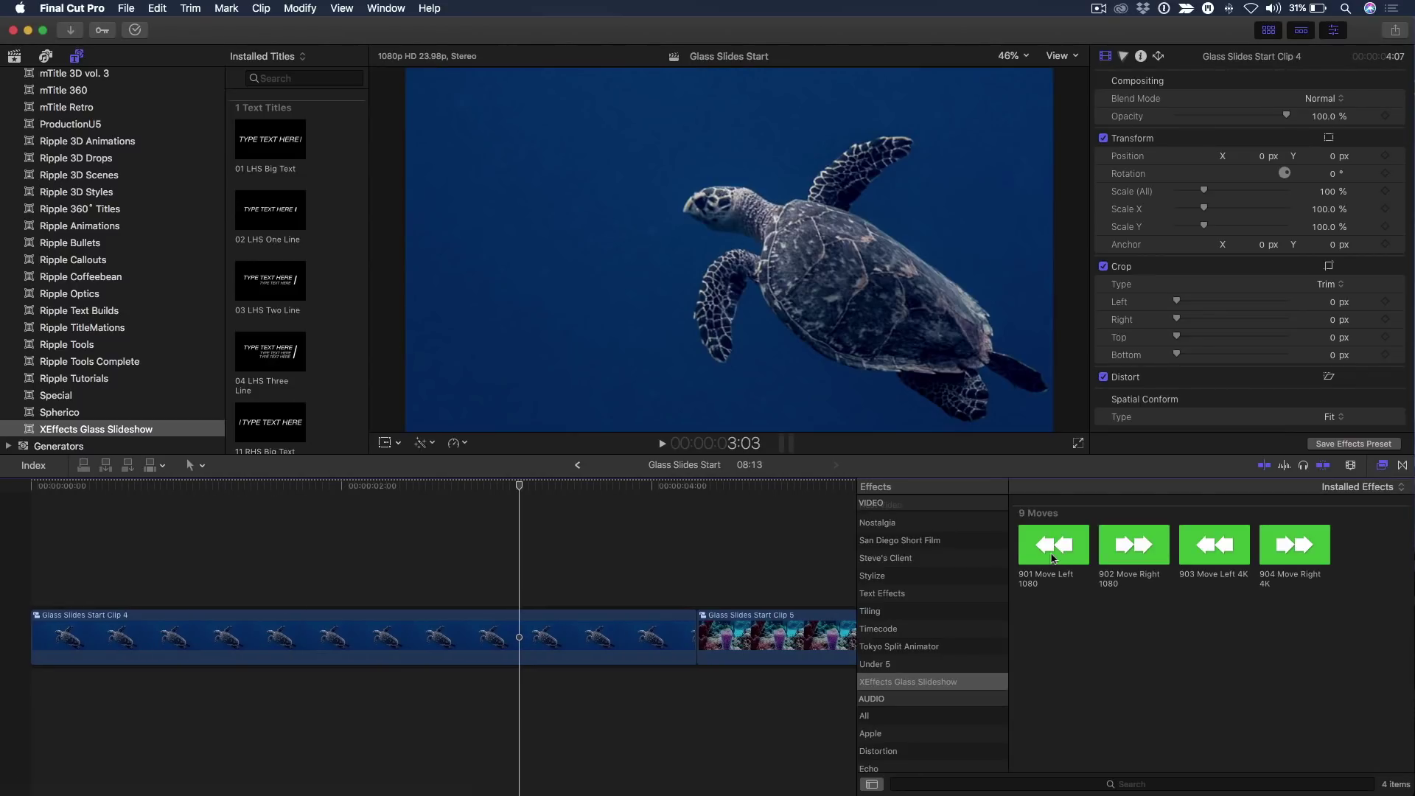
left_click_drag(1053, 558, 410, 611)
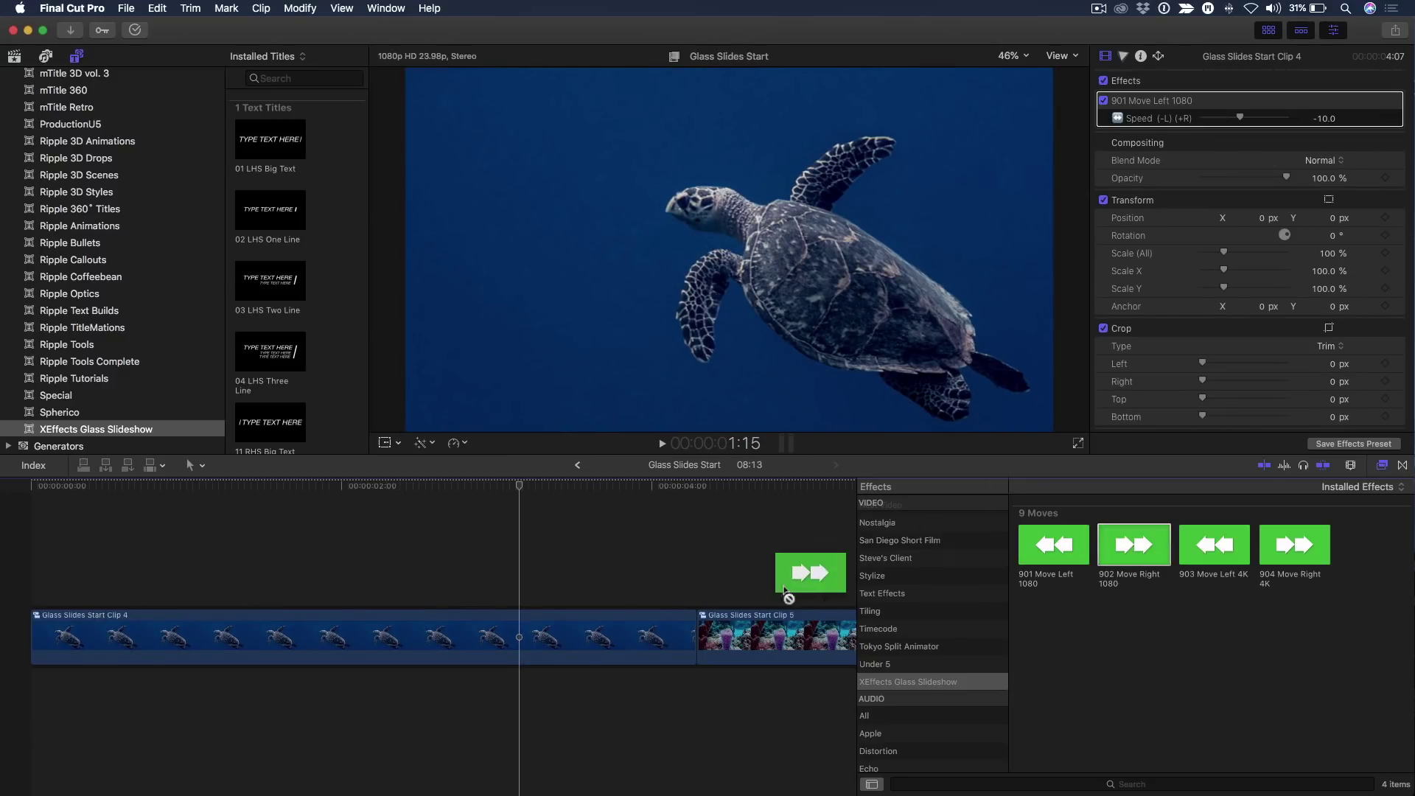
left_click_drag(1128, 550, 763, 632)
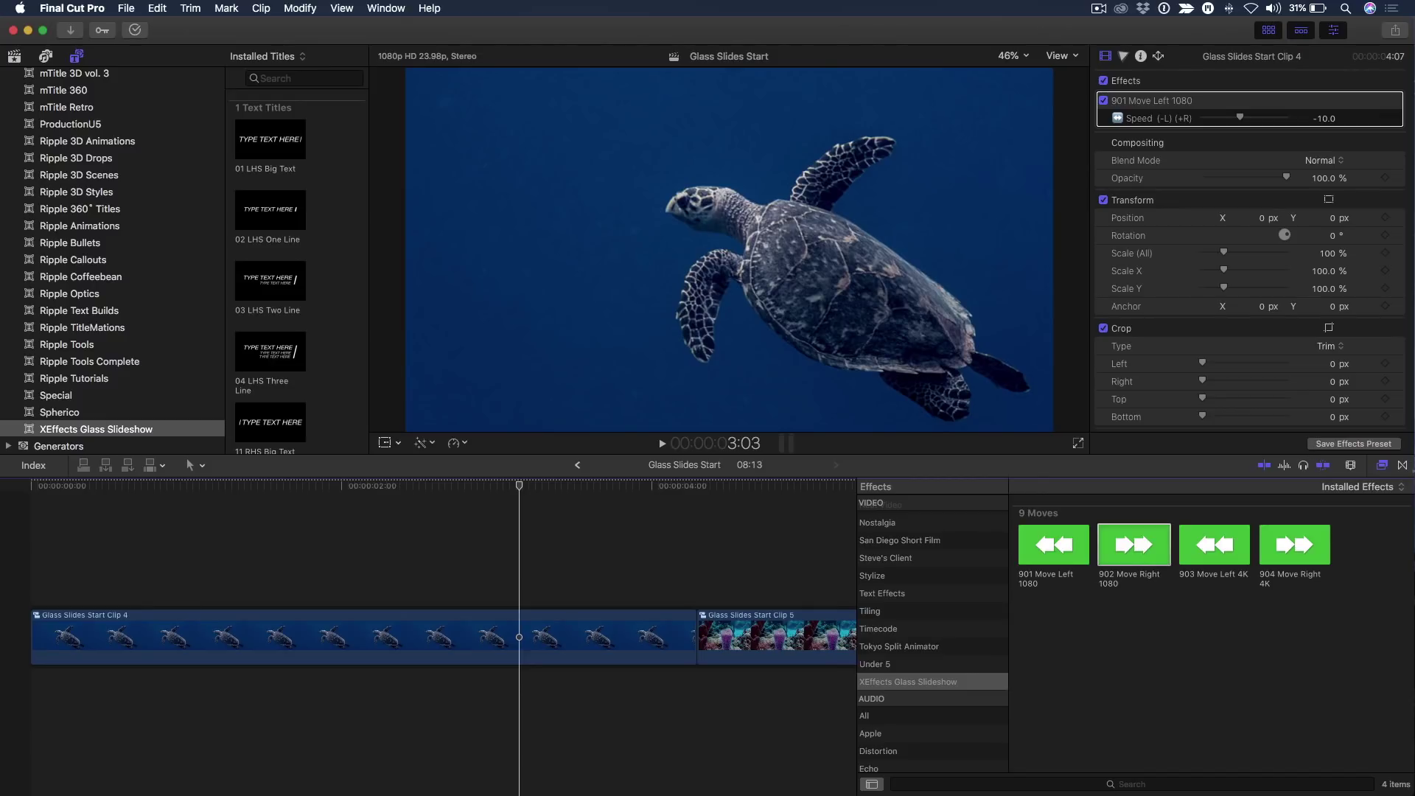
left_click(1383, 465)
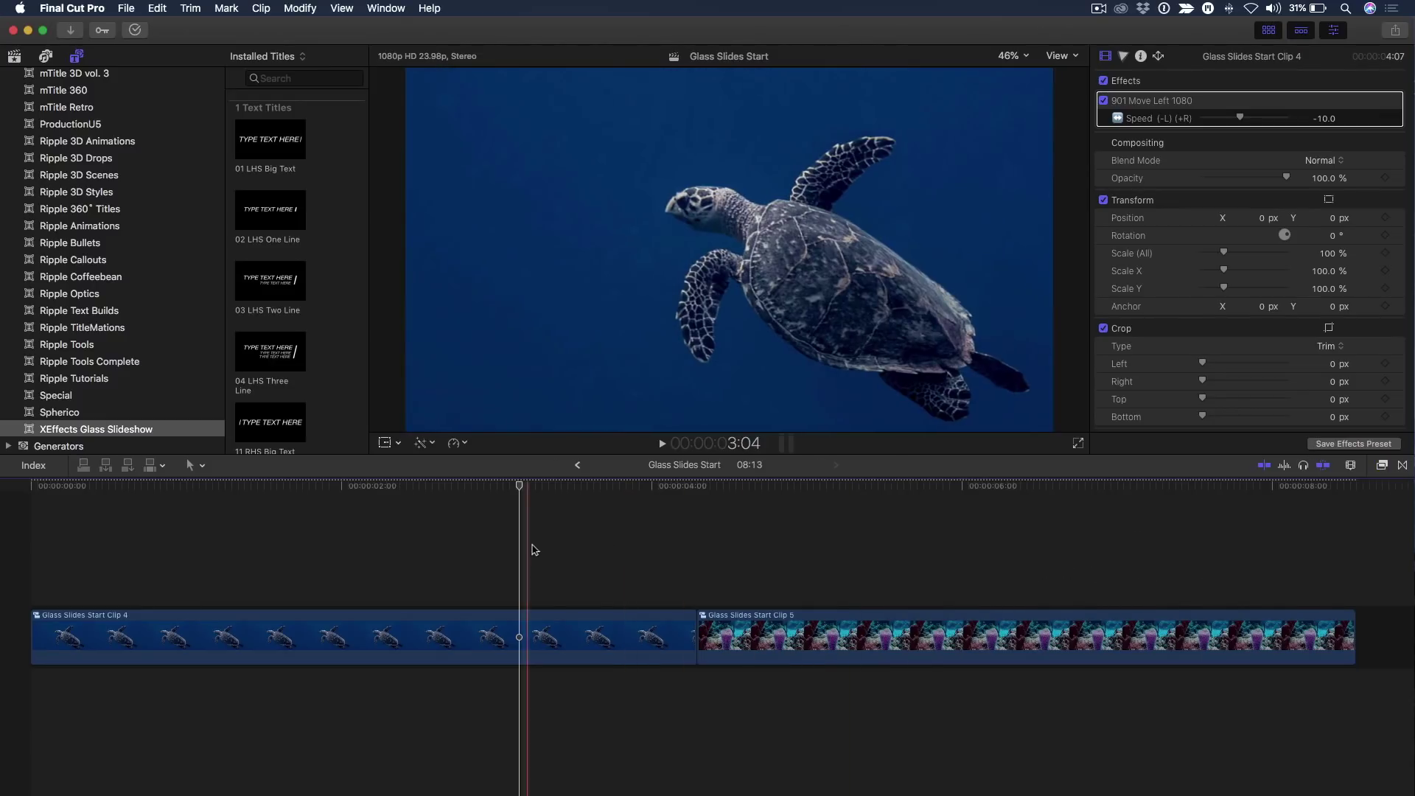
key("space")
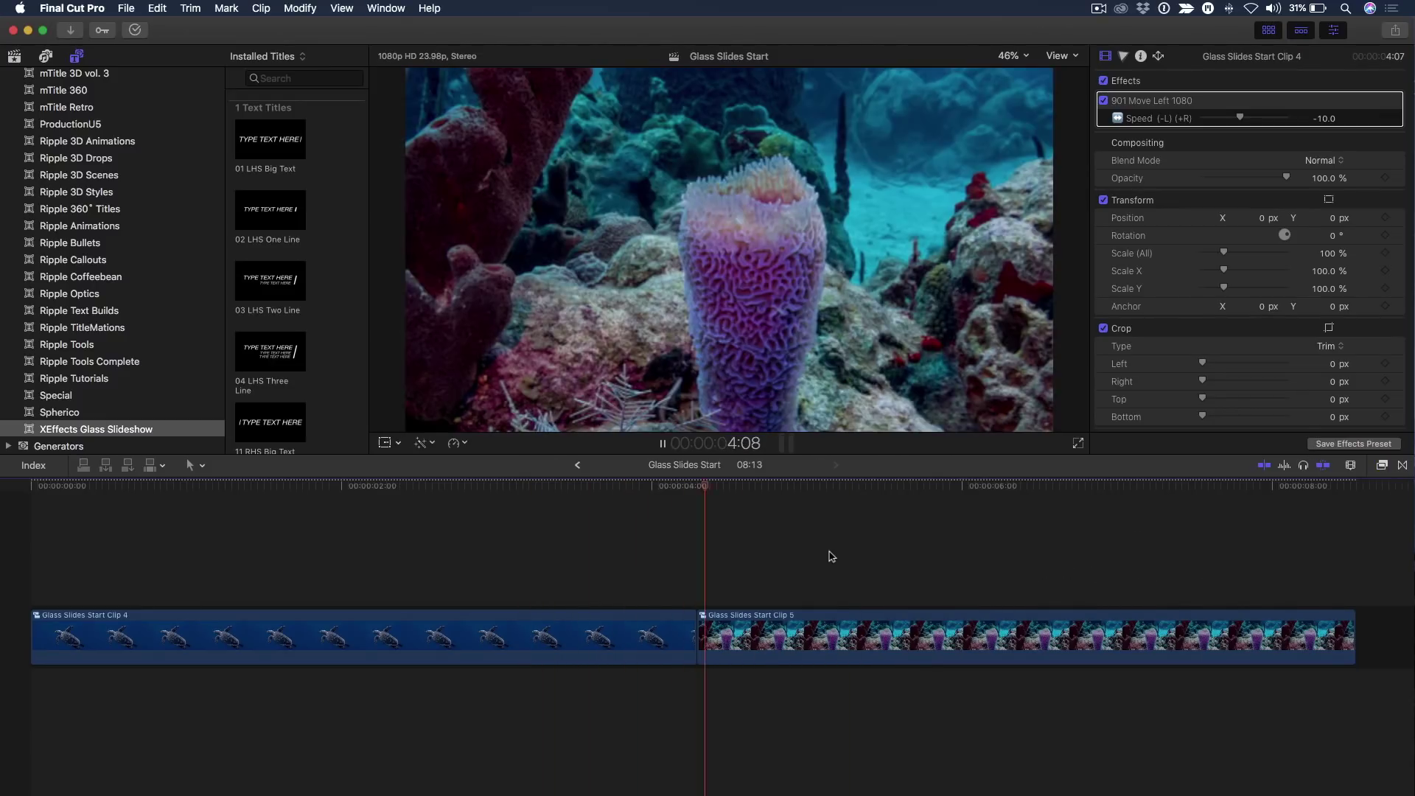
left_click(915, 490)
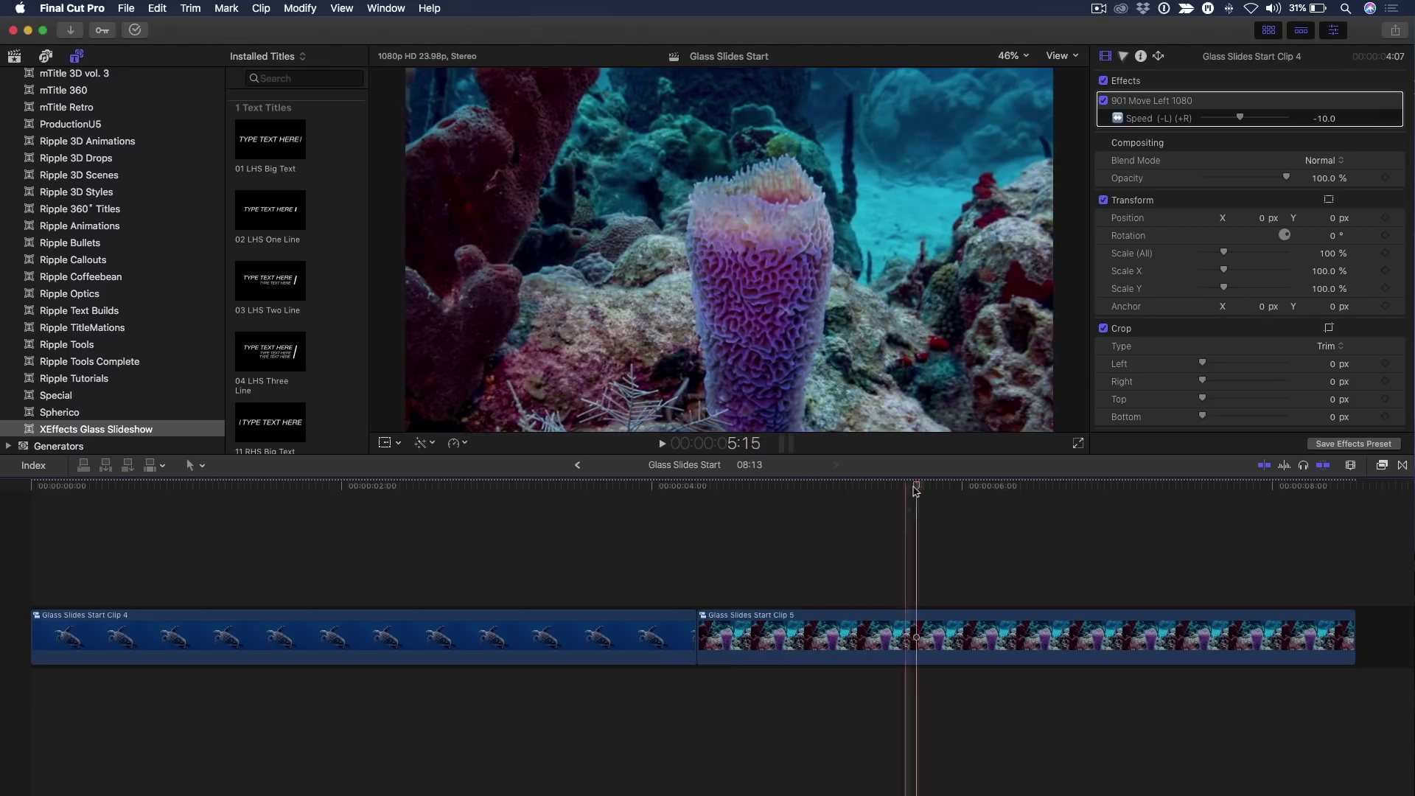
left_click(591, 545)
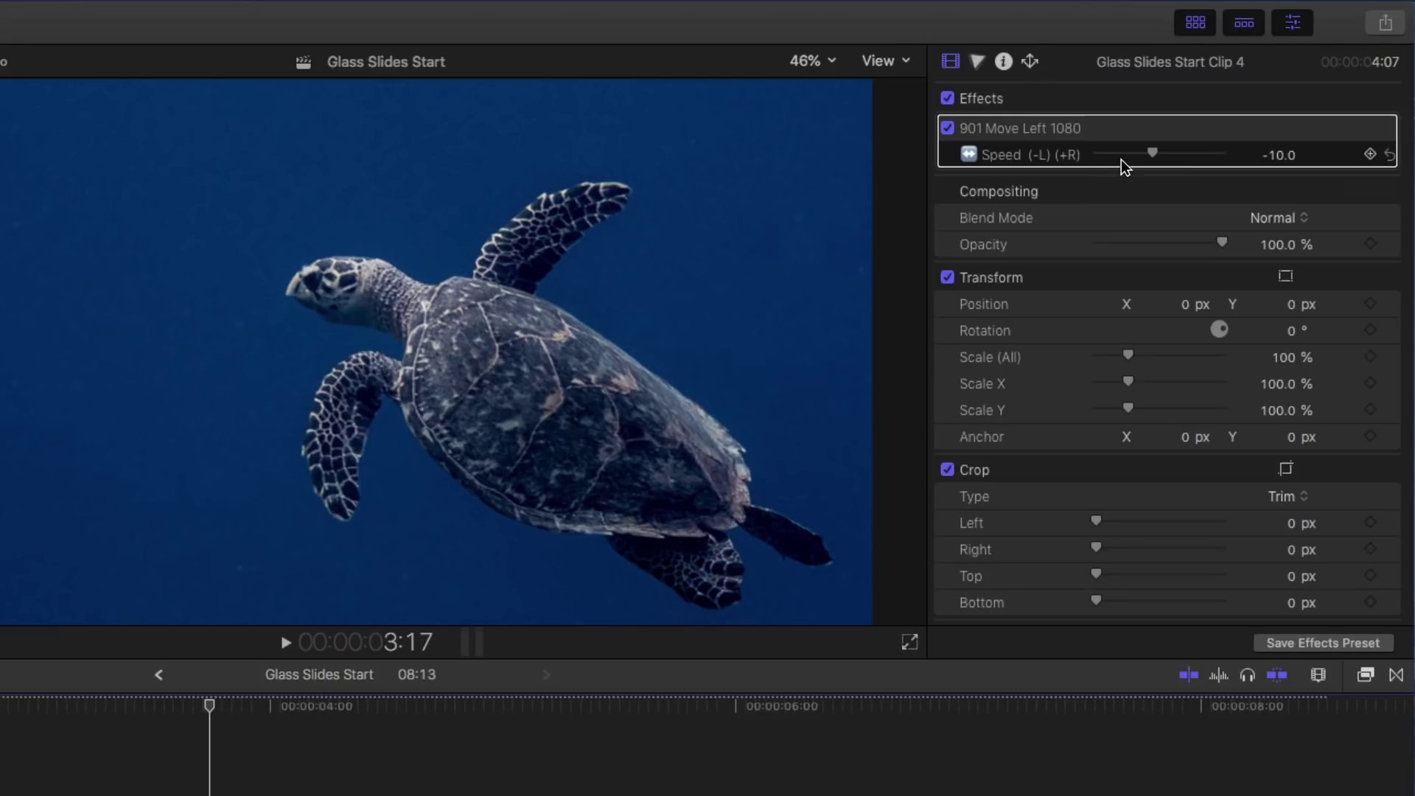
Speed up the turtle's Move Left slide and play it back to check
mouse_move(1217, 118)
left_click_drag(1157, 156, 1149, 160)
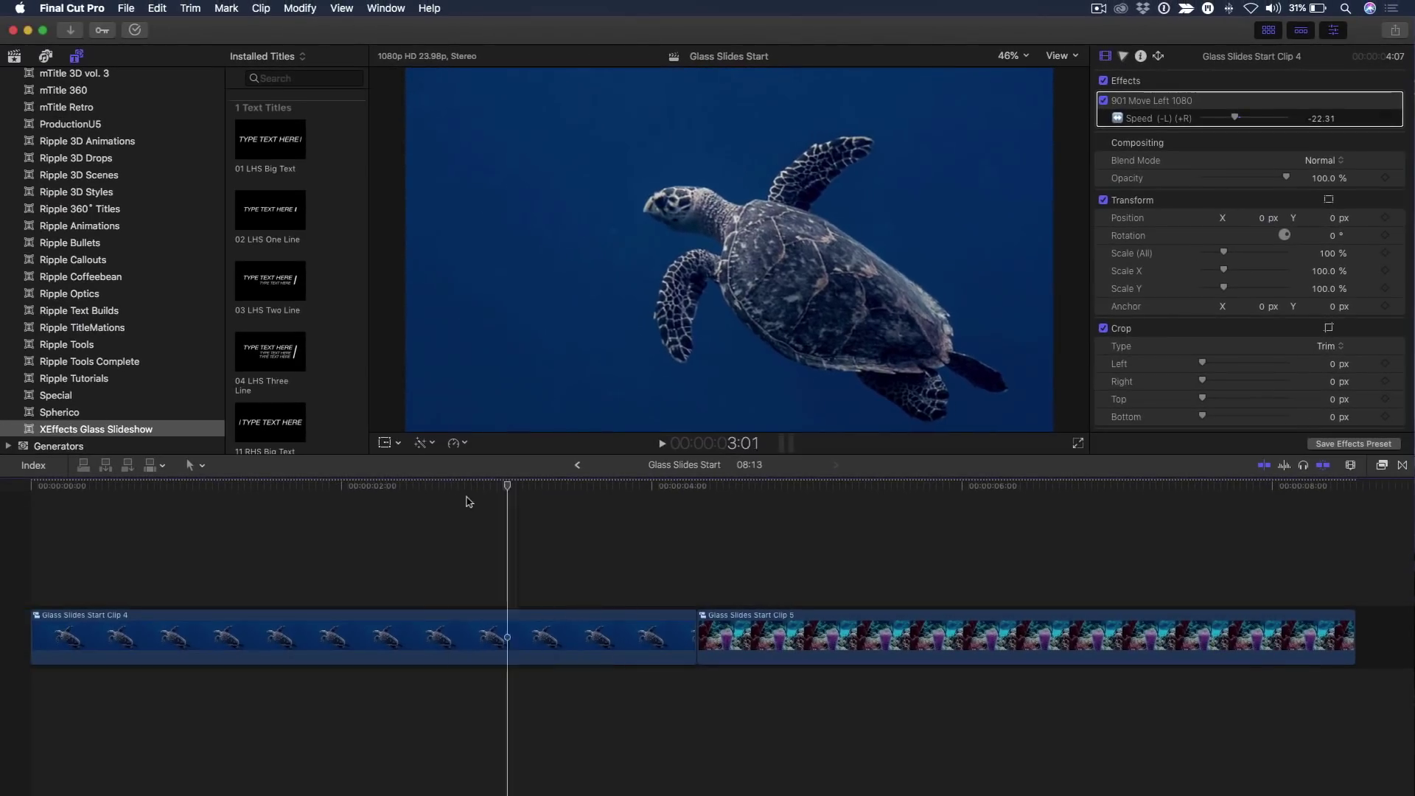
left_click(432, 505)
key("space")
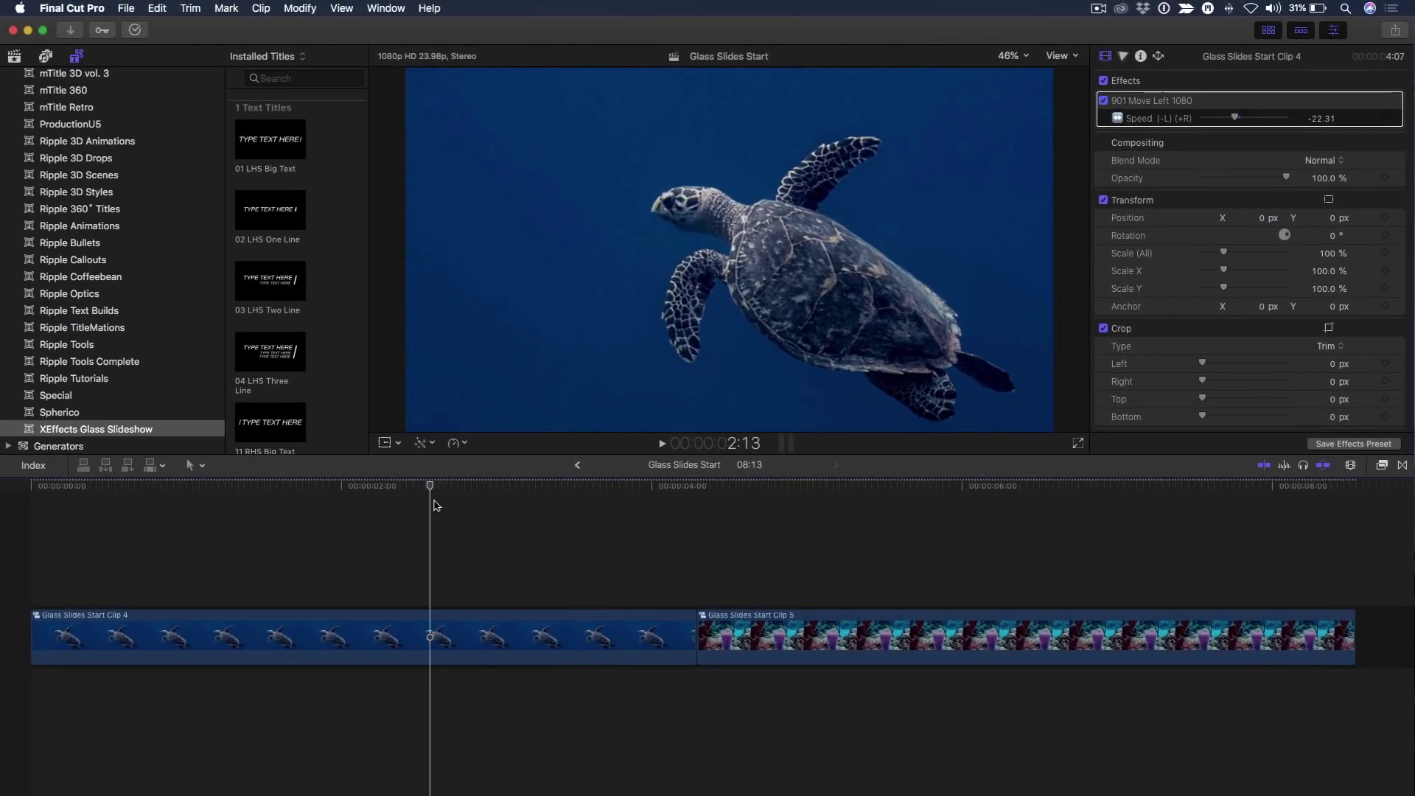
left_click(341, 506)
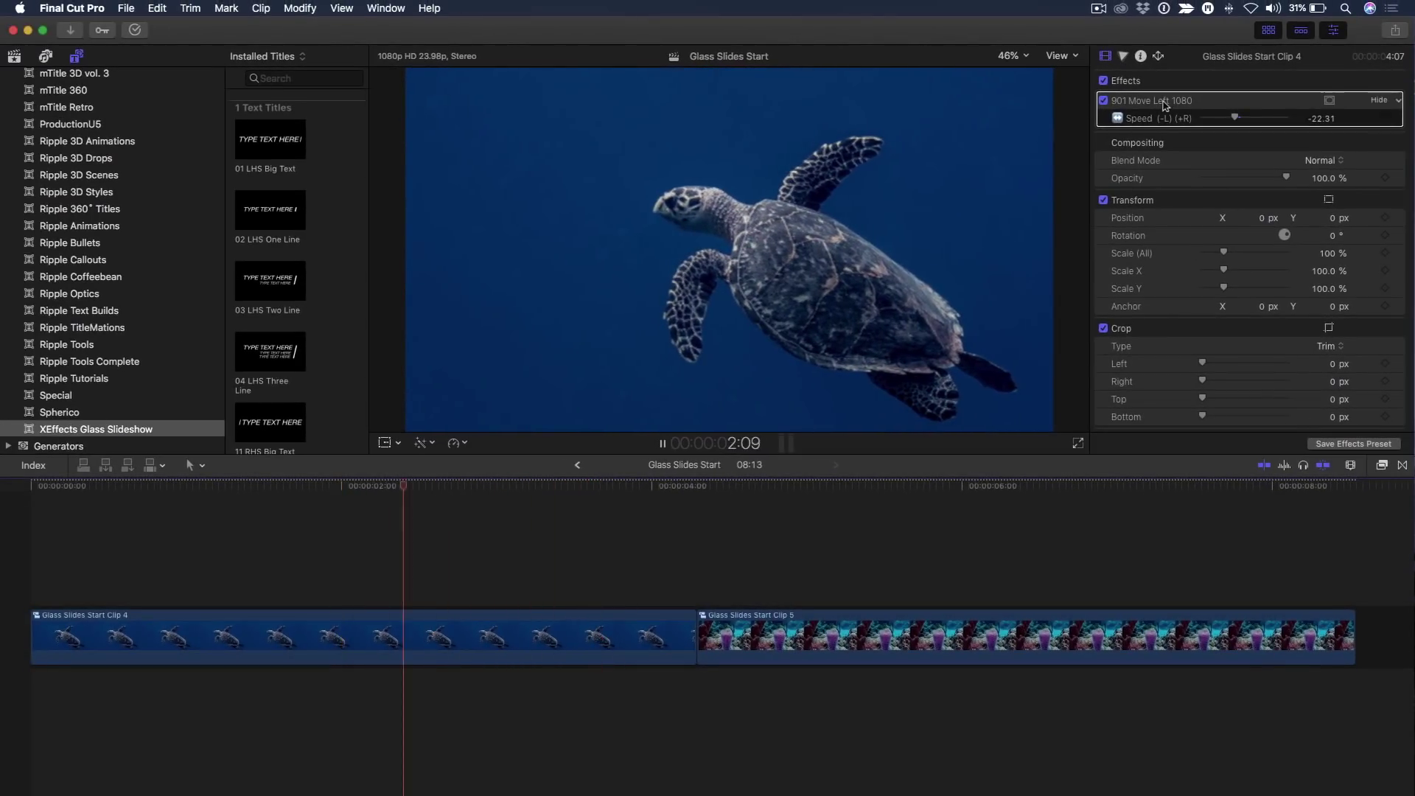
key("space")
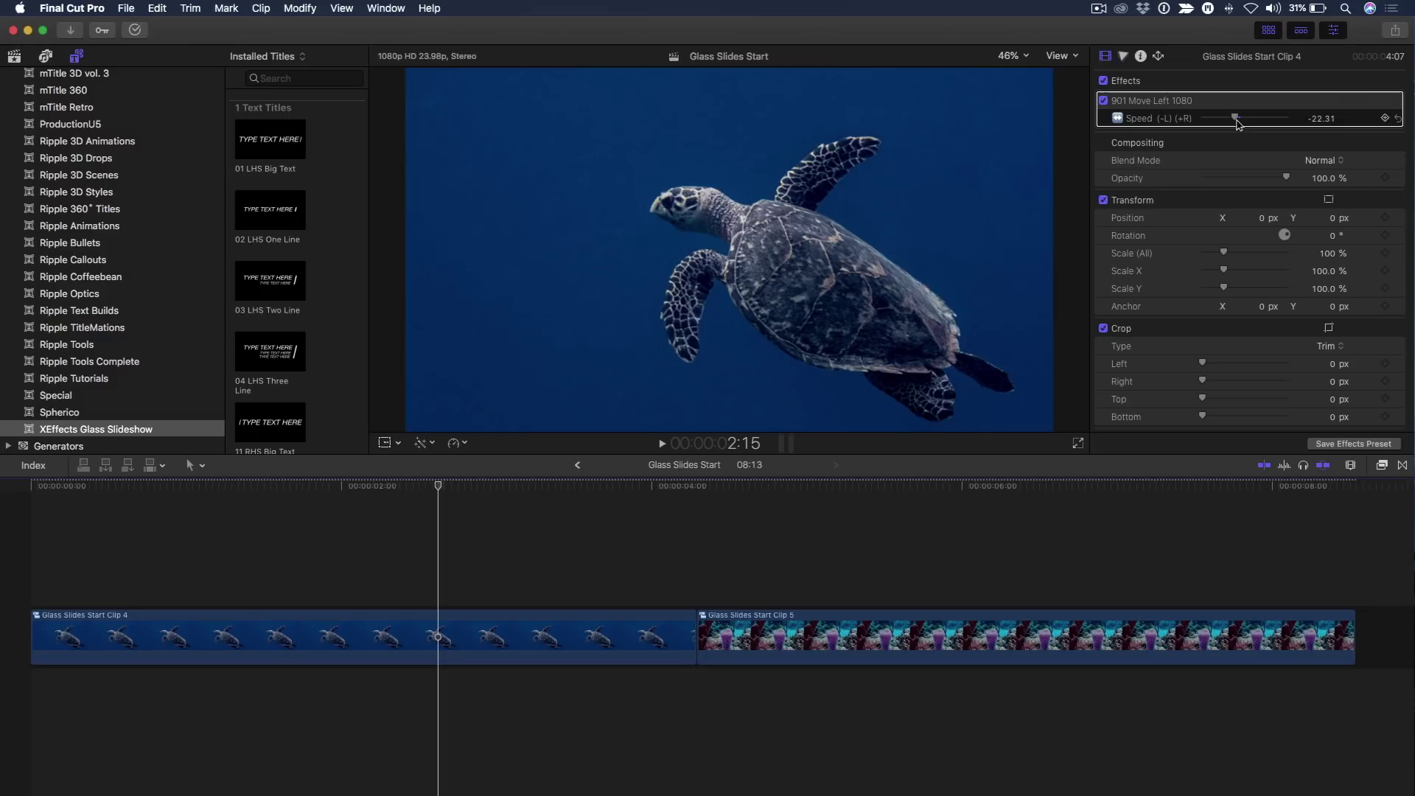
Fine-tune the Move Left speed to about -23 and replay the turtle clip
left_click_drag(1234, 117, 1228, 120)
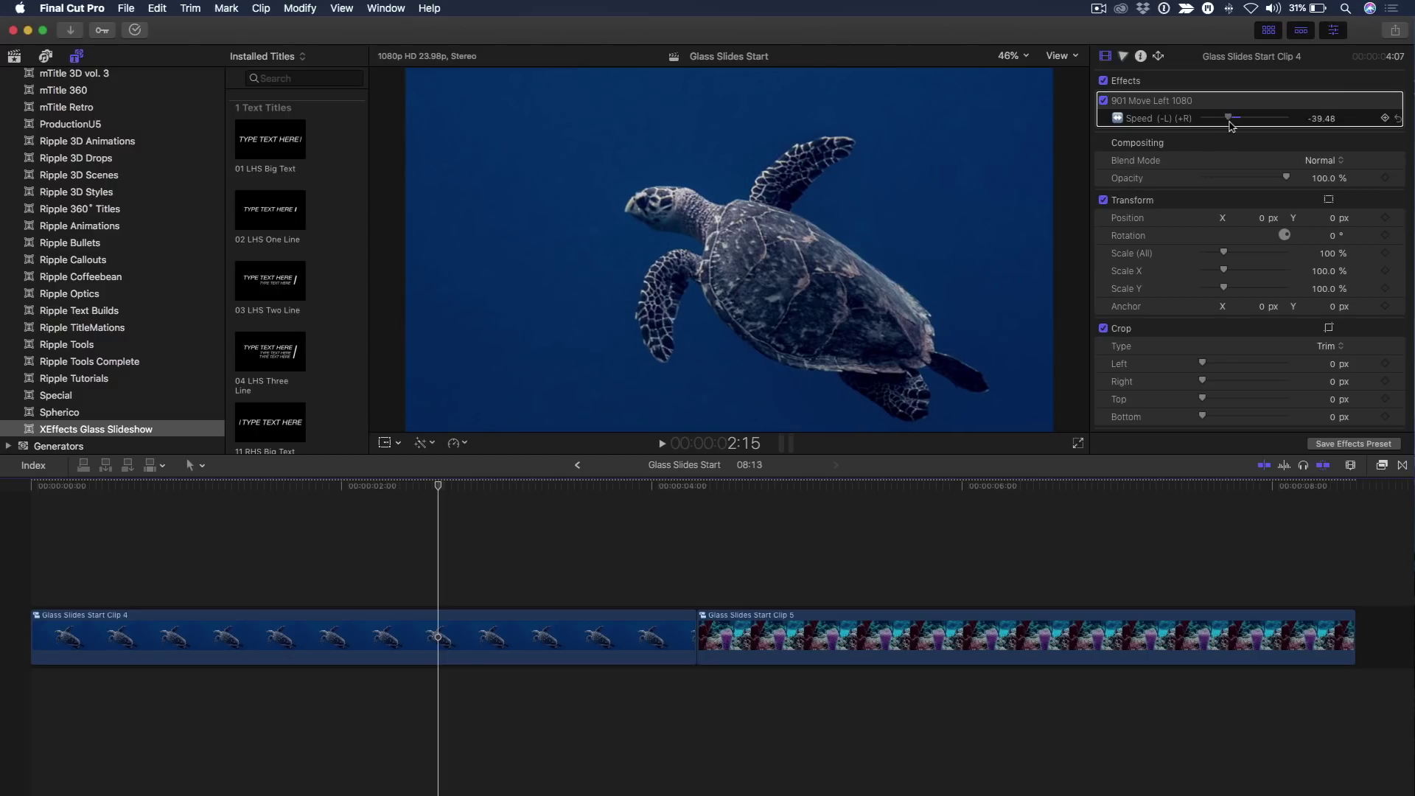
left_click(332, 522)
key("space")
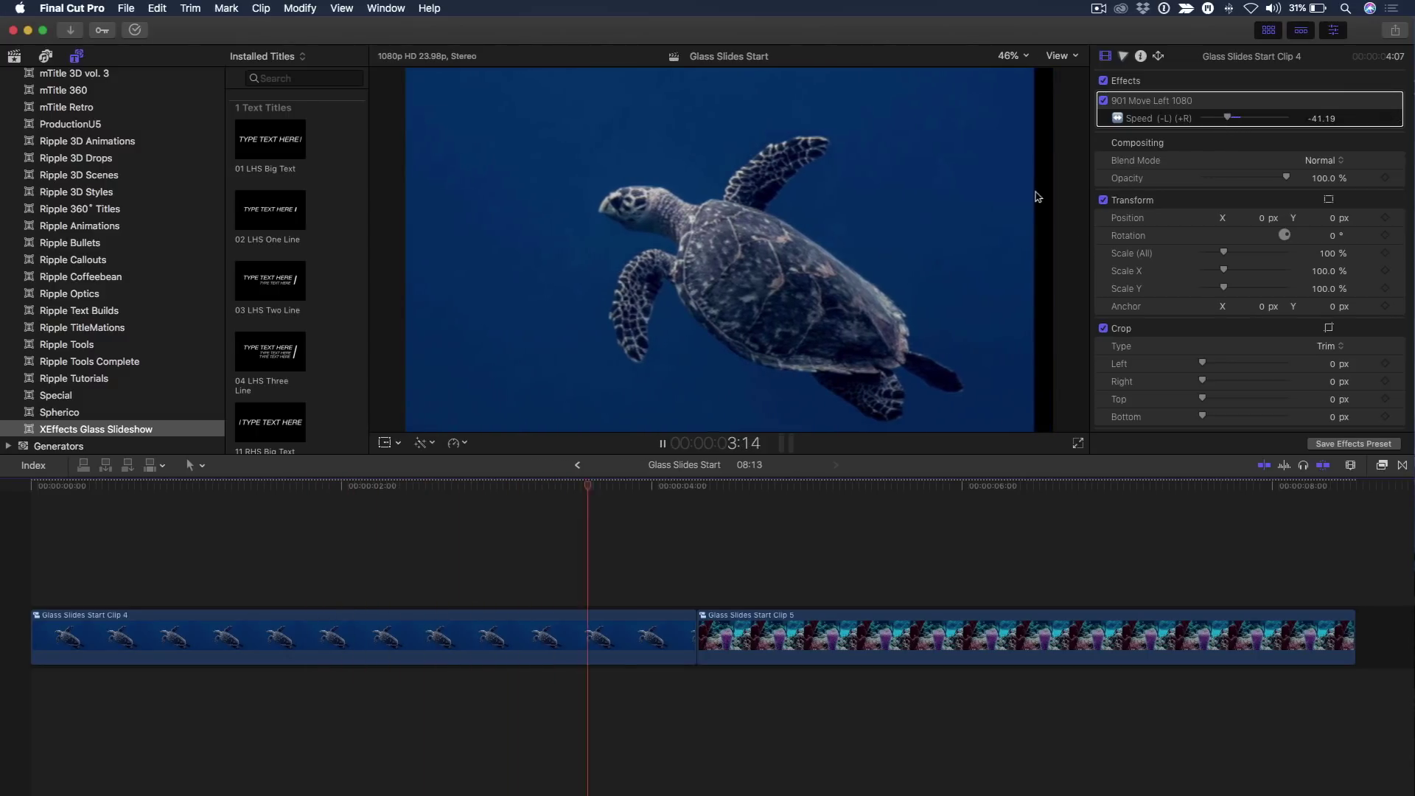
key("space")
left_click(652, 507)
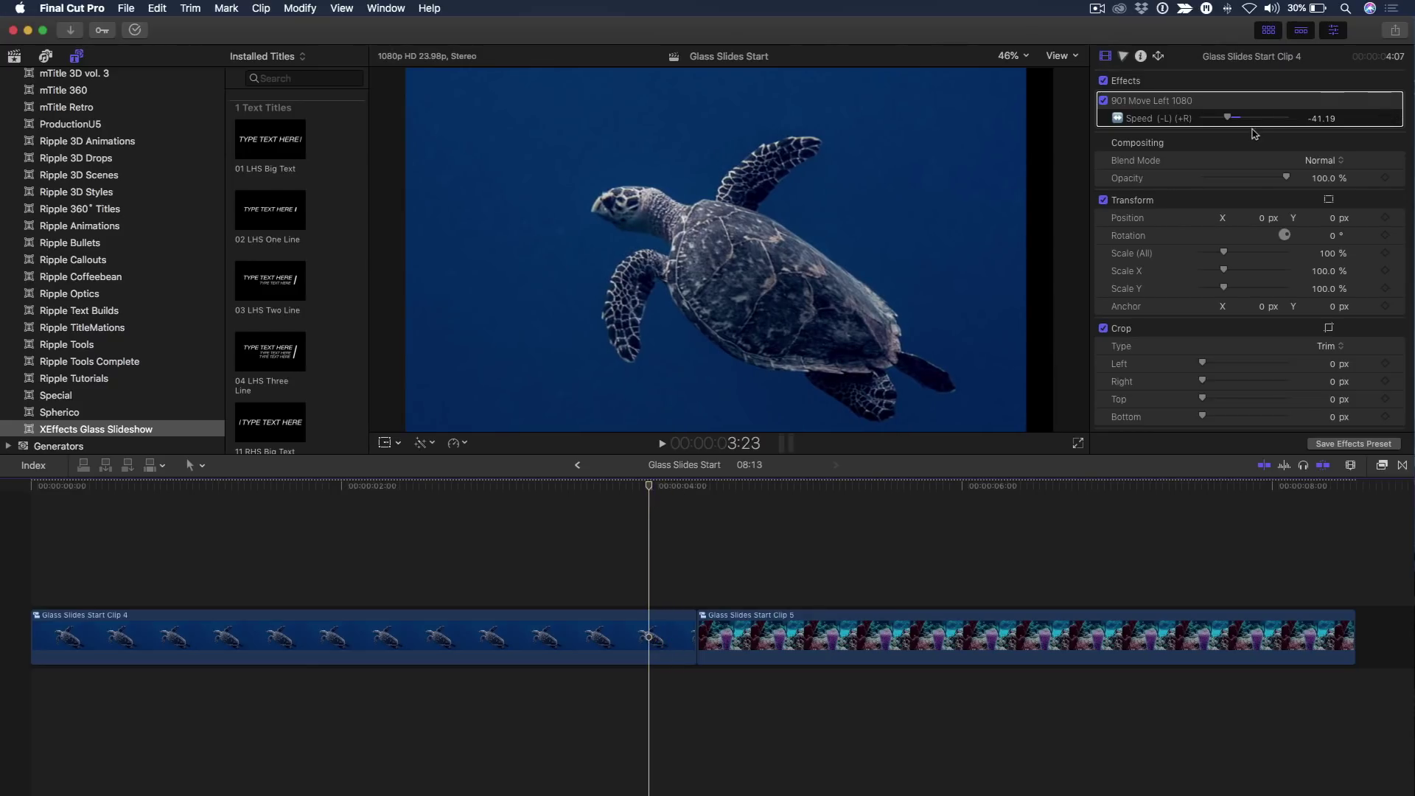
left_click_drag(1238, 122, 1238, 123)
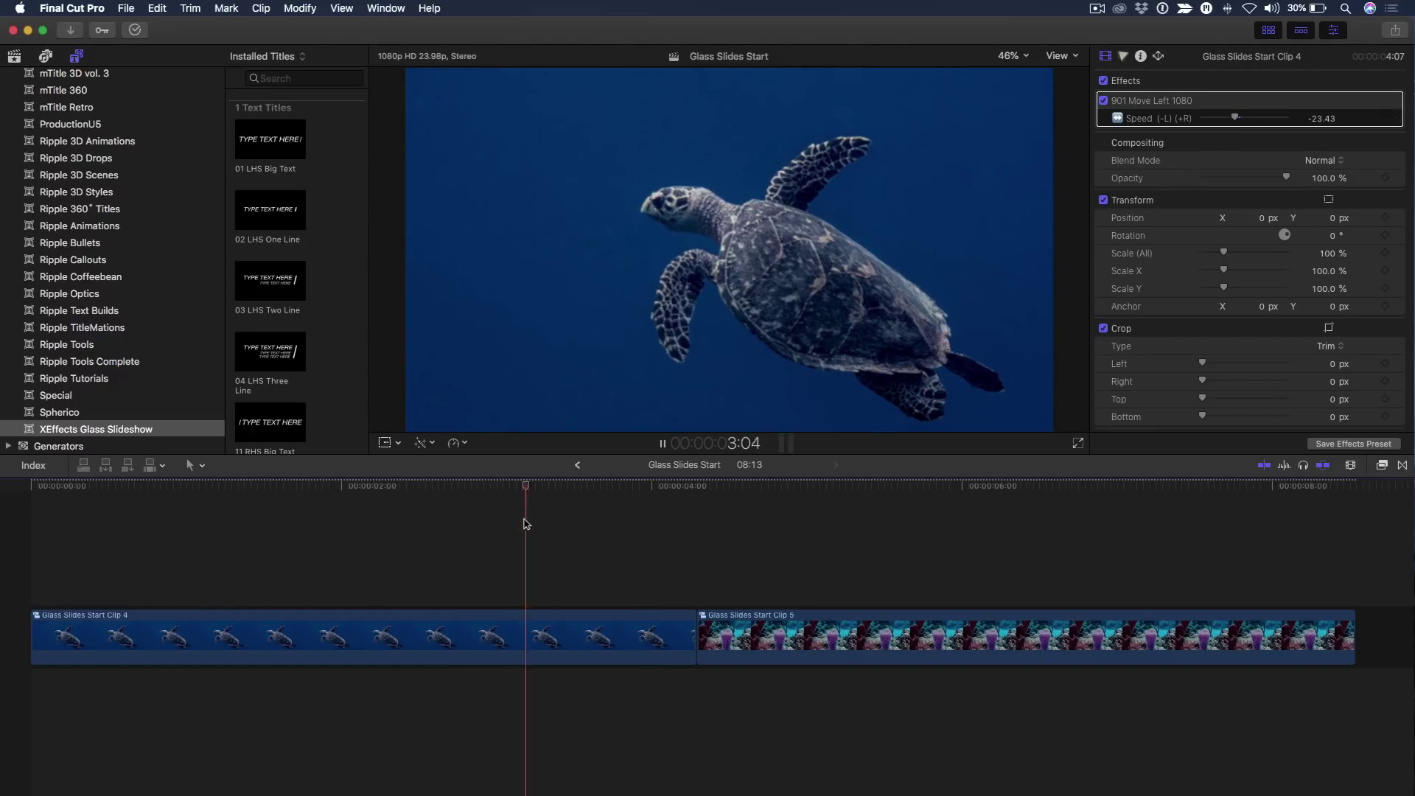
Select the coral clip and replay the cut from turtle to coral
left_click(792, 650)
key("space")
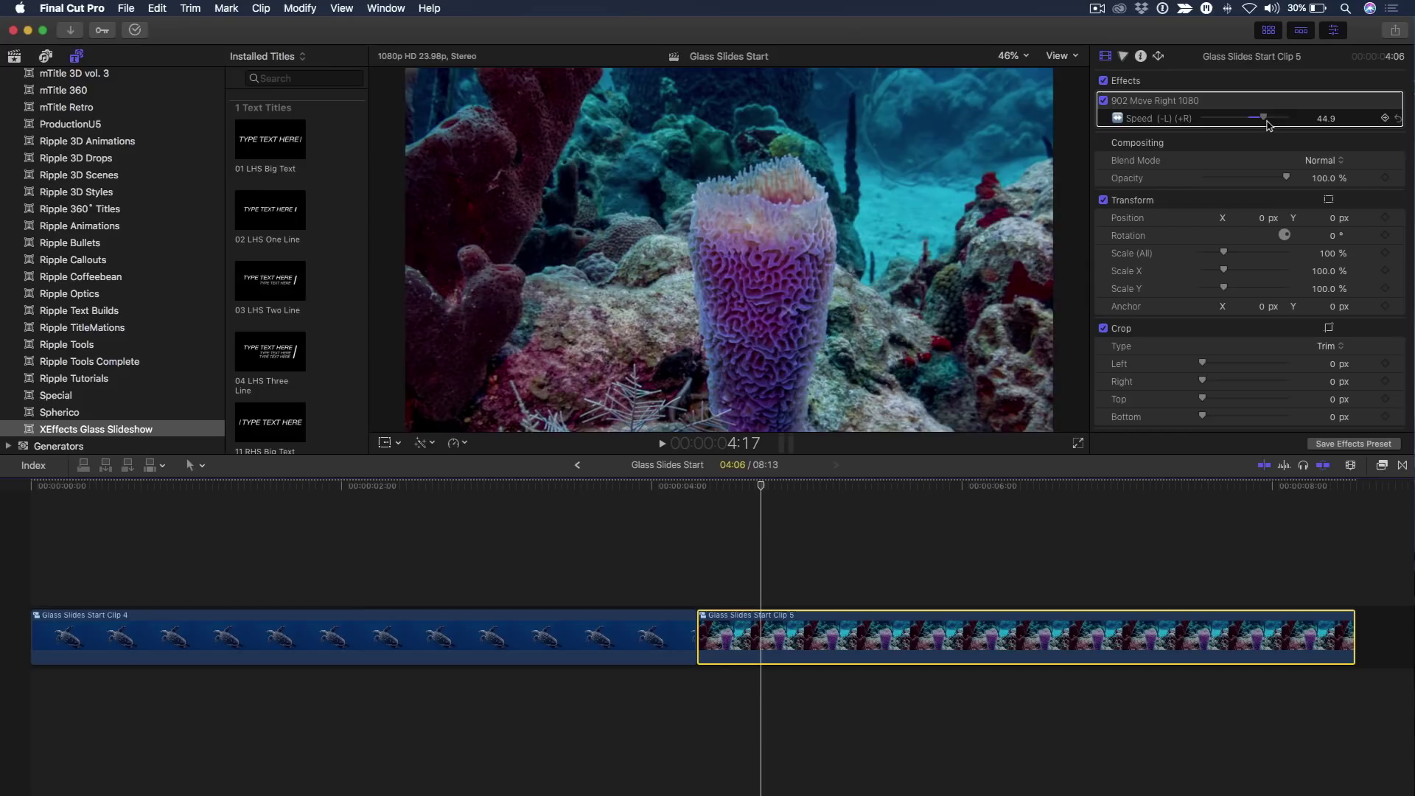
left_click(548, 550)
key("space")
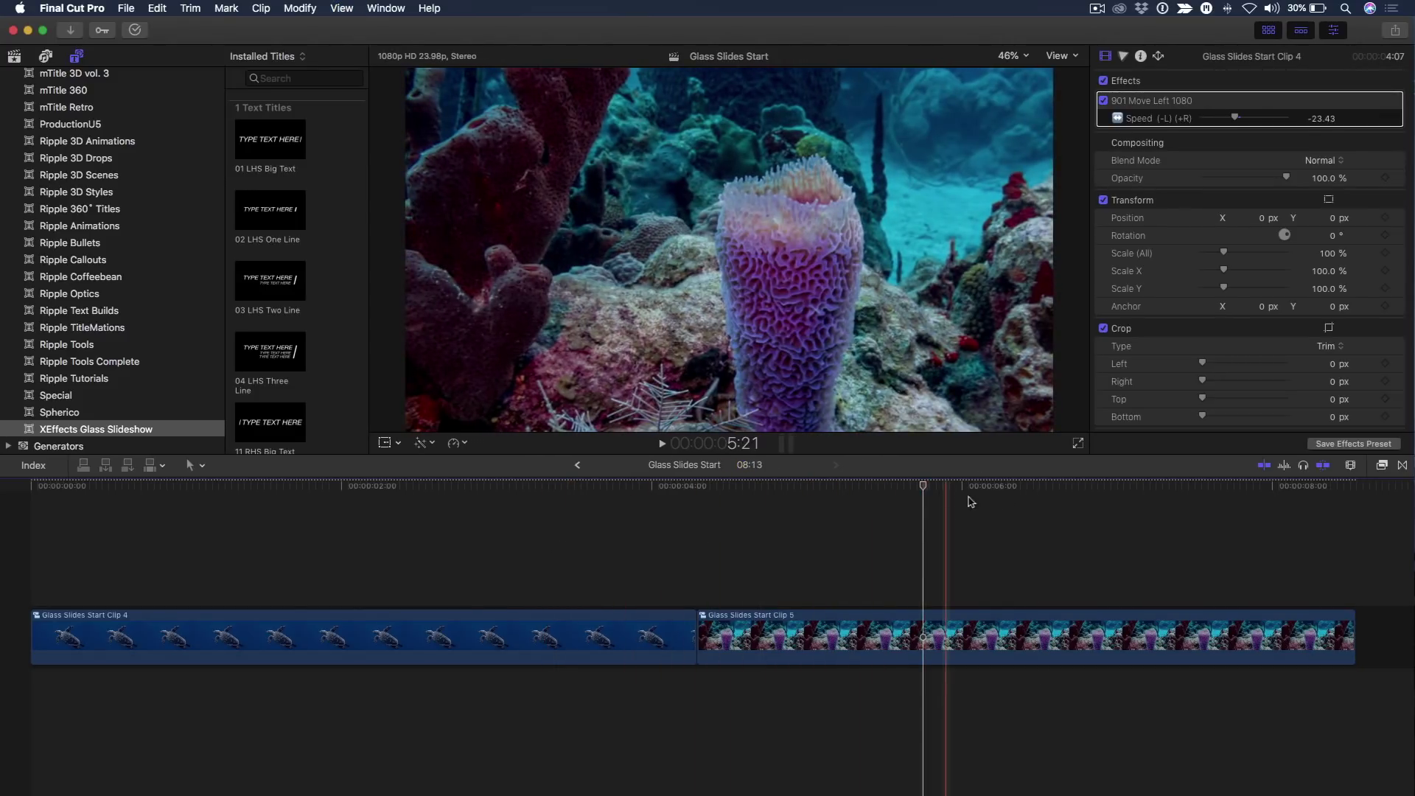
left_click(432, 528)
left_click(510, 558)
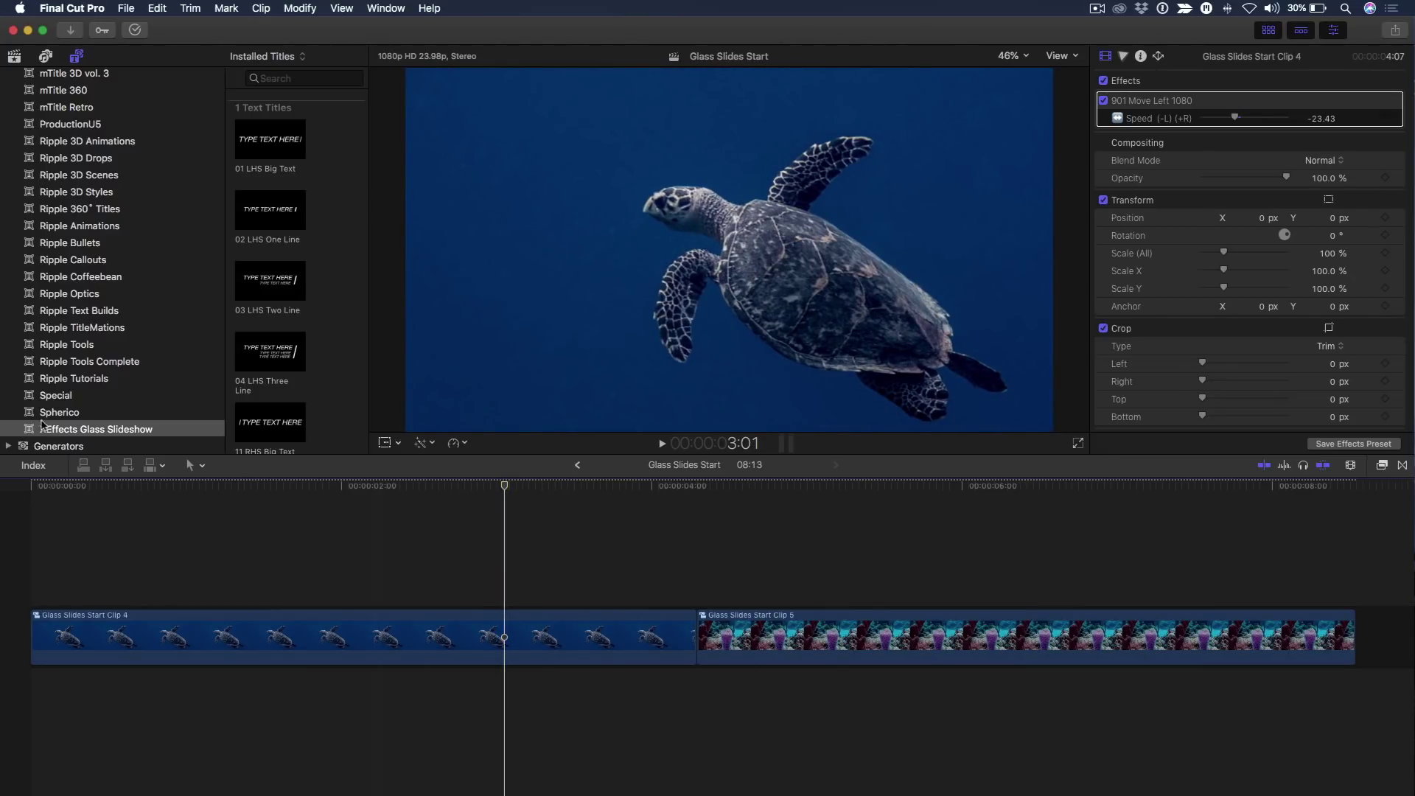
scroll(335, 300, "down", 3)
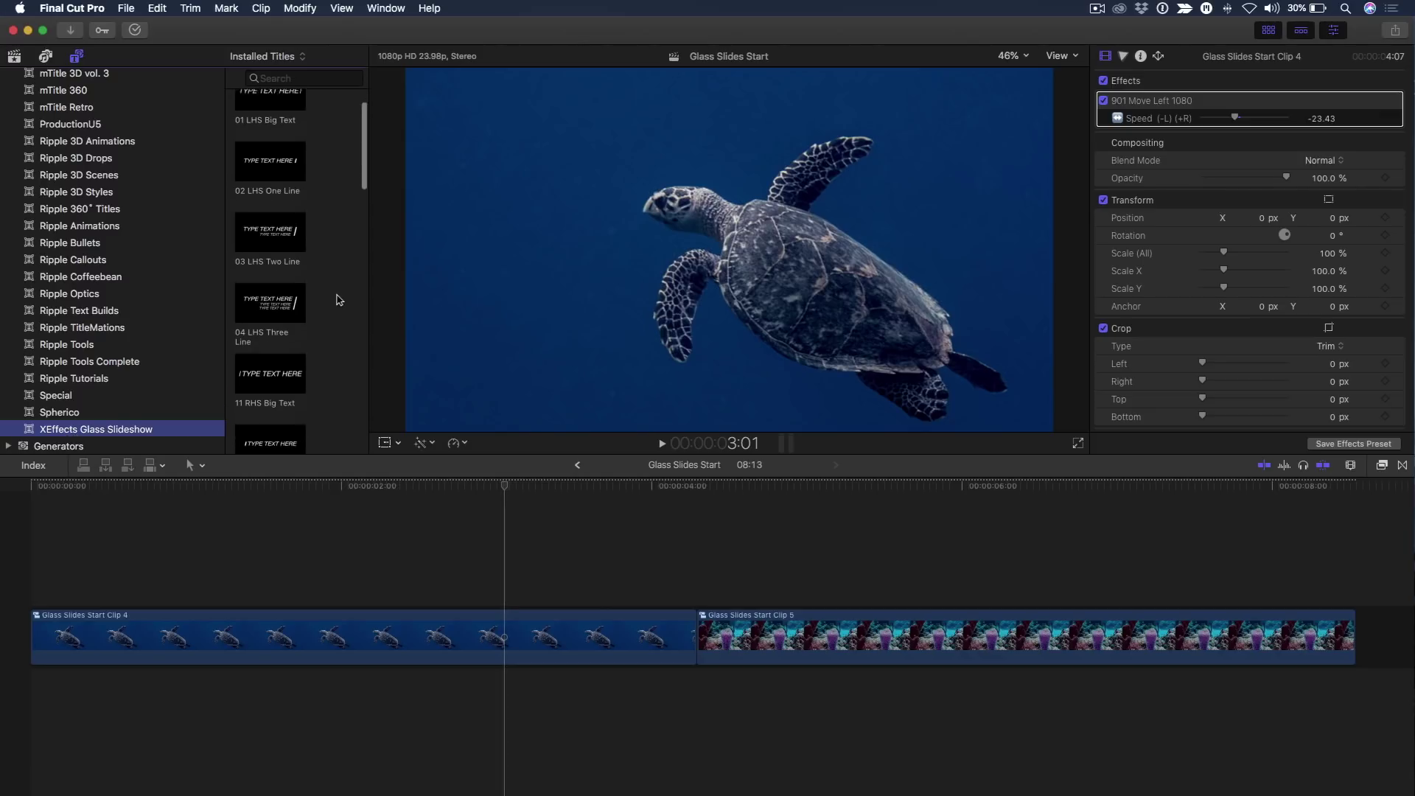
scroll(335, 300, "down", 2)
scroll(290, 228, "down", 2)
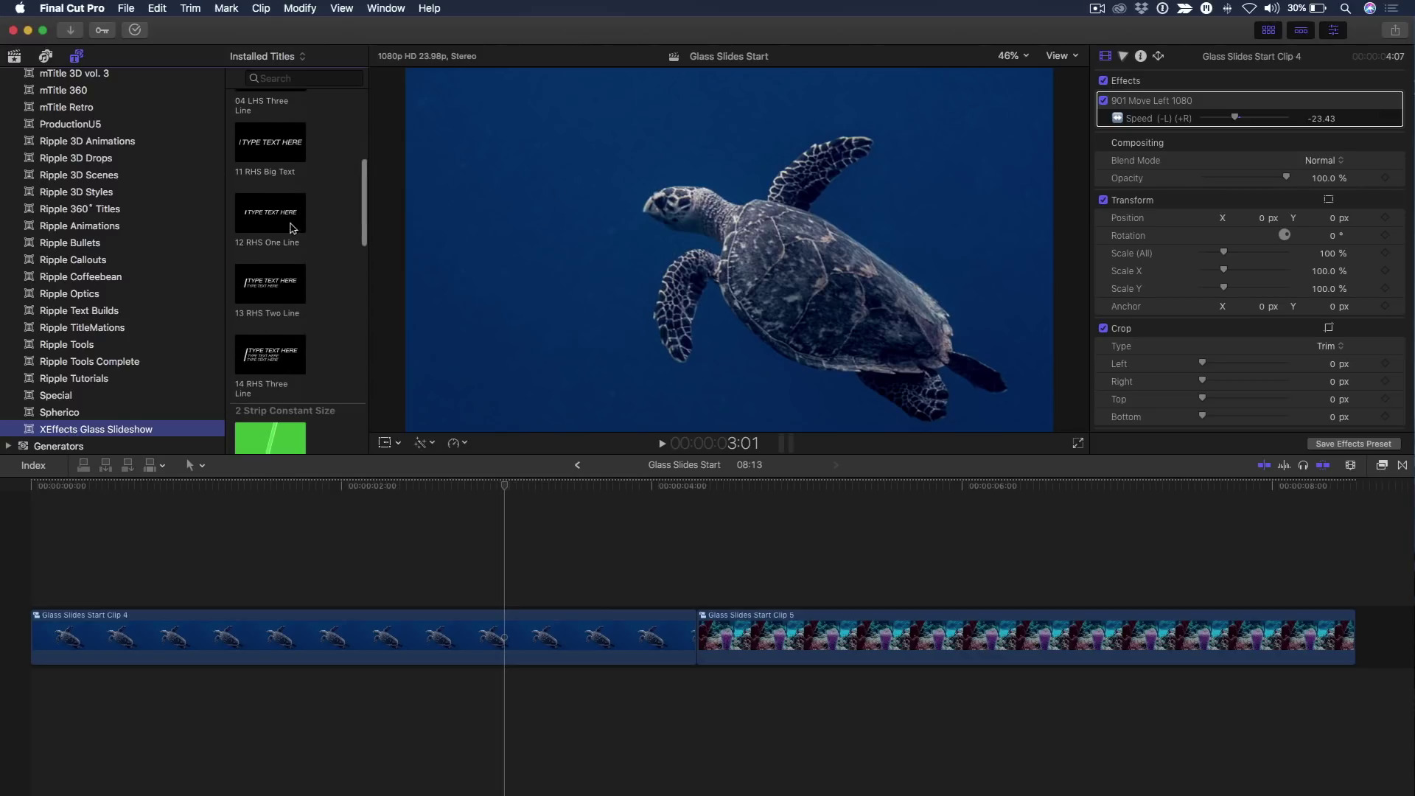
Hide the Inspector to enlarge the viewer
left_click(1334, 31)
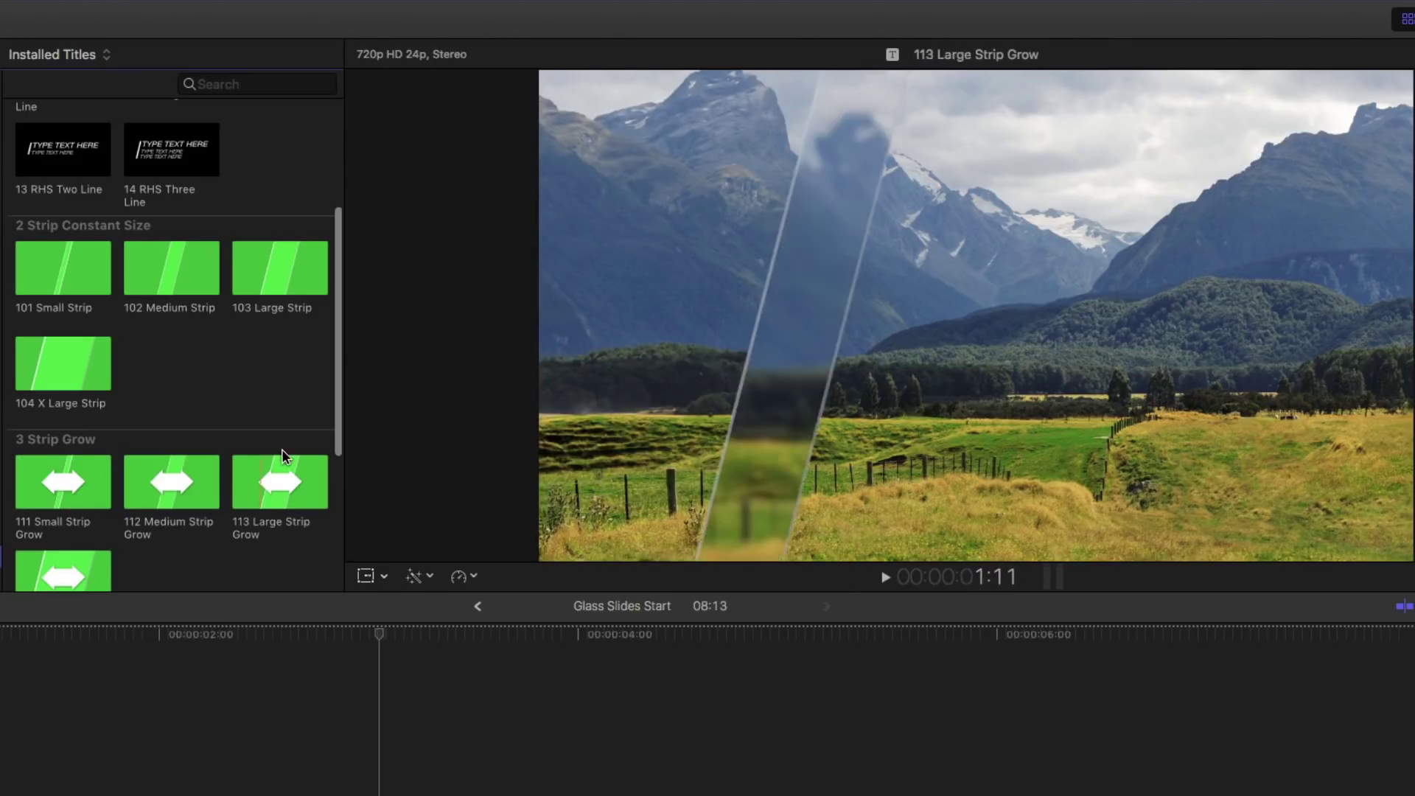
scroll(282, 450, "down", 2)
scroll(284, 443, "down", 2)
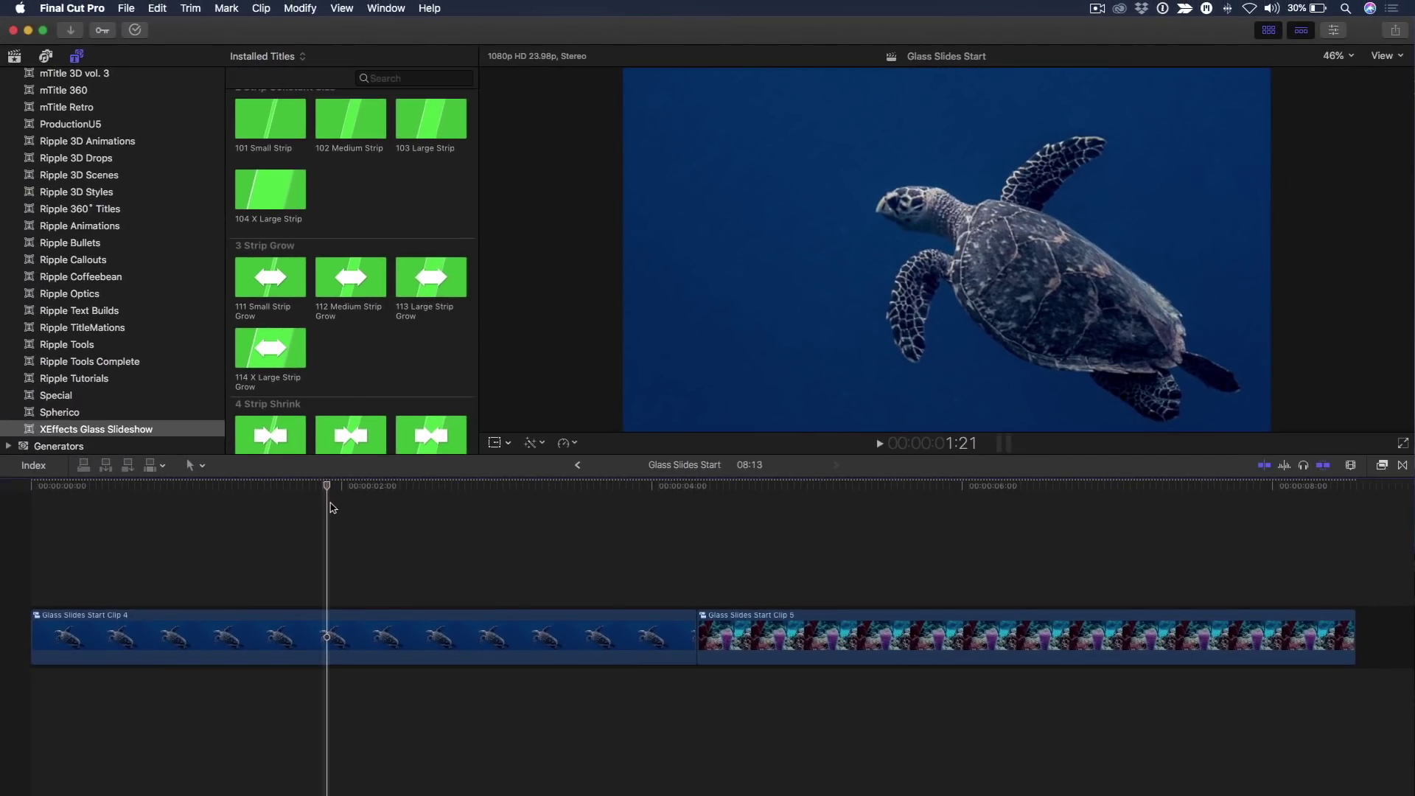
key("c")
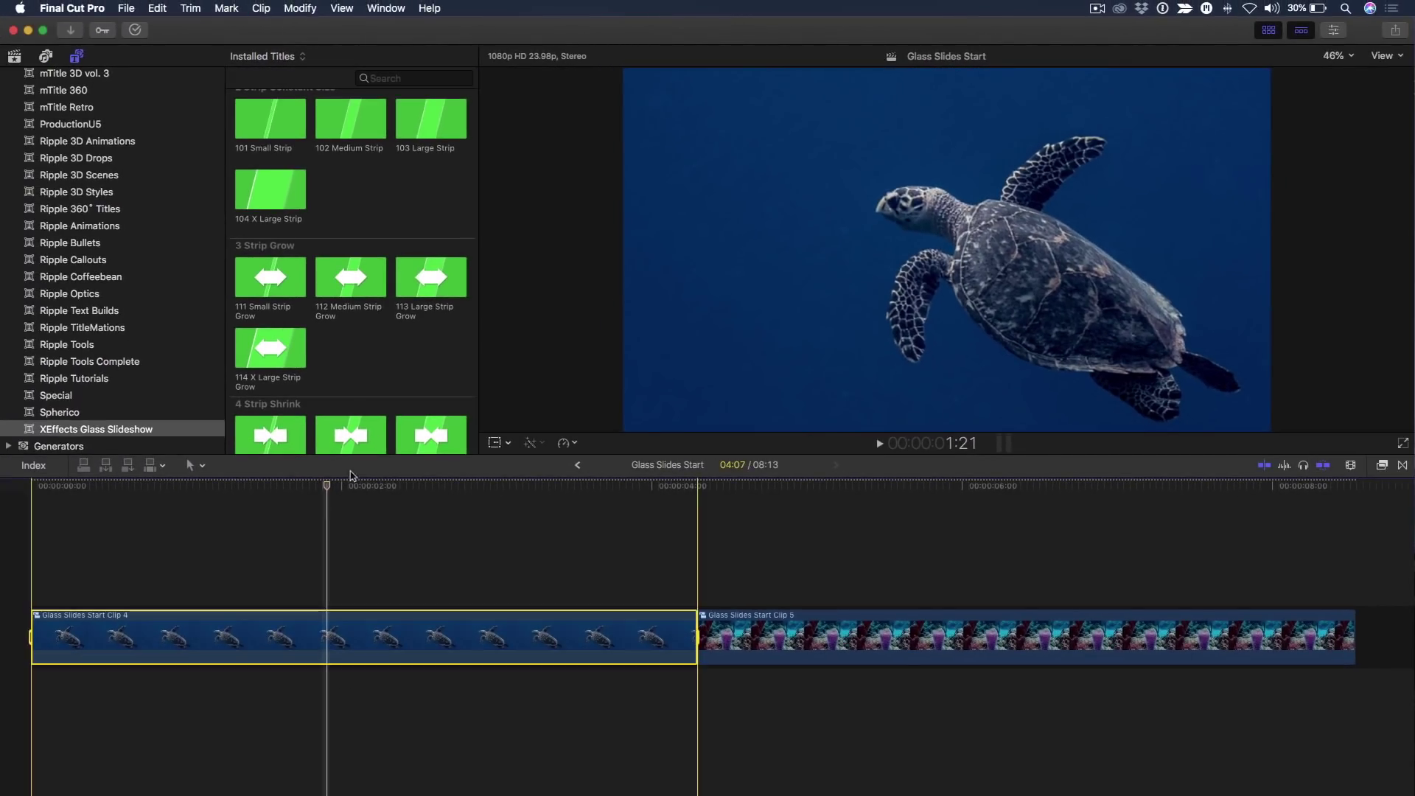
left_click(427, 290)
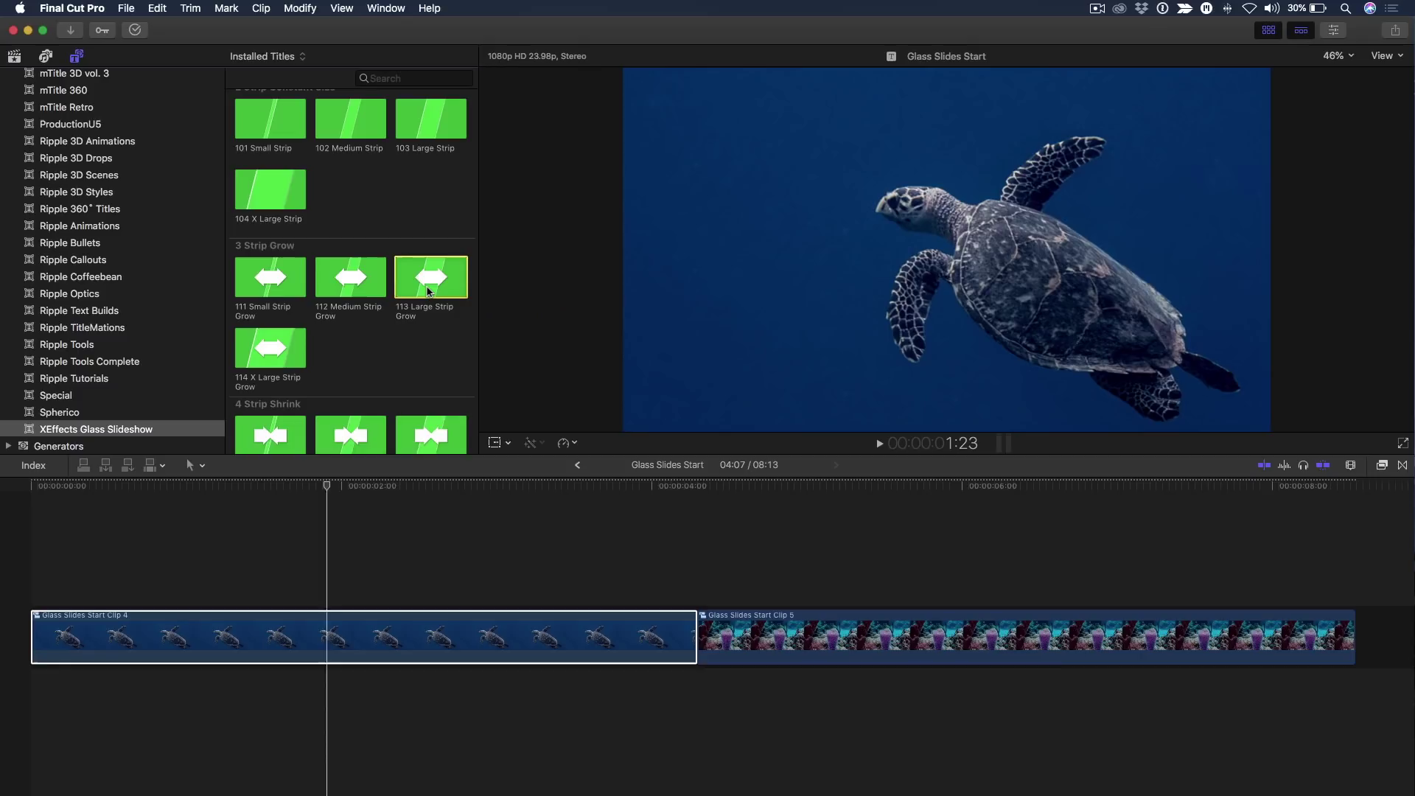
key("q")
left_click_drag(590, 489, 216, 493)
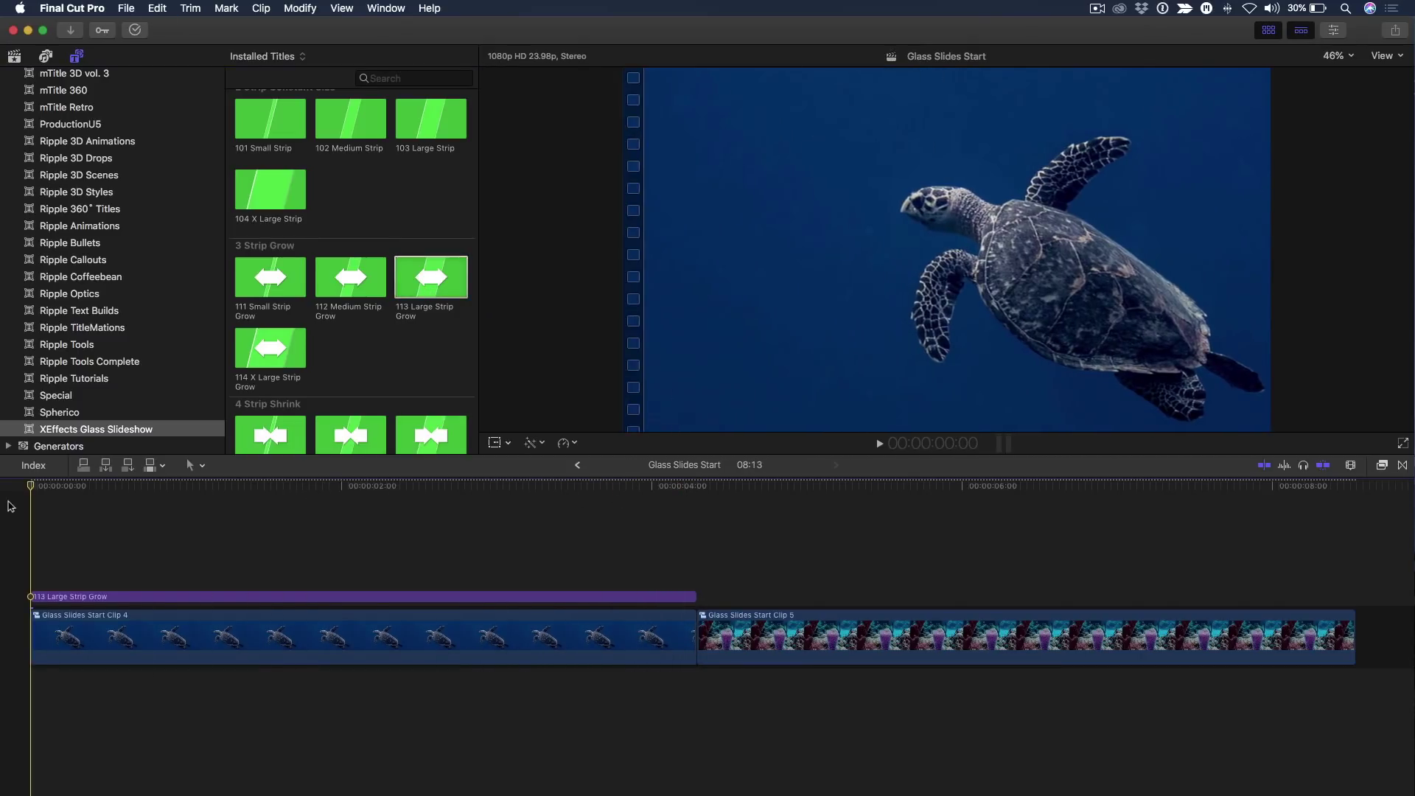
key("shift+question")
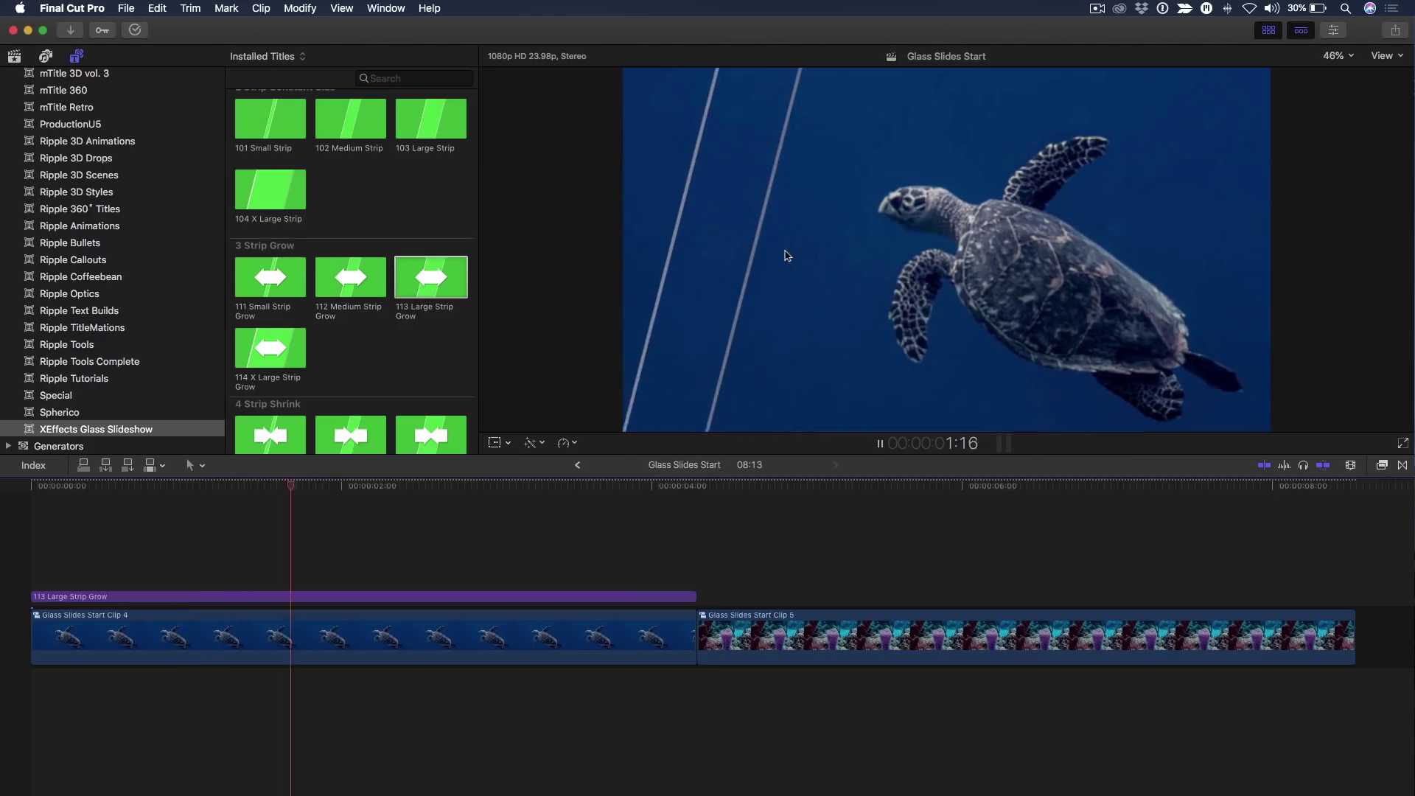
key("space")
key("shift+question")
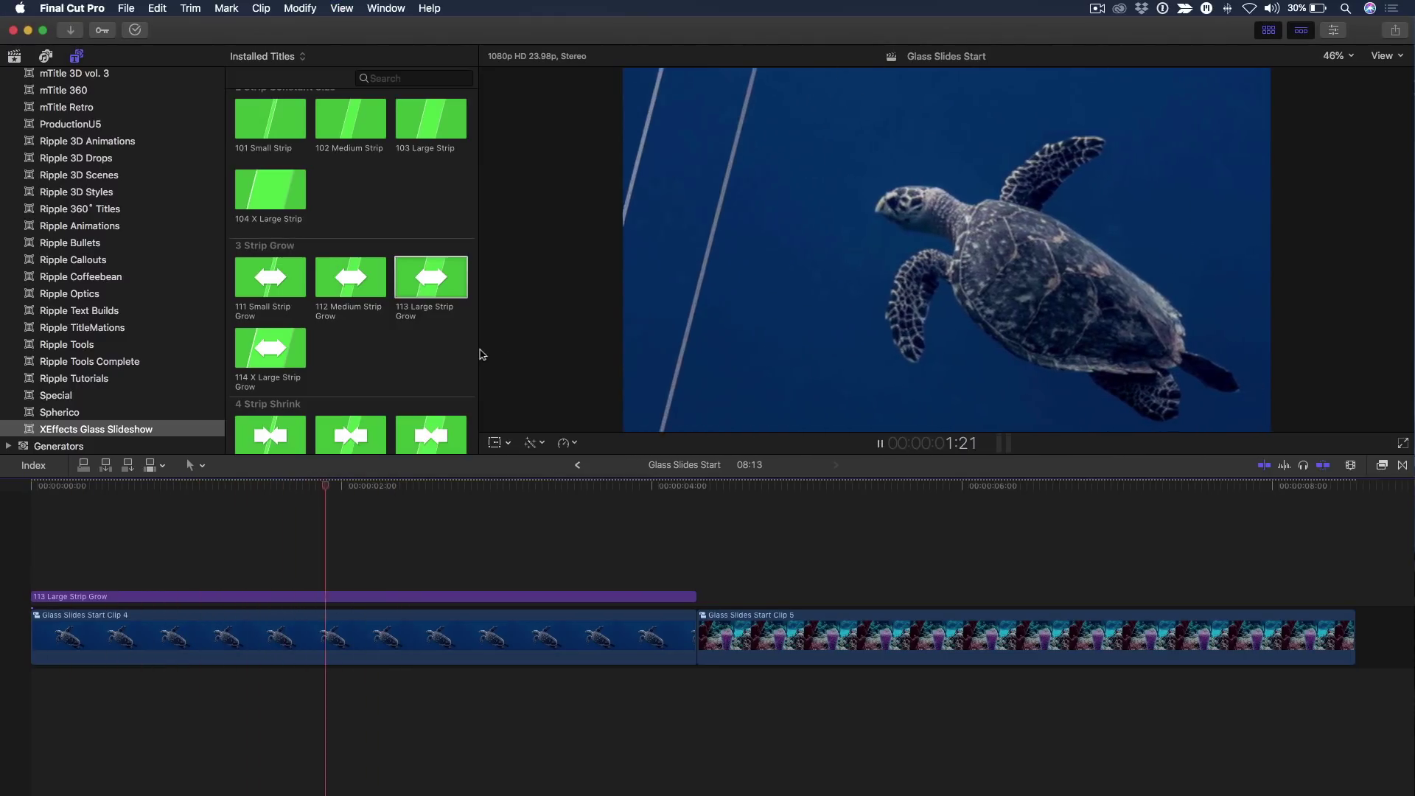
key("space")
left_click_drag(450, 500, 221, 573)
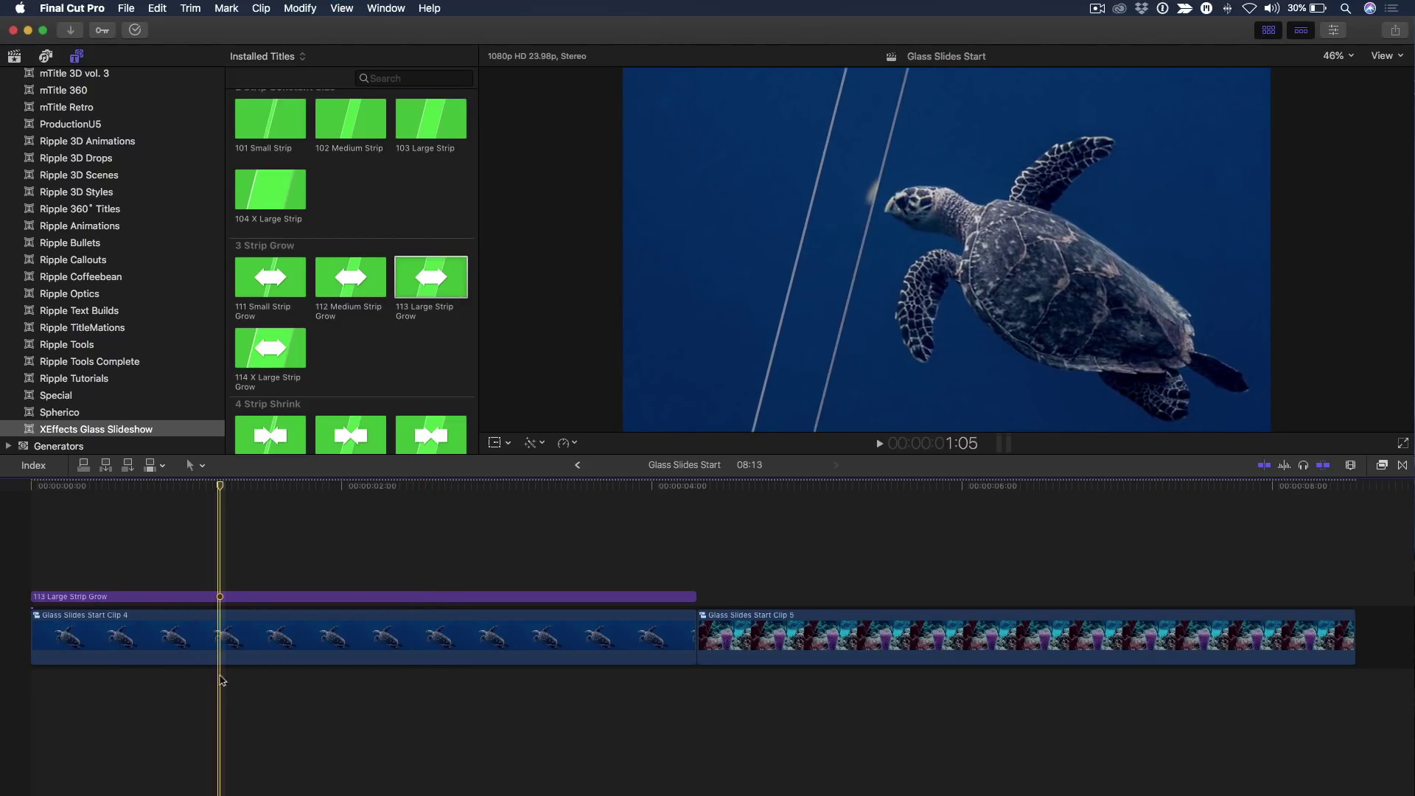
Connect 112 Medium Strip Grow over the turtle clip and play the stacked titles from the start
left_click(253, 631)
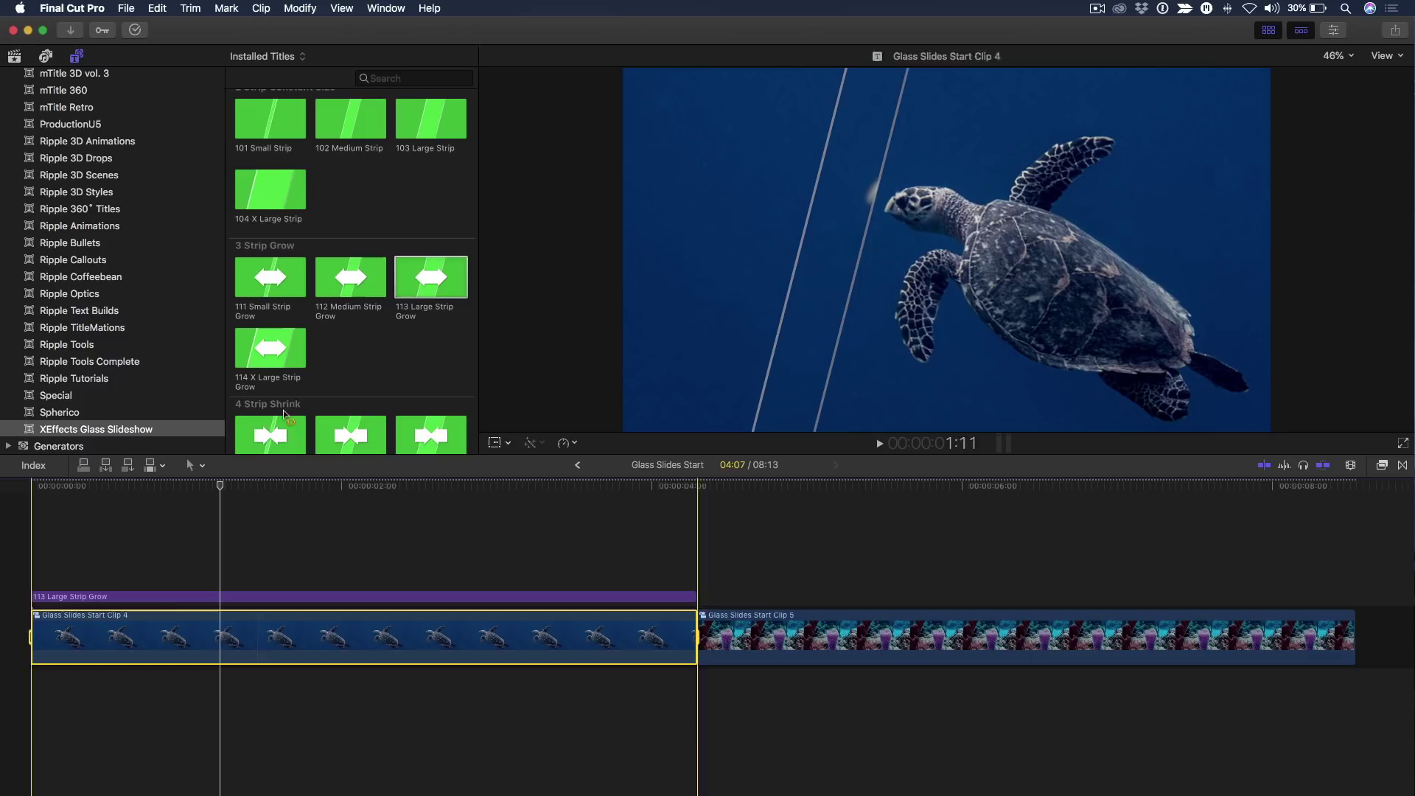
left_click(350, 297)
key("q")
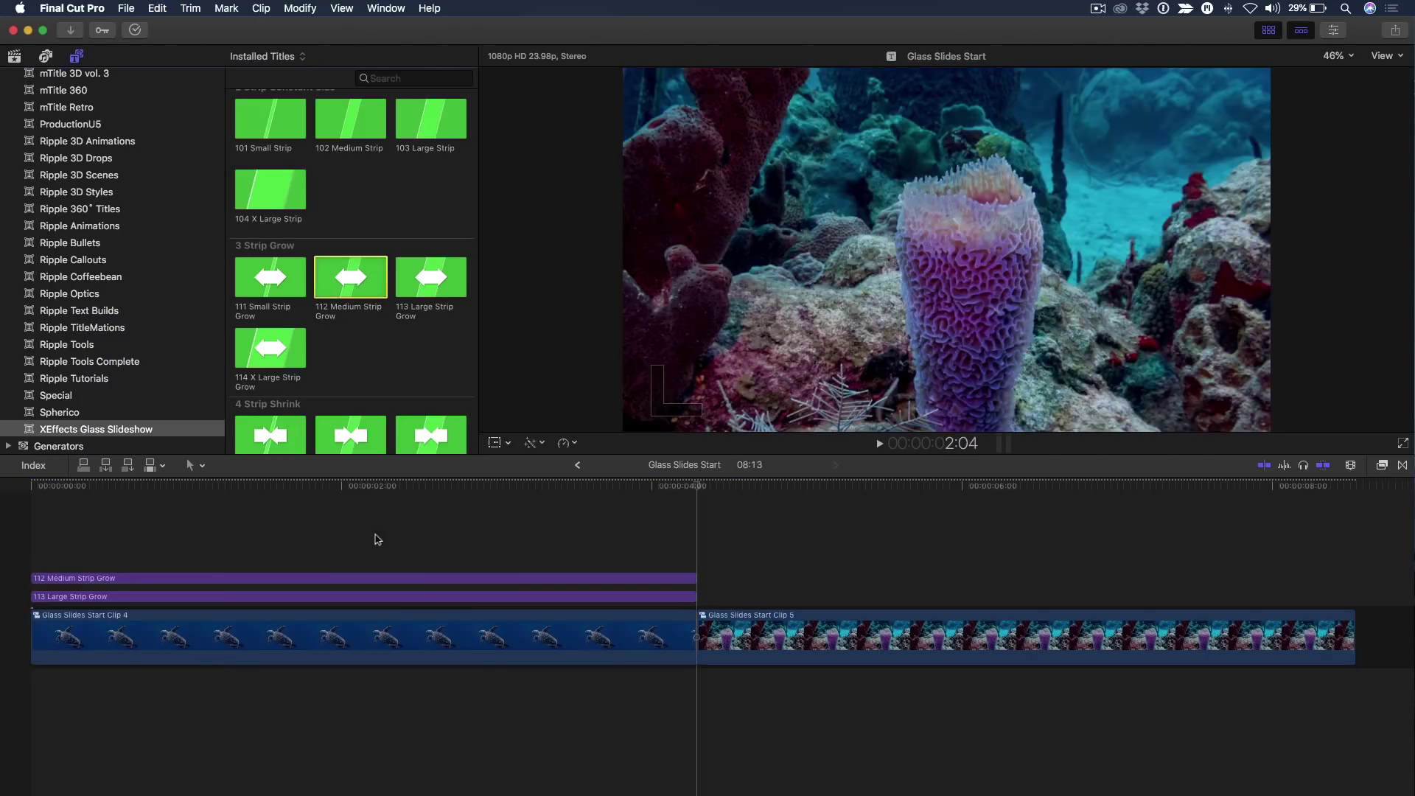
left_click(37, 531)
key("space")
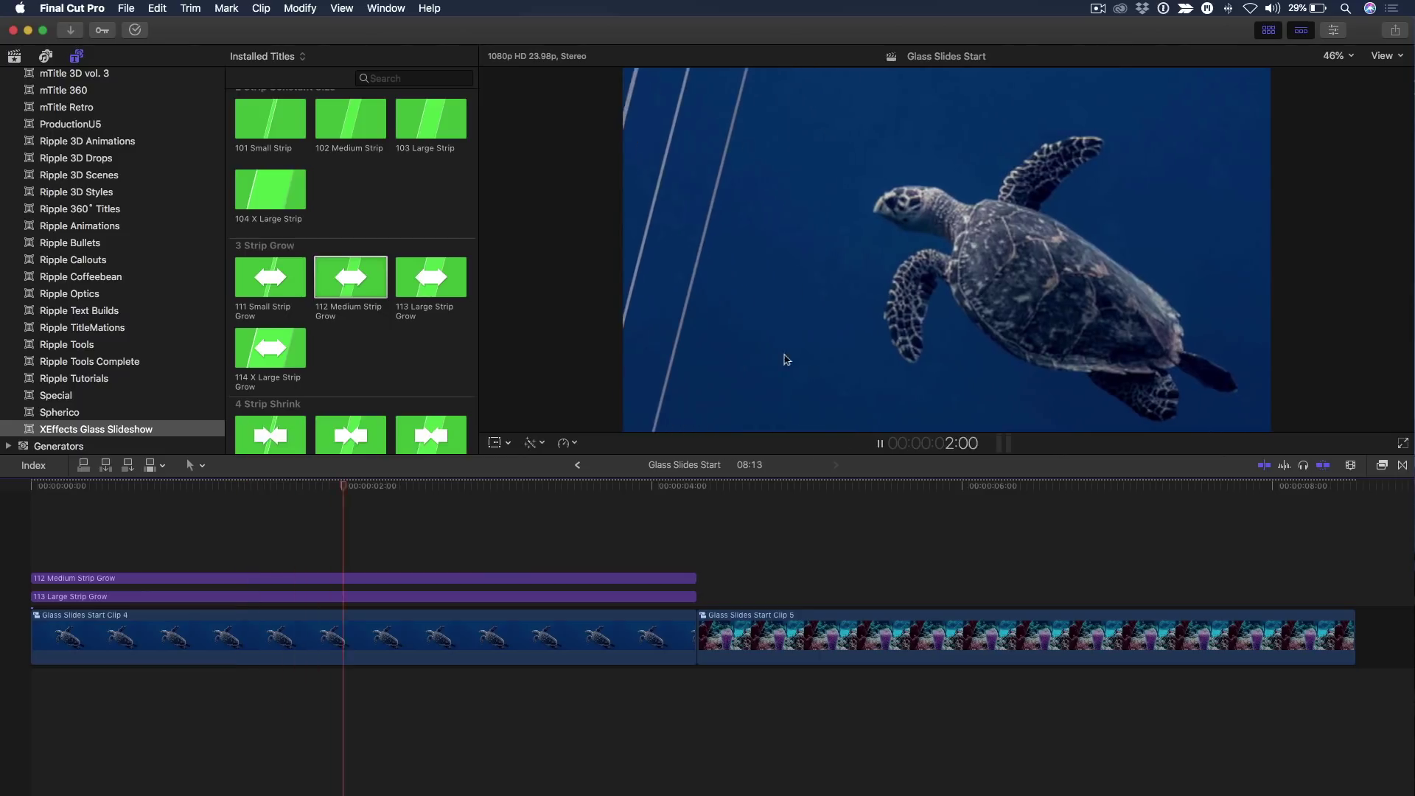
key("space")
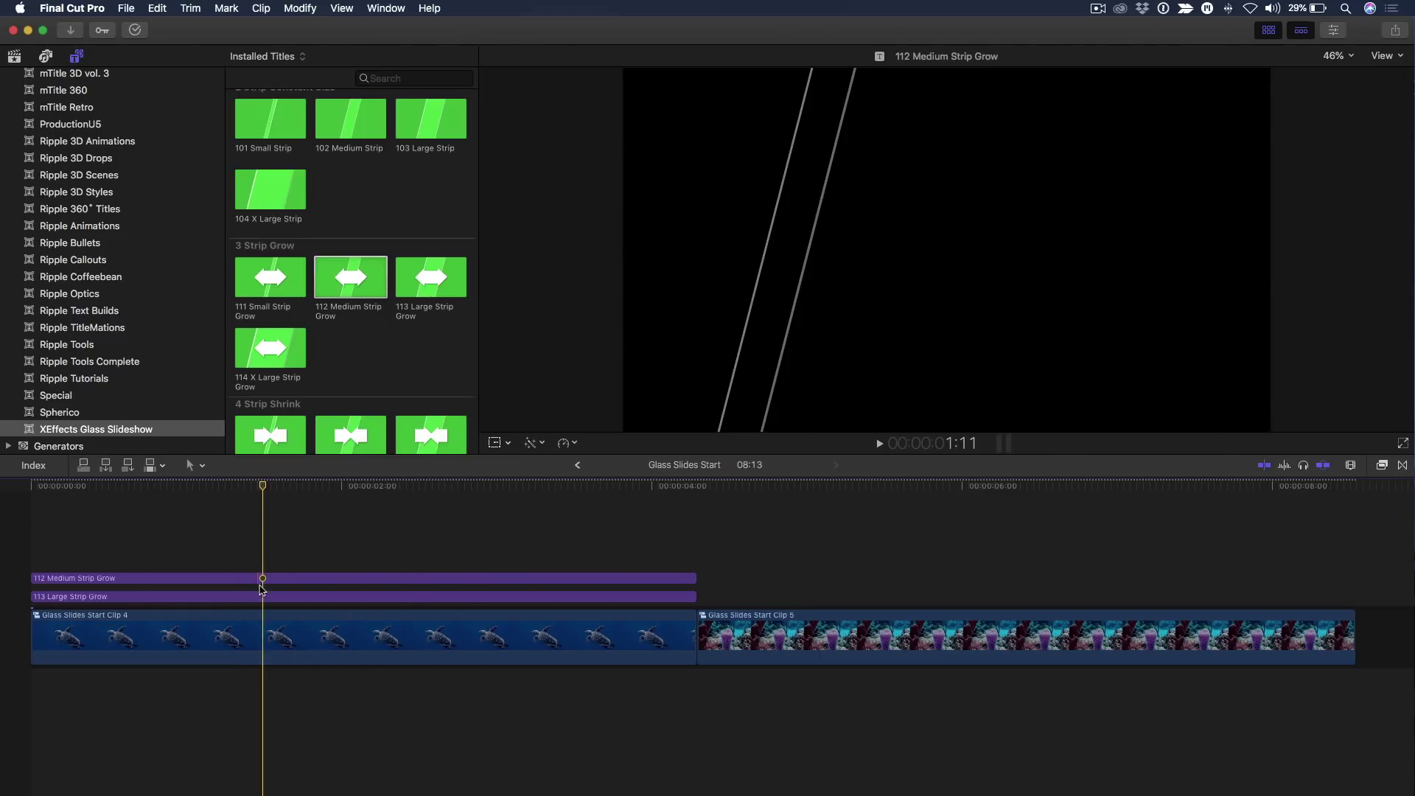
Set the Medium Strip Grow title's Direction to Left to Right
left_click(261, 579)
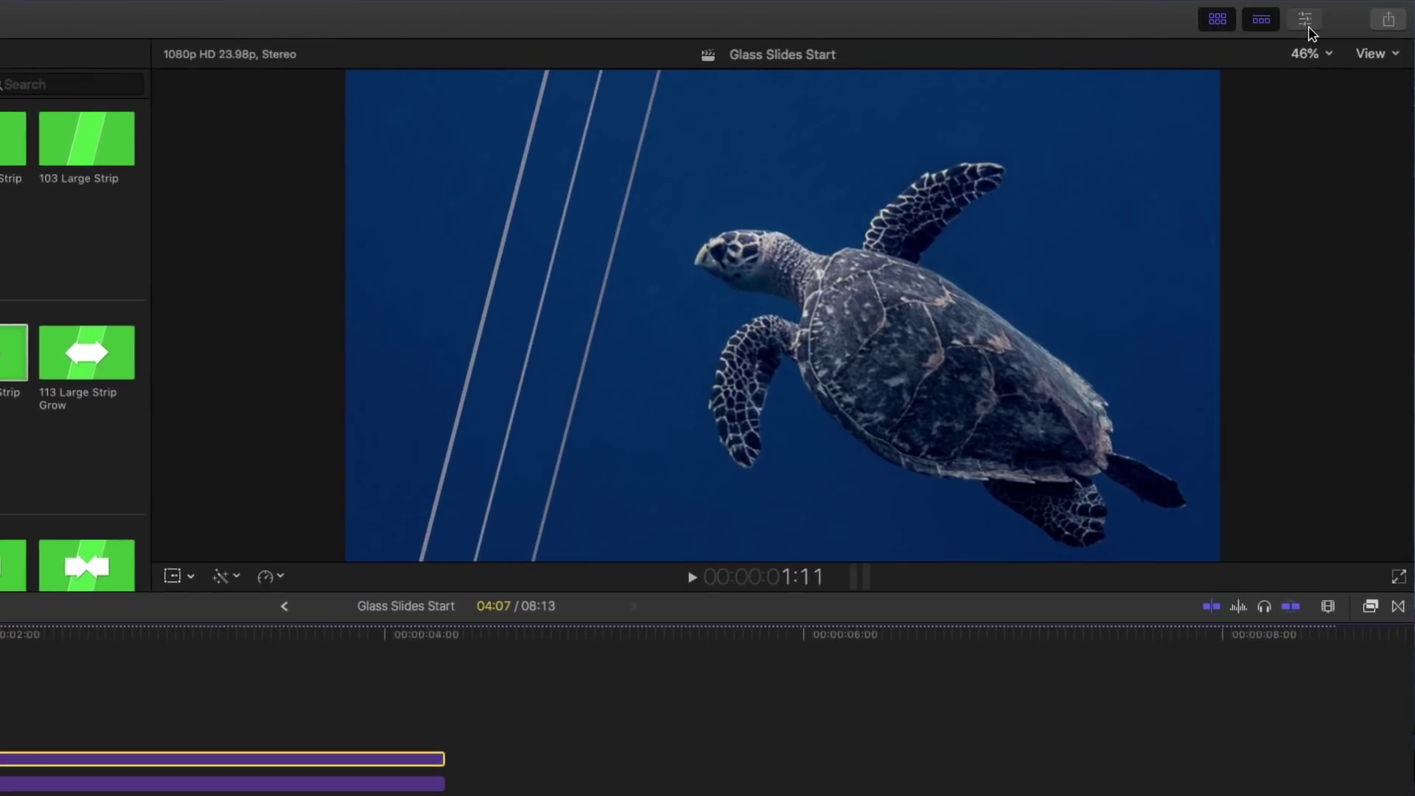
key("super+4")
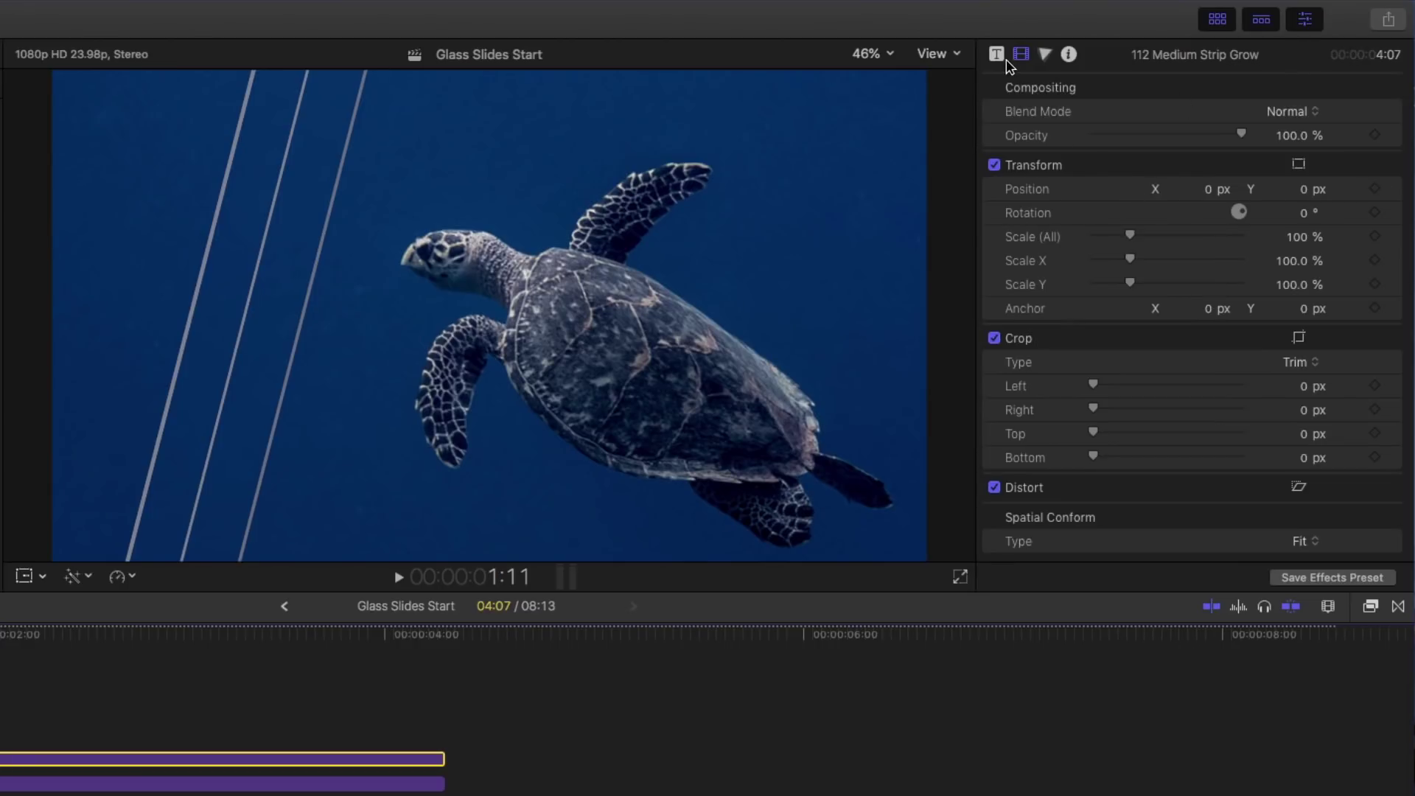
left_click(997, 54)
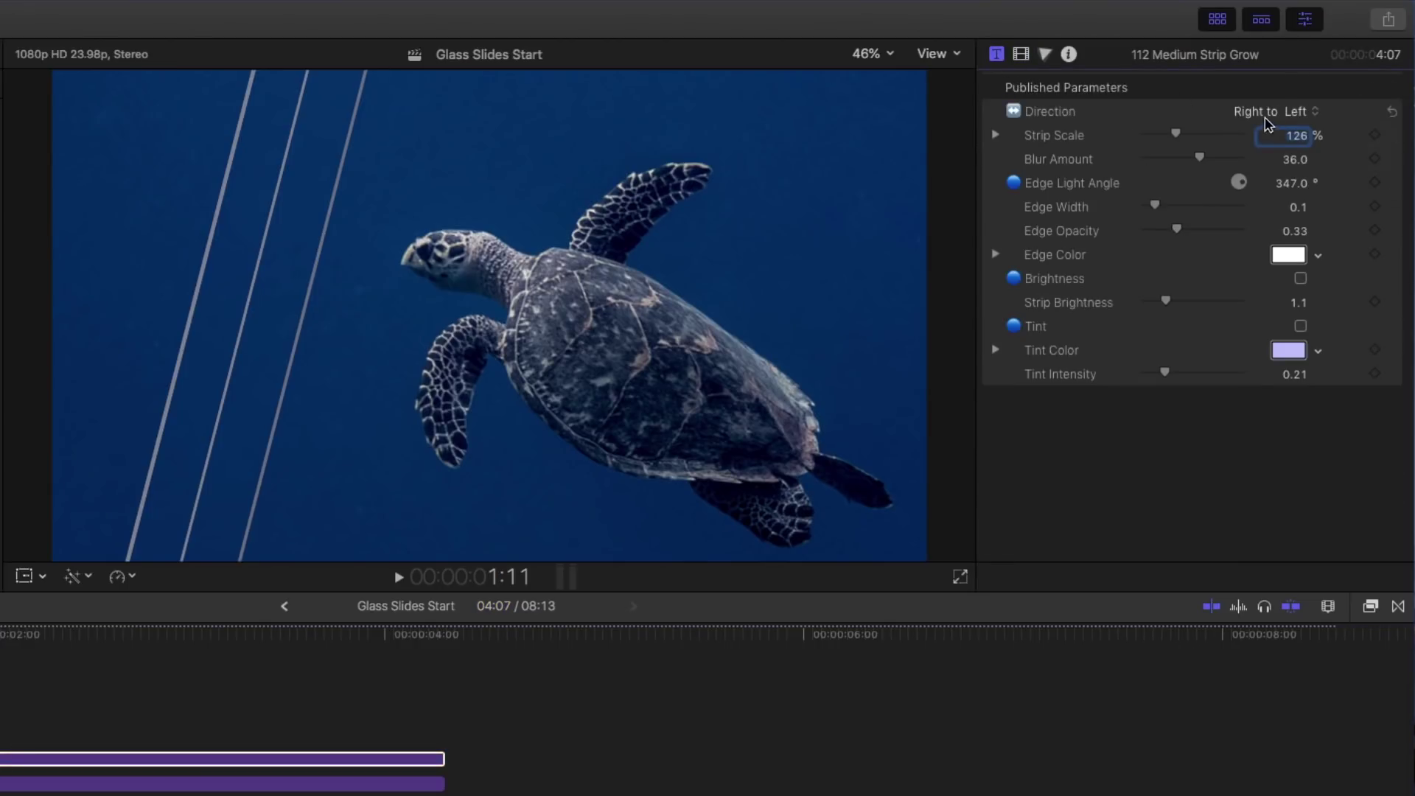
left_click(1297, 116)
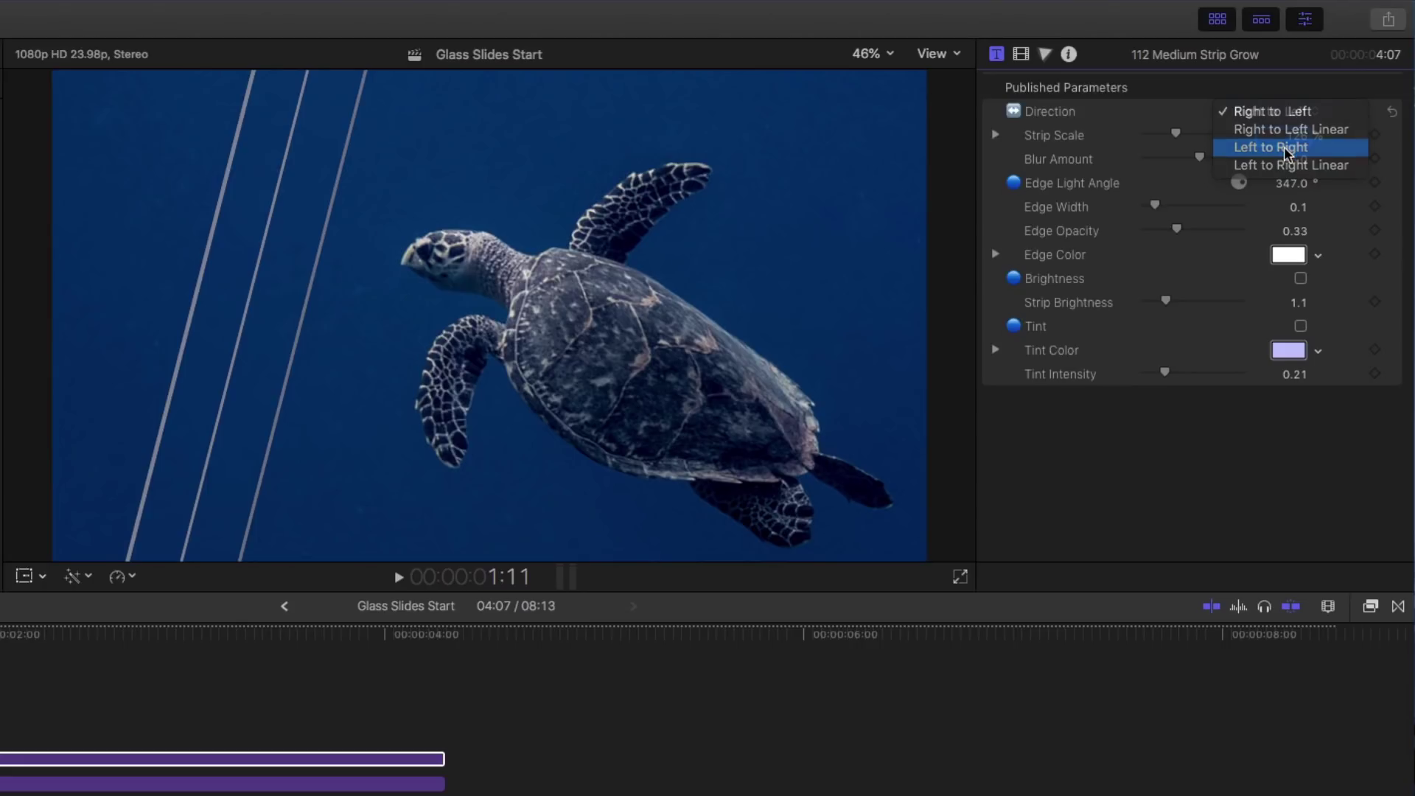
left_click(1288, 149)
key("space")
Replay the title animation and the sequence from the start to check the new direction
key("super+shift+a")
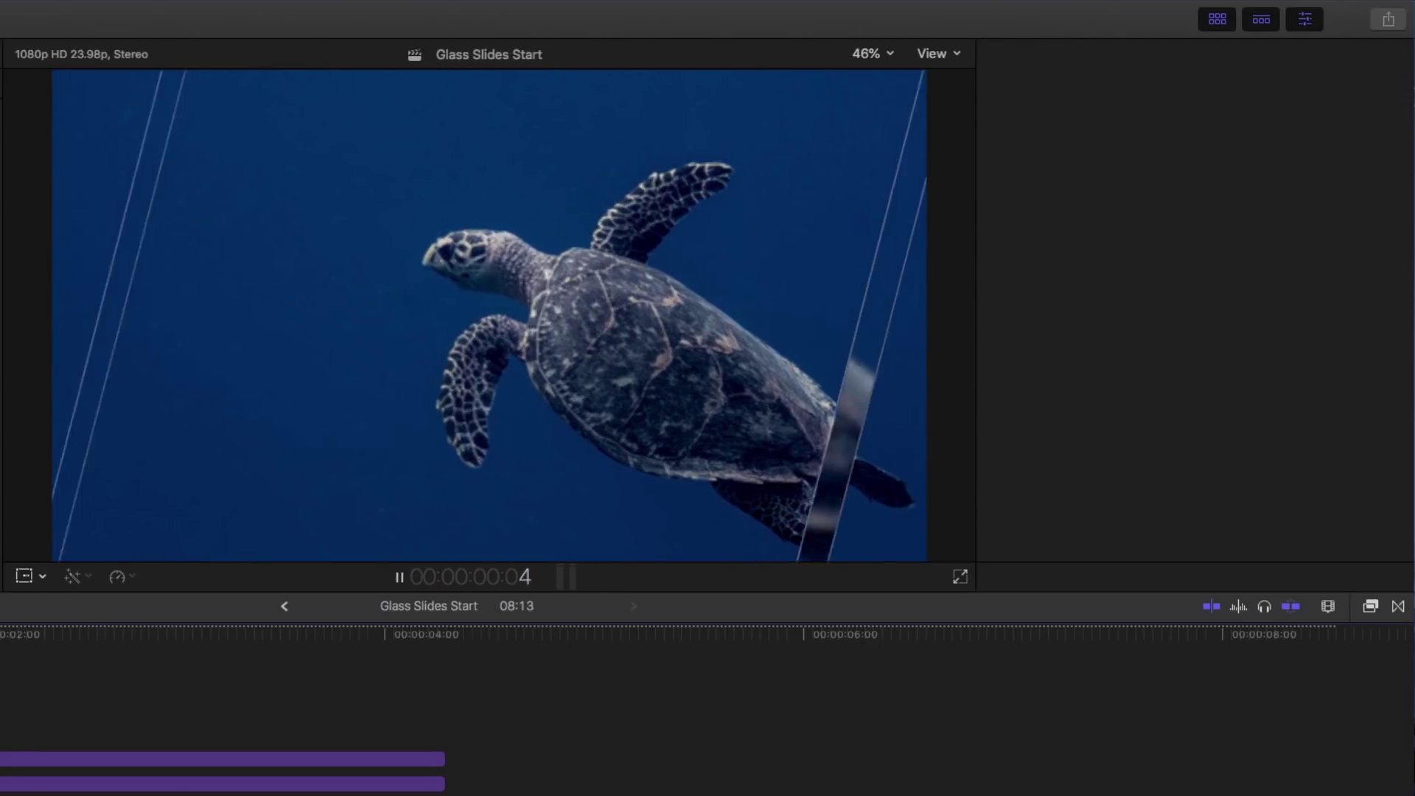
key("space")
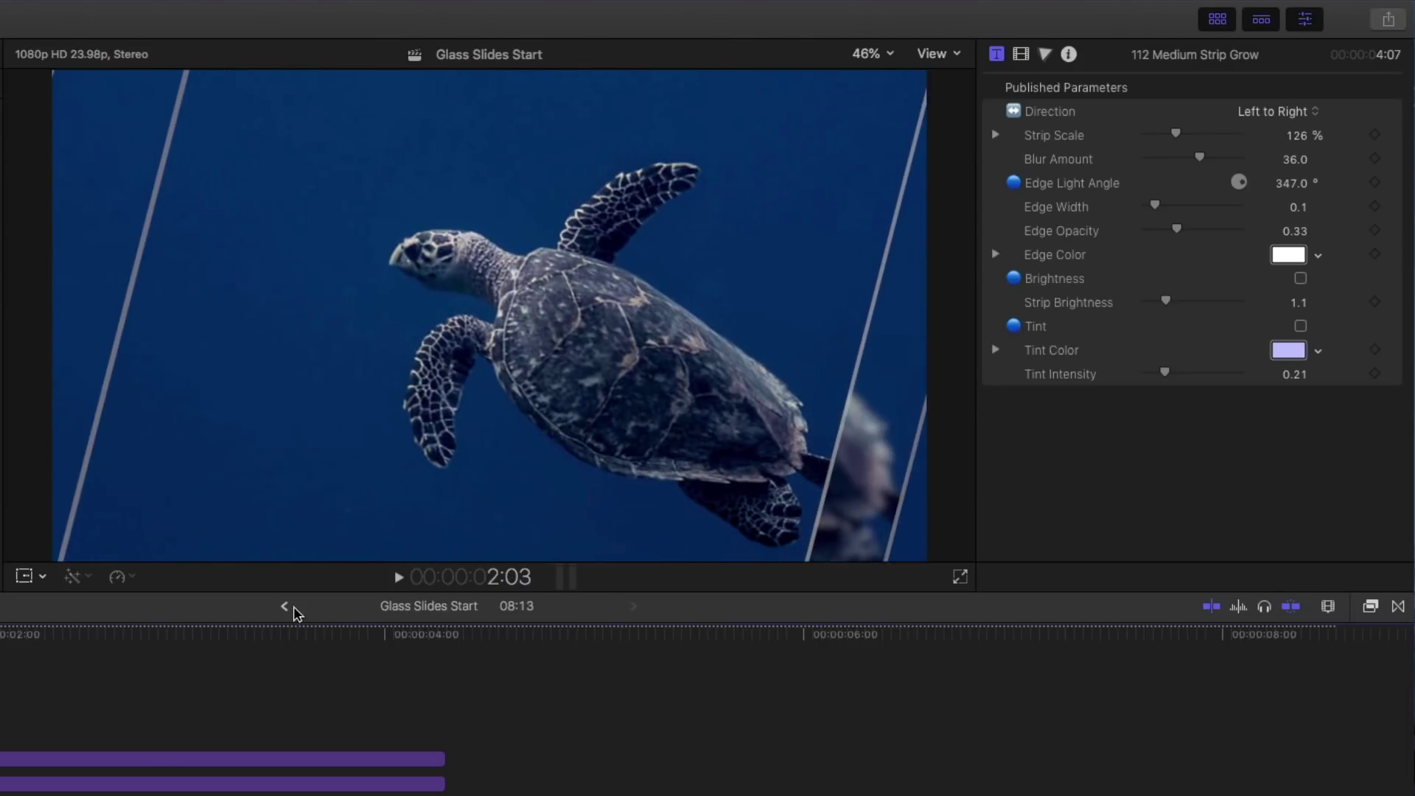
key("space")
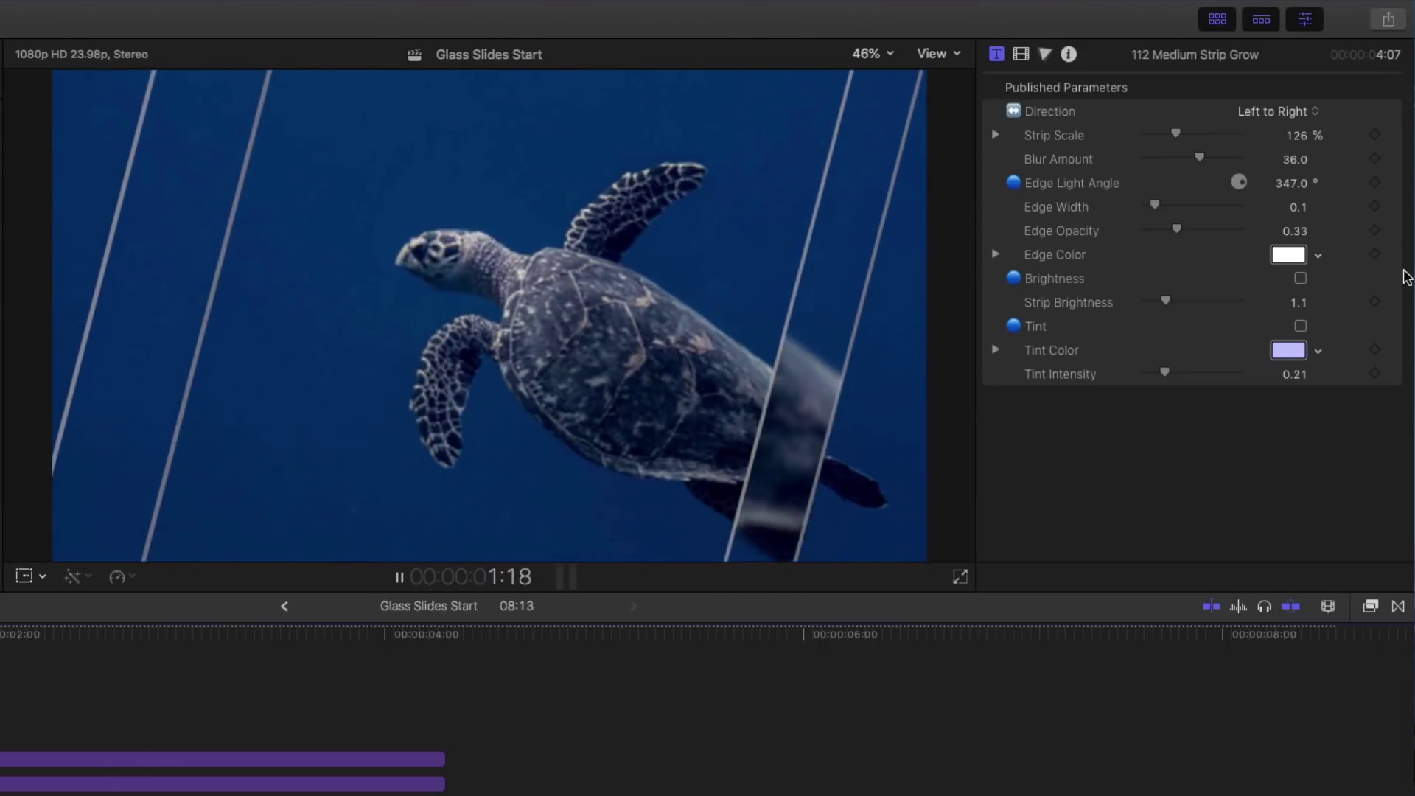
key("space")
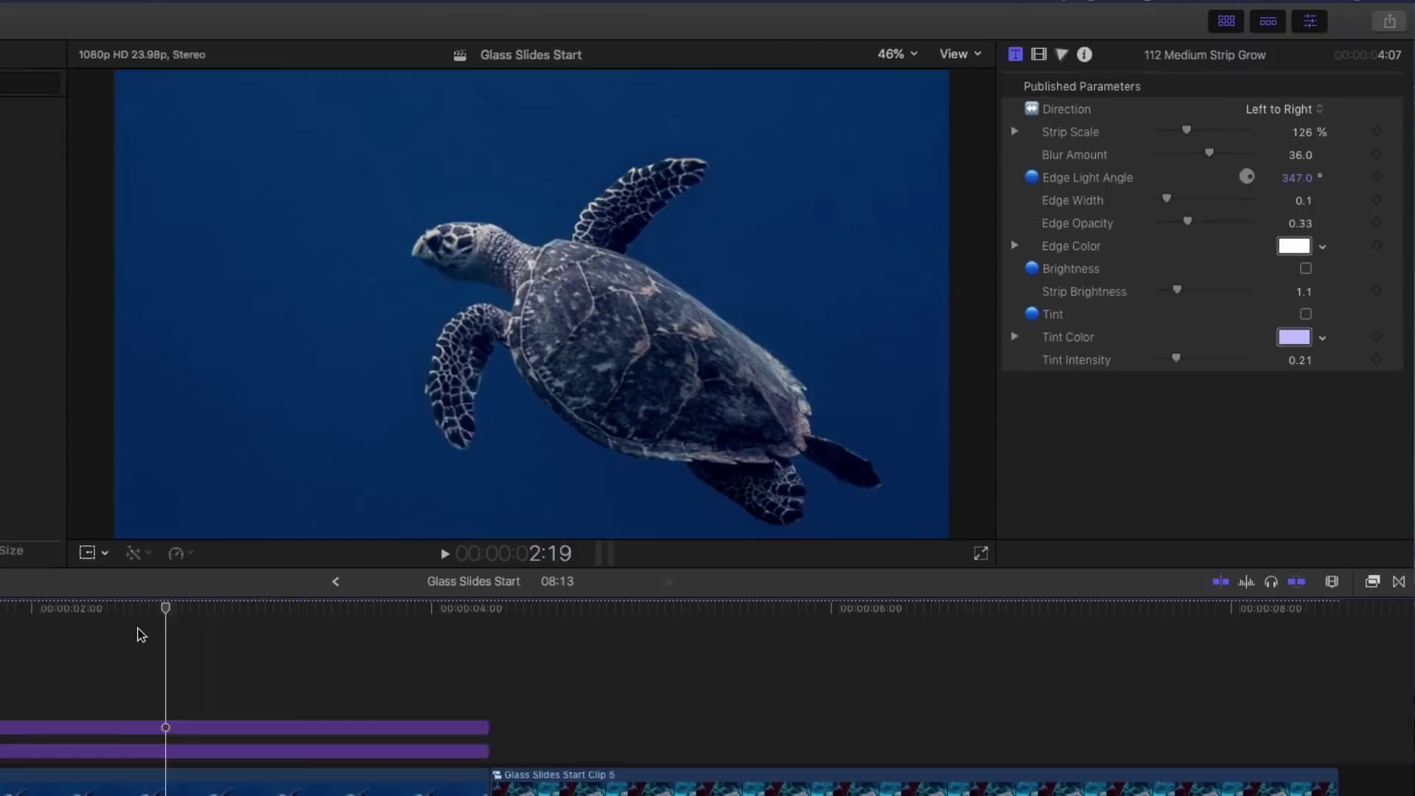
key("Home")
key("space")
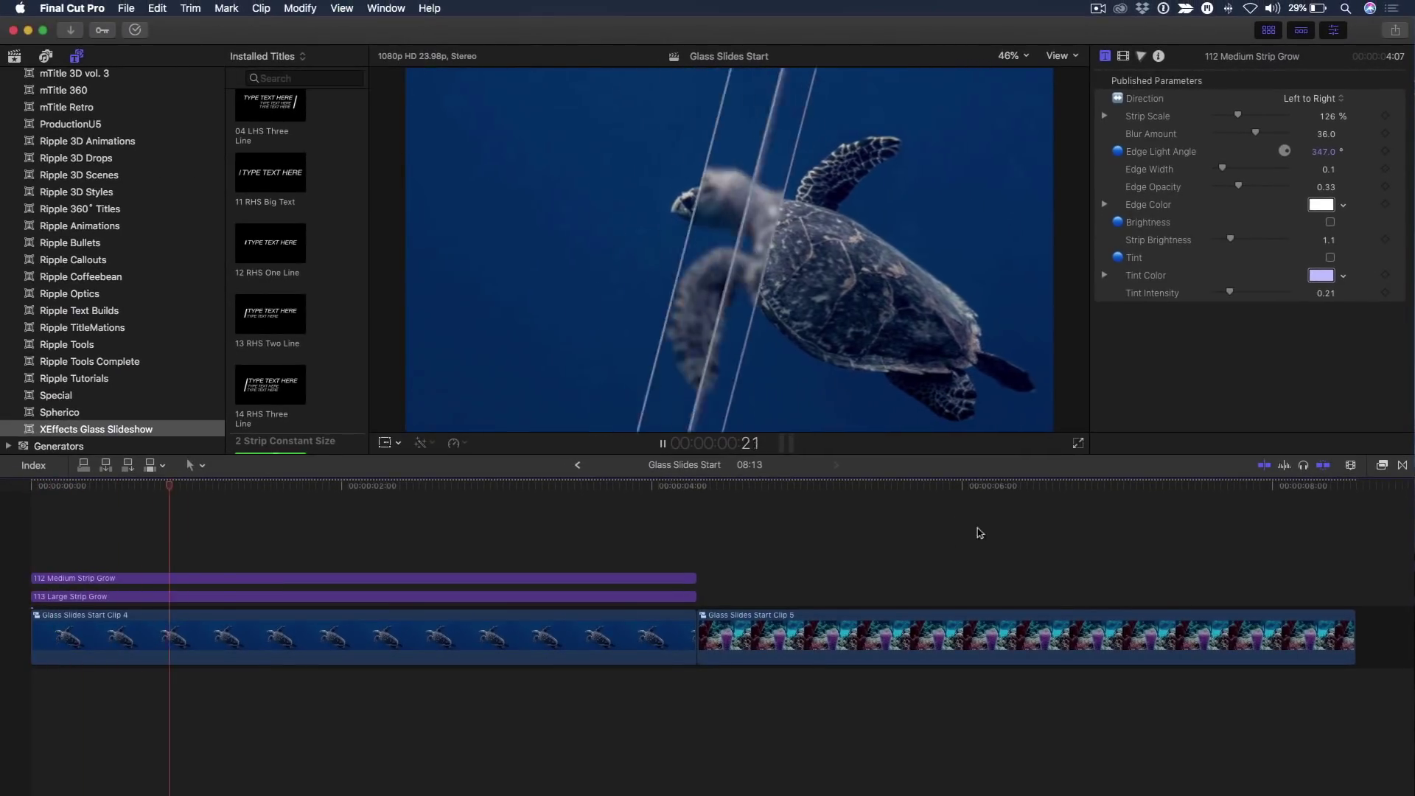
key("space")
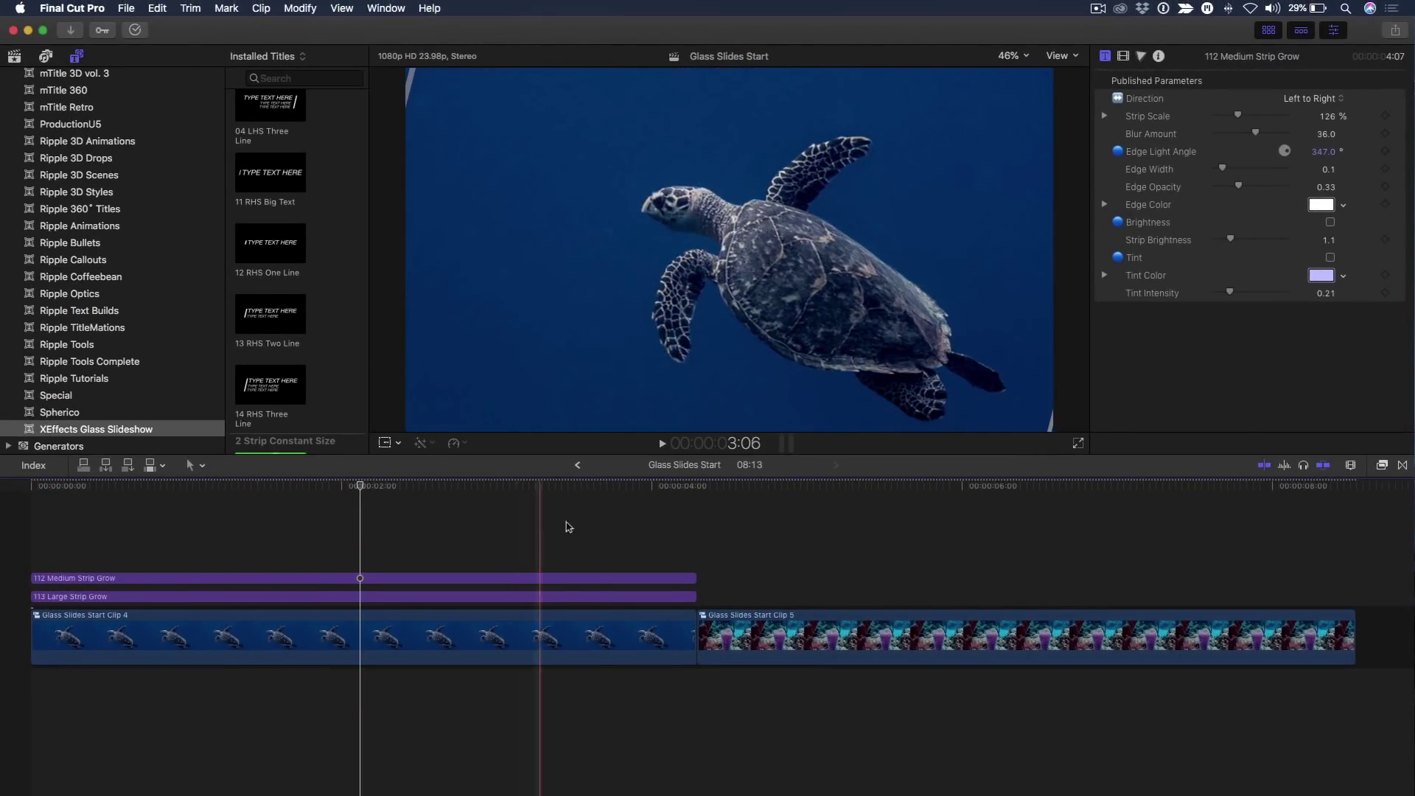
Copy both strip titles and bring the playhead to the start of the coral clip
key("s")
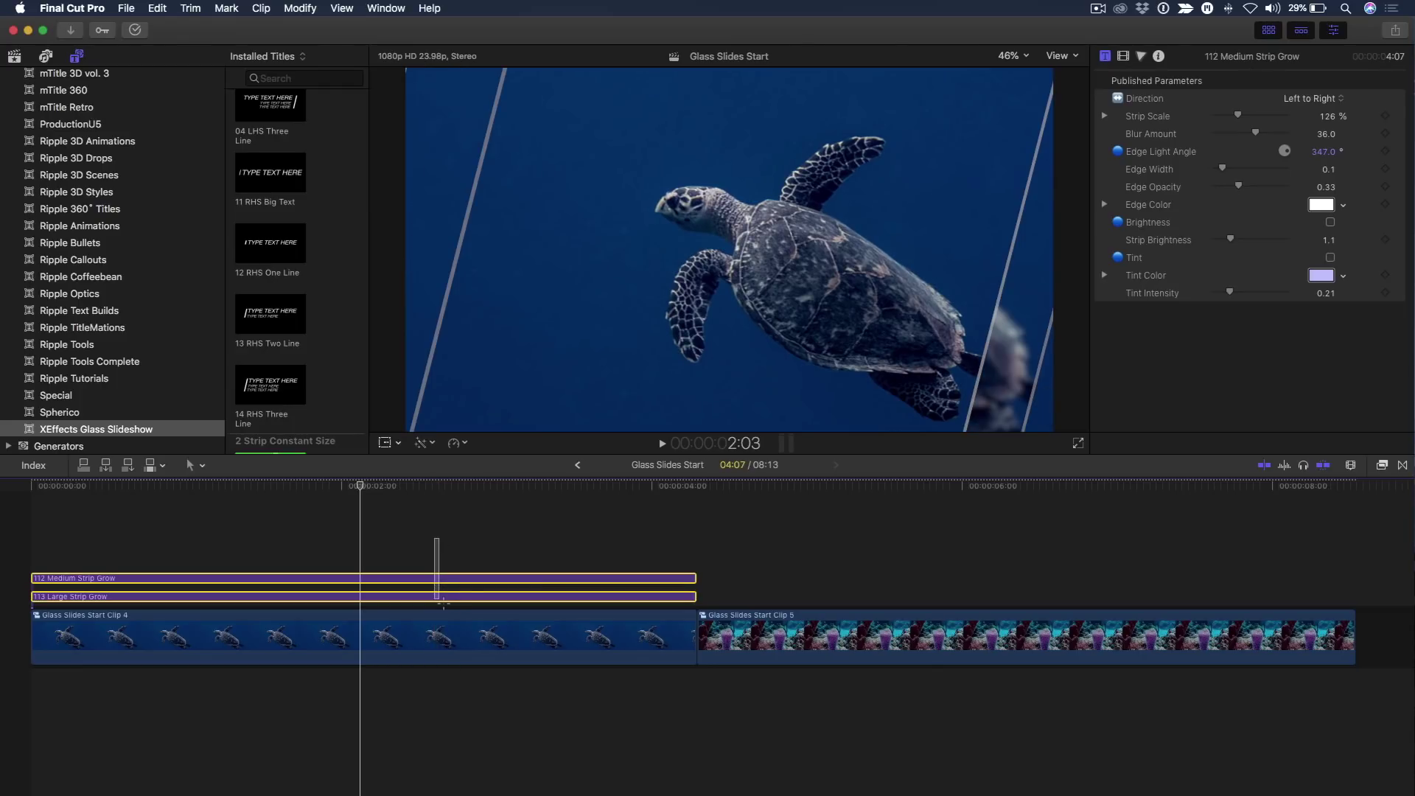
key("alt+super+s")
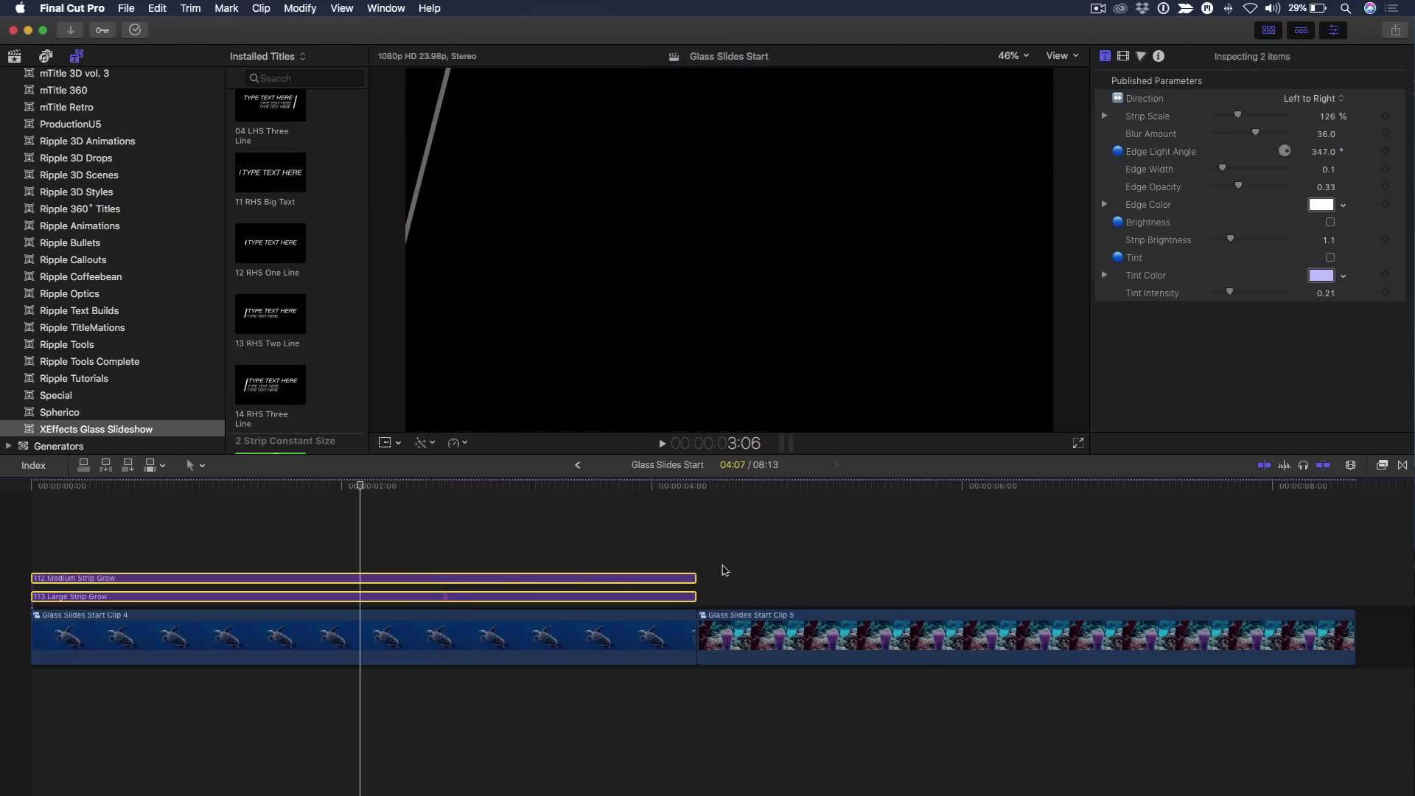
left_click(790, 550)
left_click(689, 542)
key("Right")
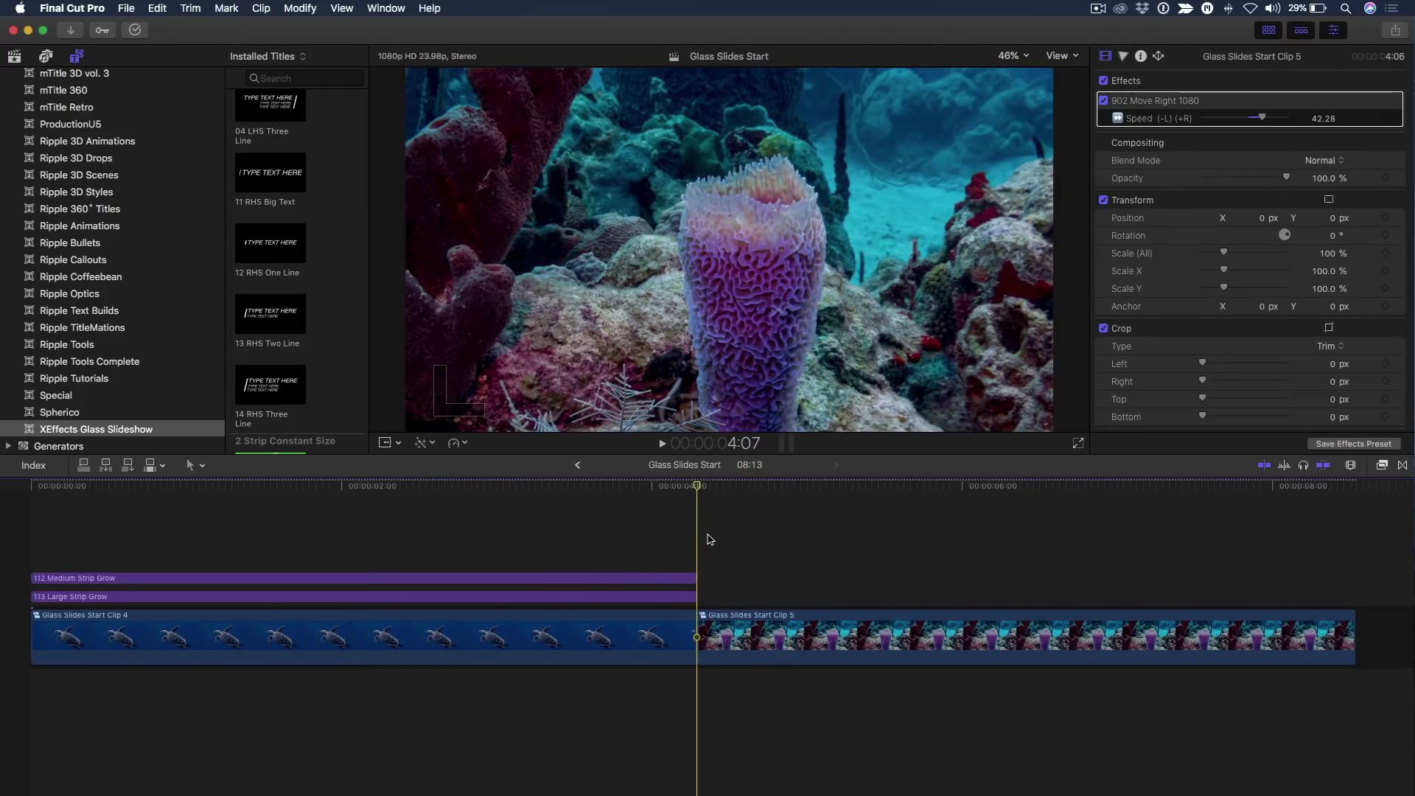
Paste both strip titles over the coral clip and select the copied medium and large titles
key("super+v")
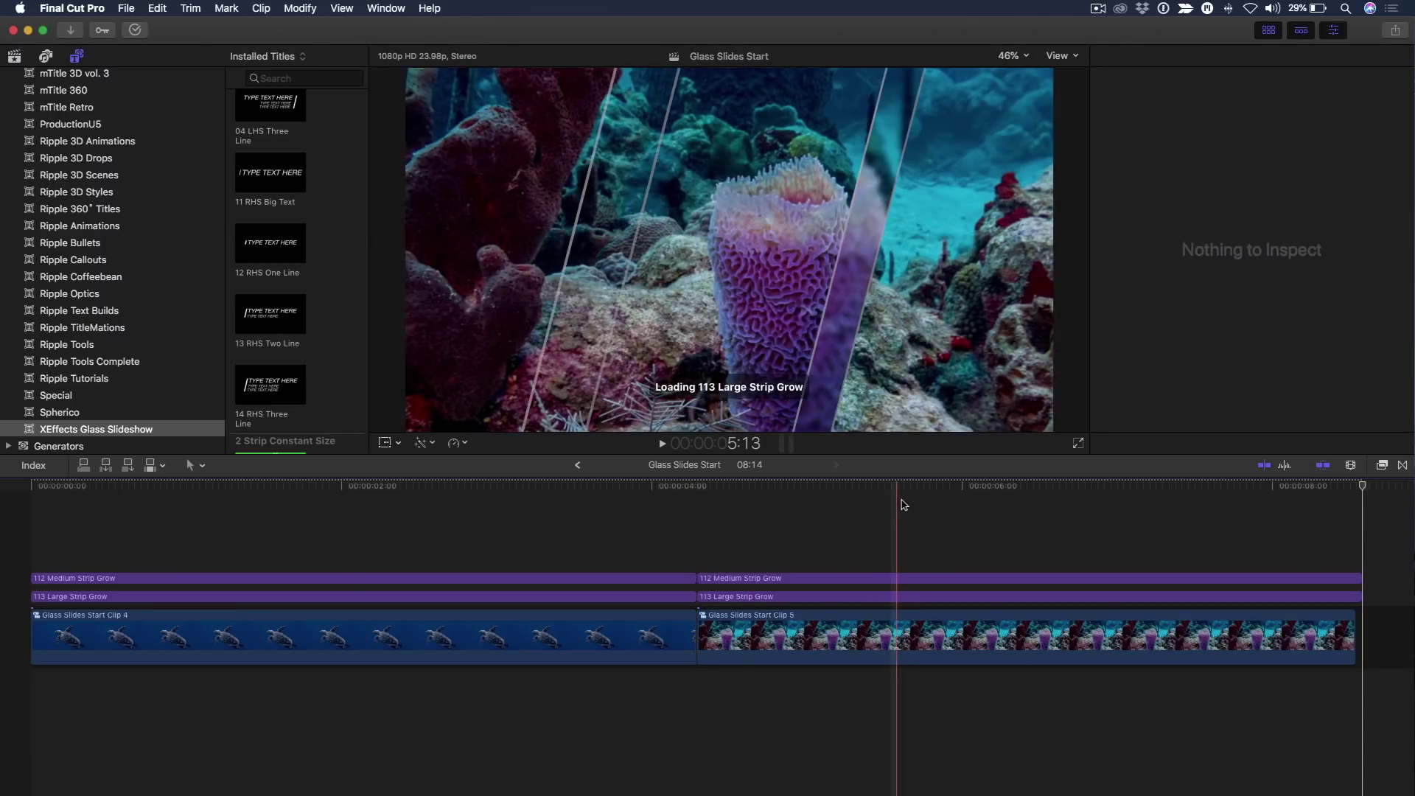
left_click_drag(846, 486, 860, 489)
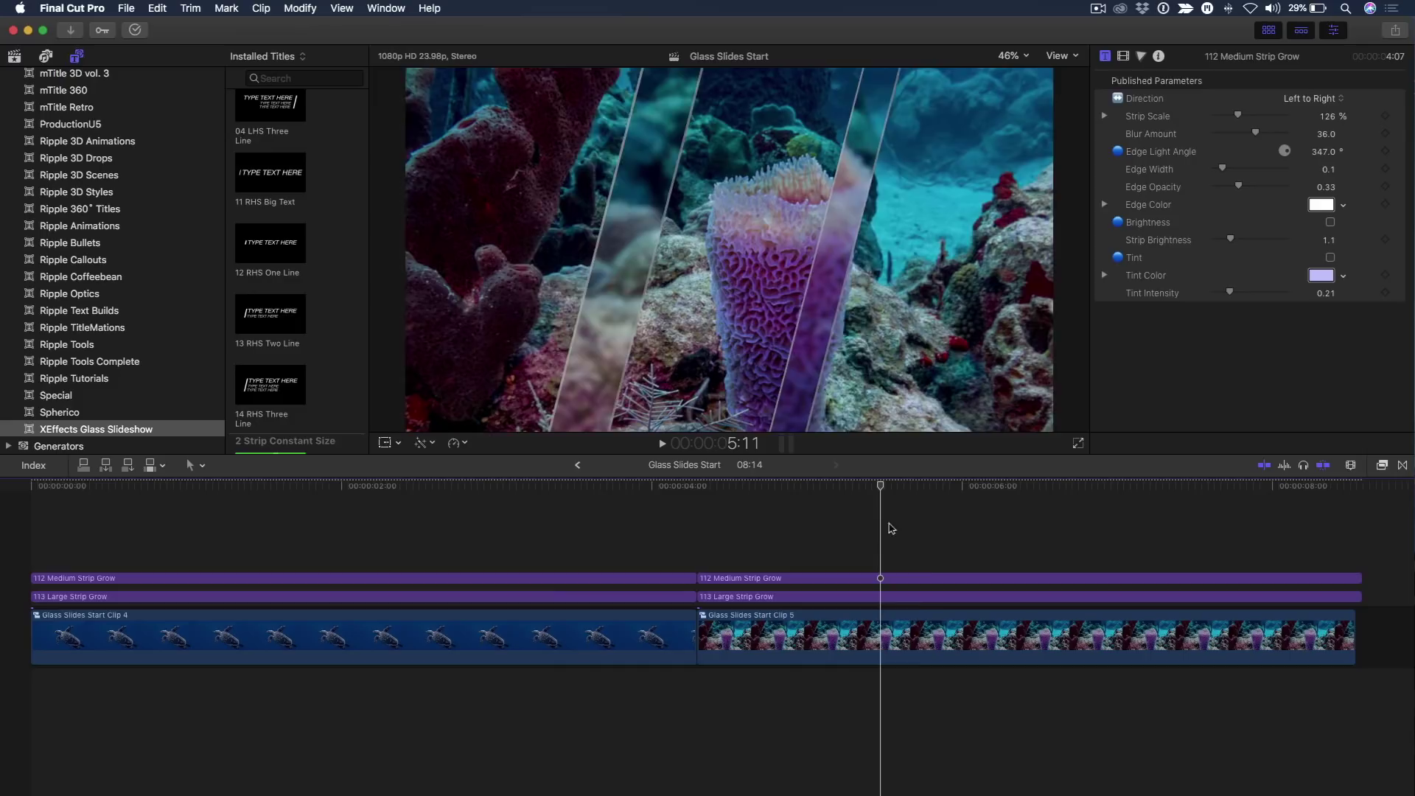
left_click(880, 578)
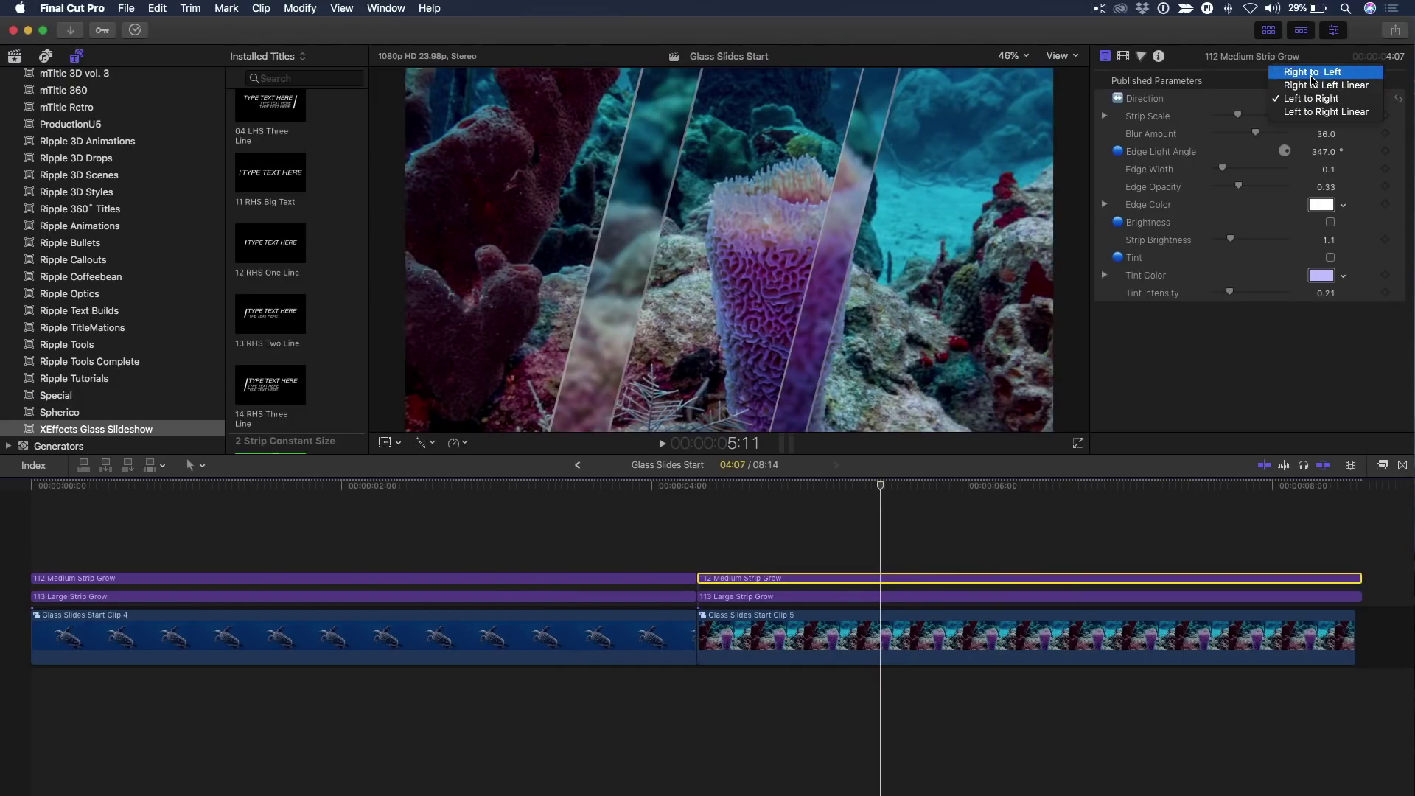
left_click(866, 597)
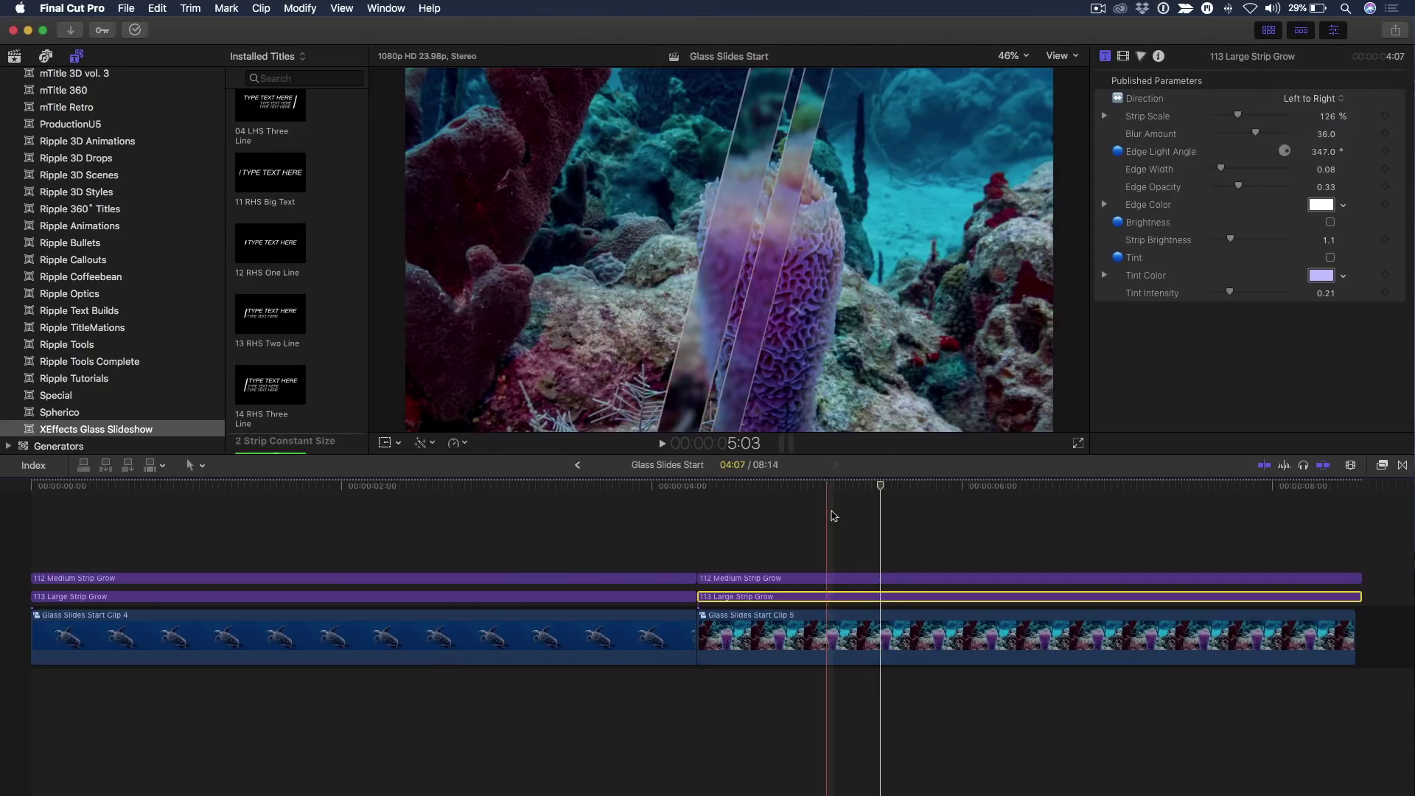
Play back from the turtle clip to compare the strip directions
left_click_drag(832, 517, 330, 495)
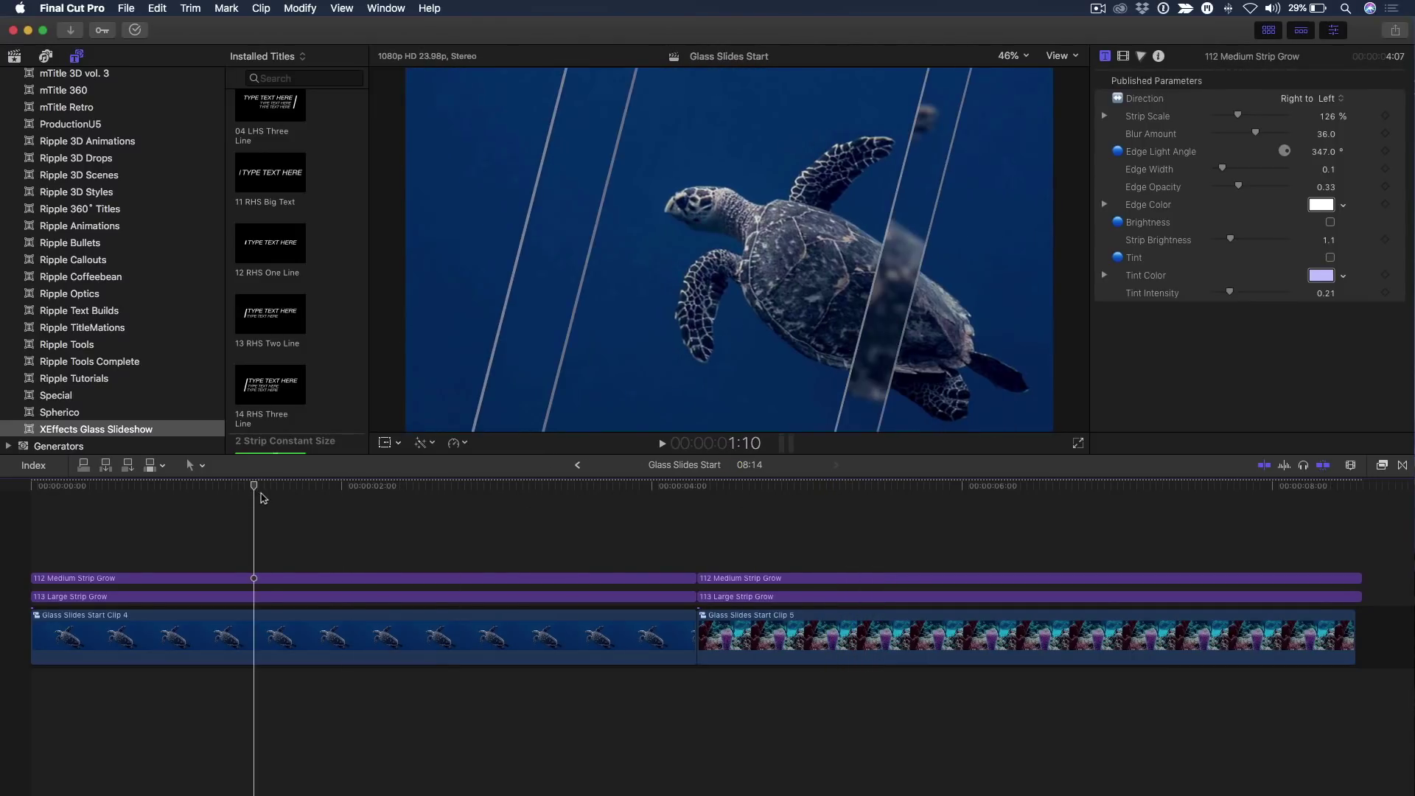
key("space")
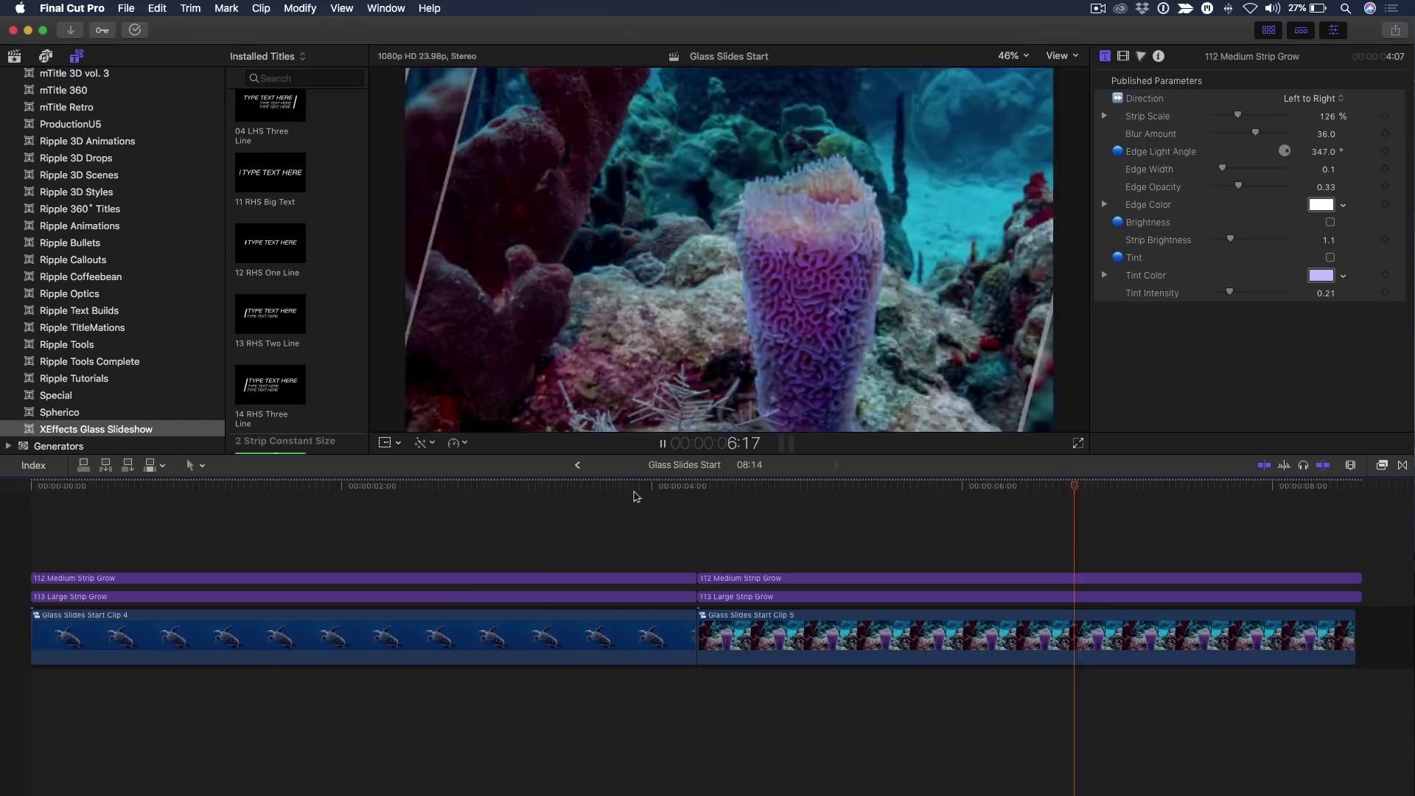
key("space")
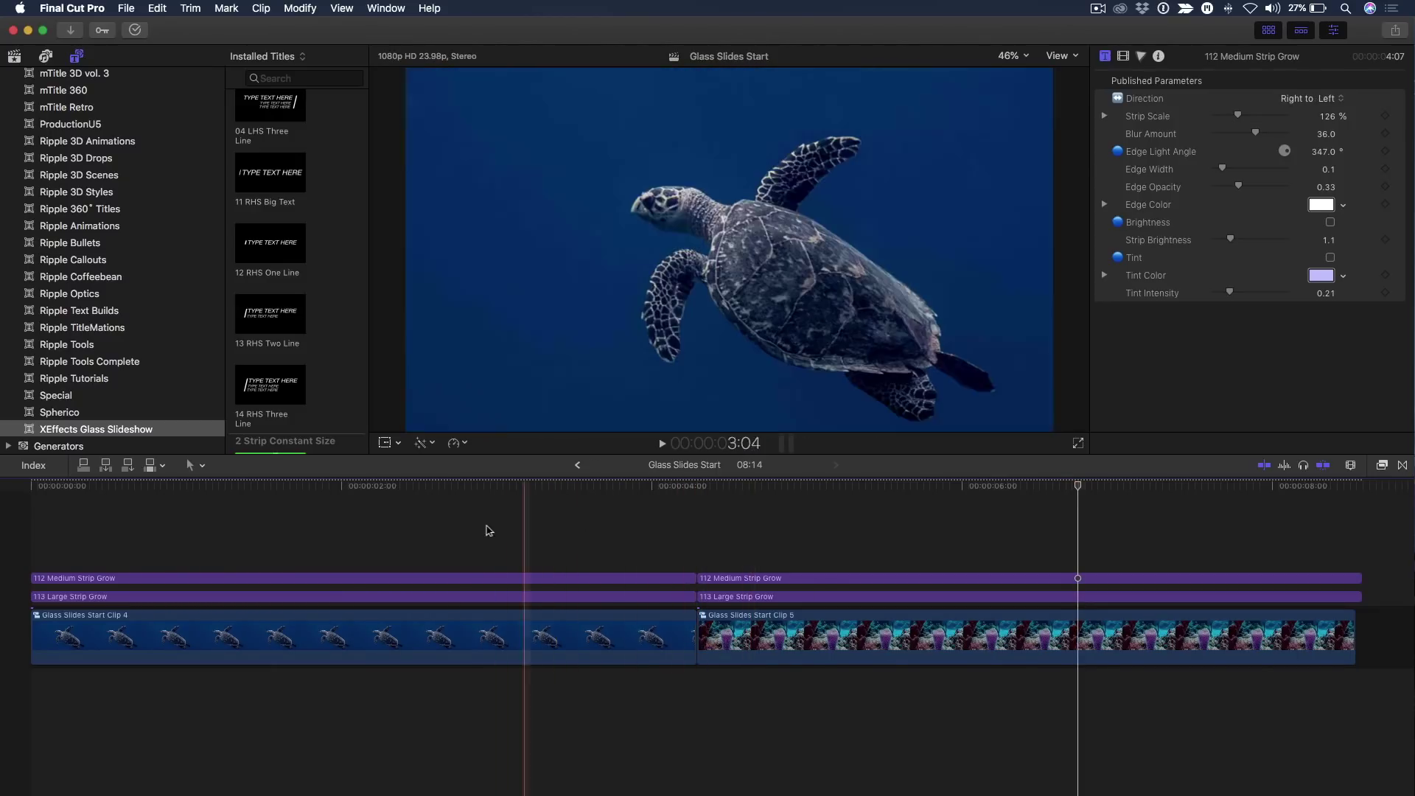
Combine the turtle clip and the coral clip, each with its two titles, into compound clips
left_click_drag(485, 515, 470, 685)
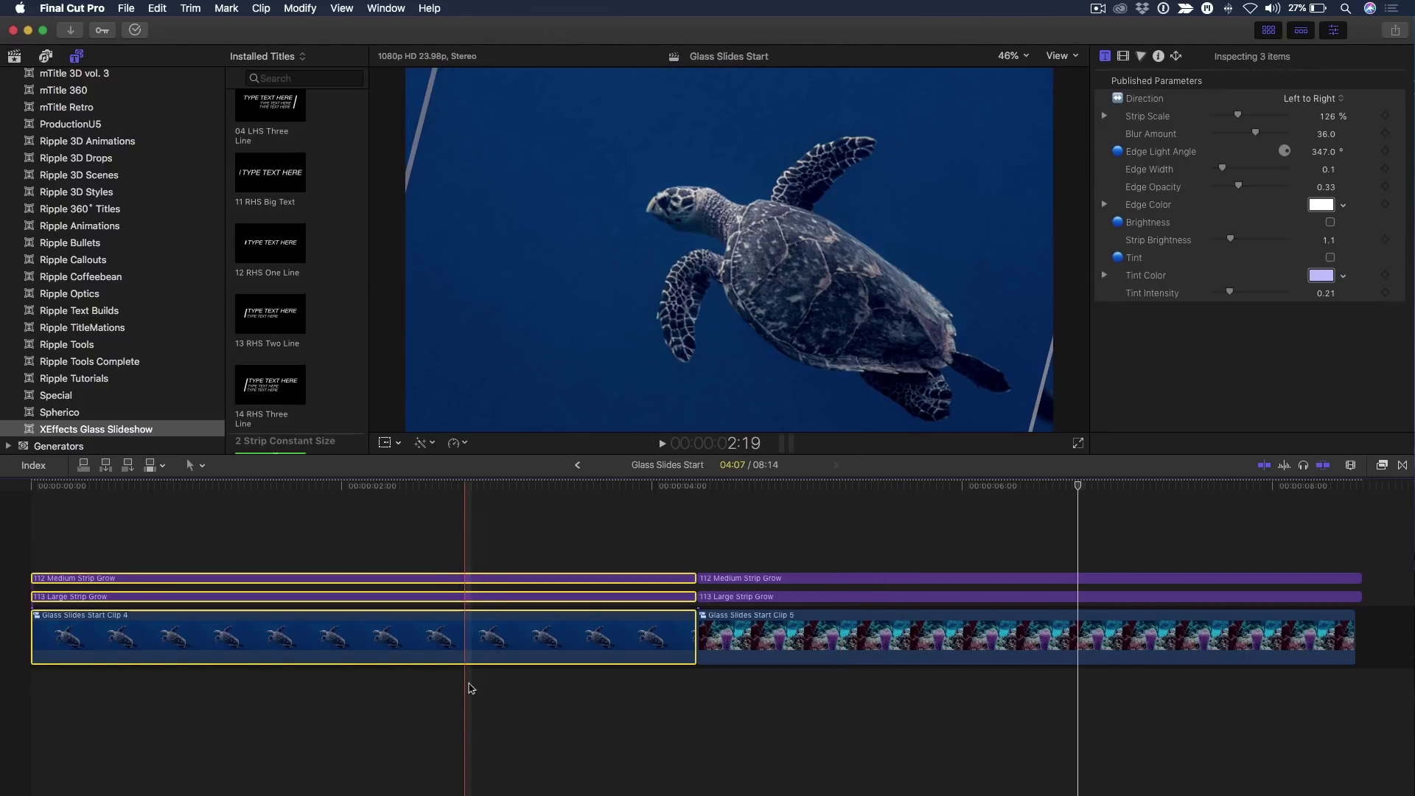
key("alt+g")
key("Return")
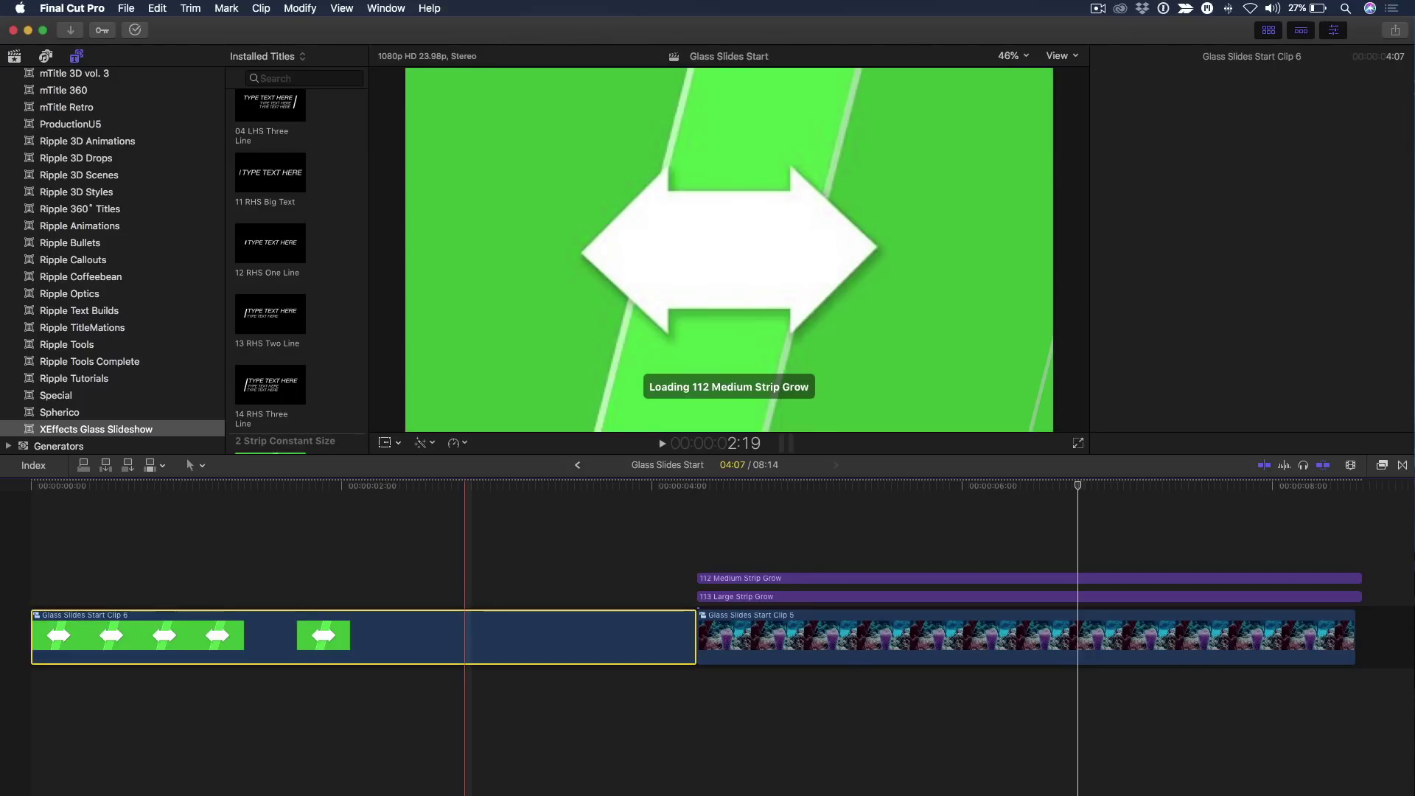
left_click_drag(812, 562, 822, 653)
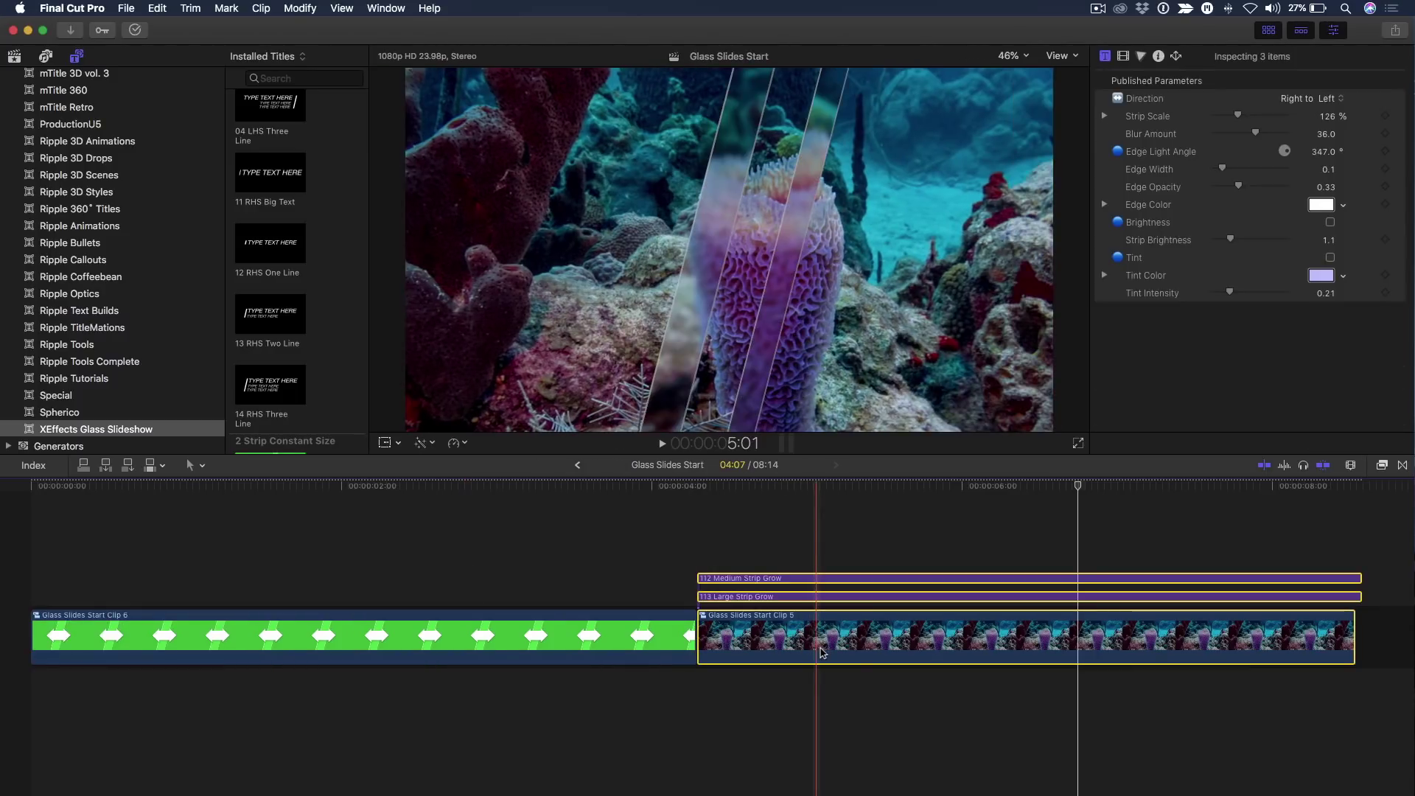
key("alt+g")
key("Return")
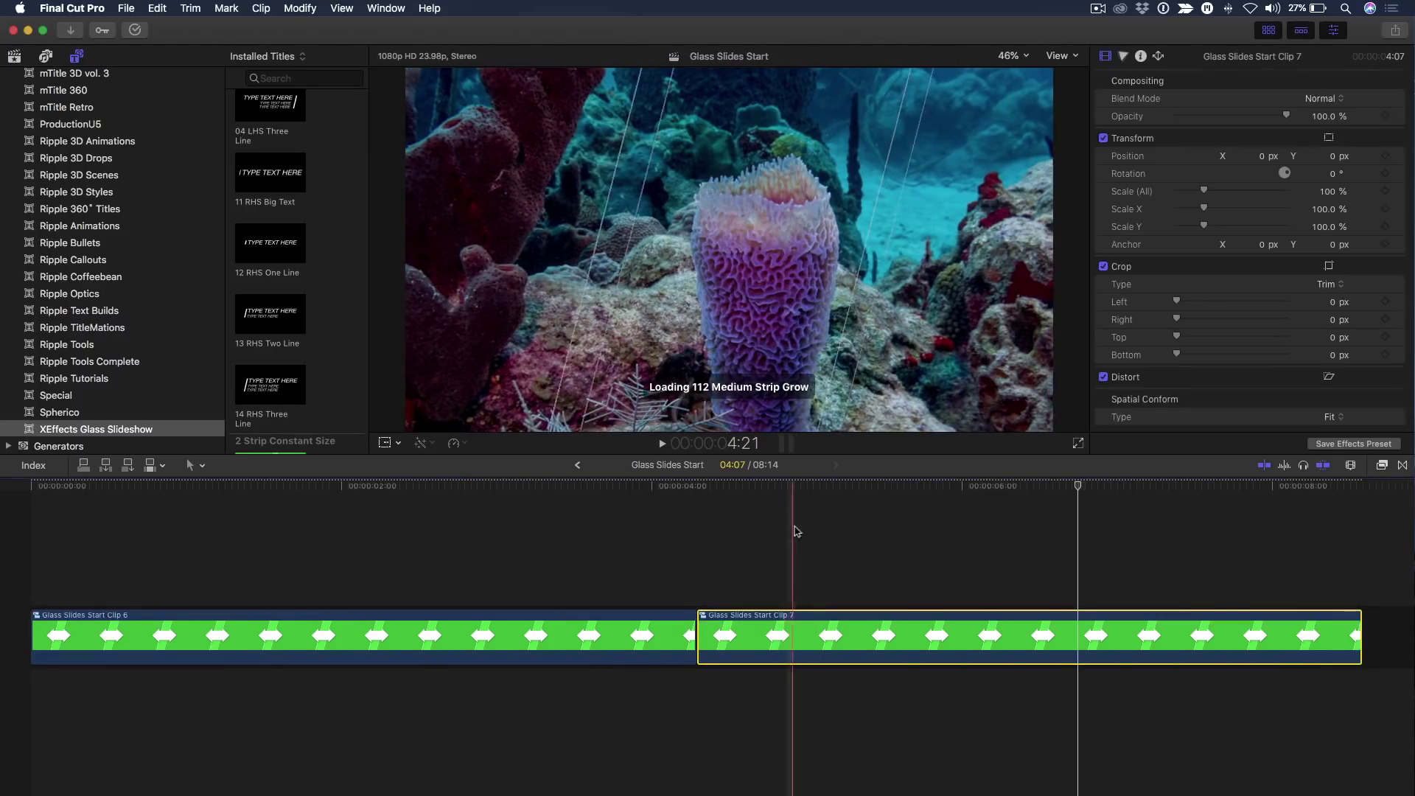
left_click(794, 531)
Delete a marked range across the Clip 6/Clip 7 cut and fit the timeline to view
mouse_move(803, 497)
left_mouse_down()
mouse_move(679, 564)
mouse_move(767, 586)
mouse_move(695, 605)
mouse_move(572, 603)
mouse_move(844, 594)
mouse_move(521, 619)
mouse_move(701, 609)
mouse_move(520, 609)
mouse_move(550, 601)
left_mouse_up()
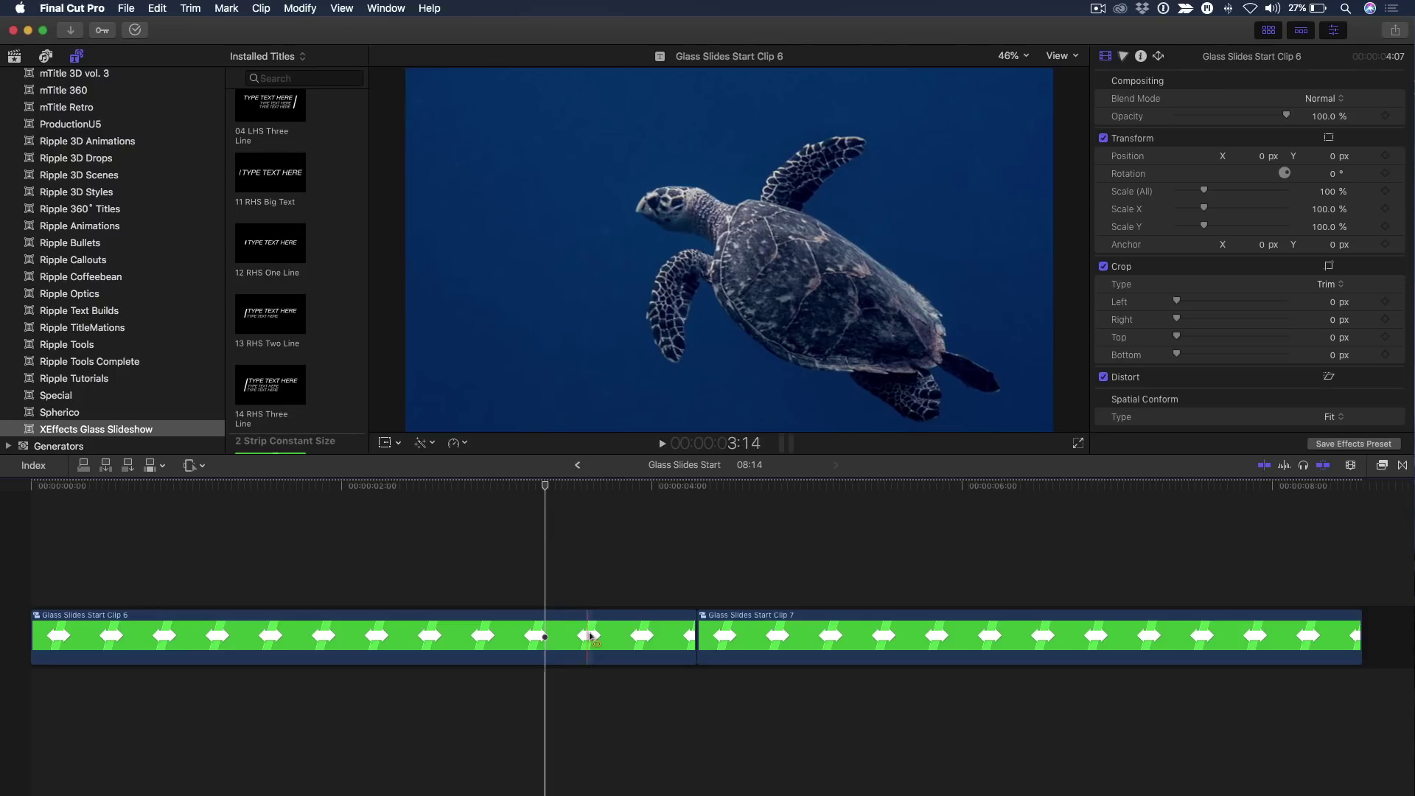
left_click_drag(622, 644, 837, 652)
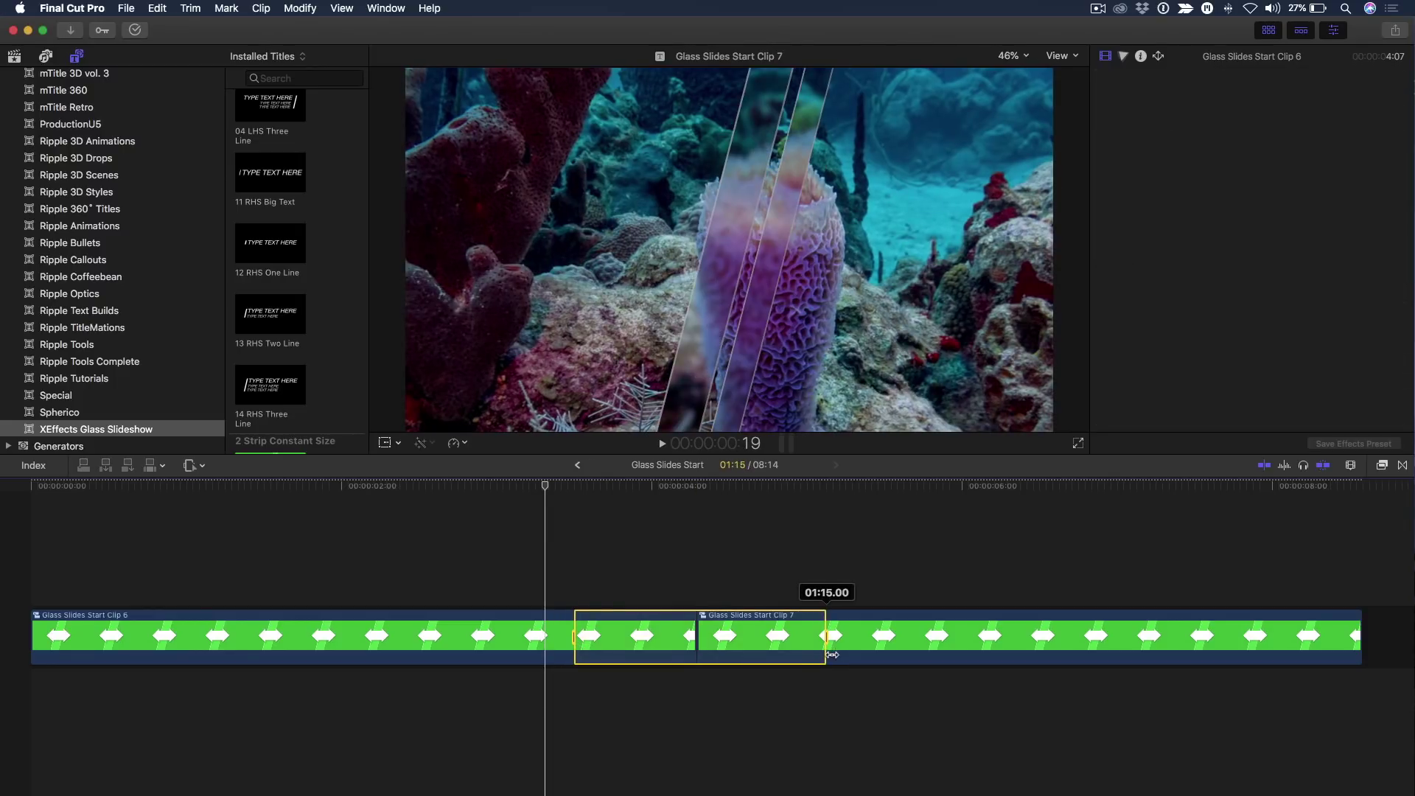
key("Delete")
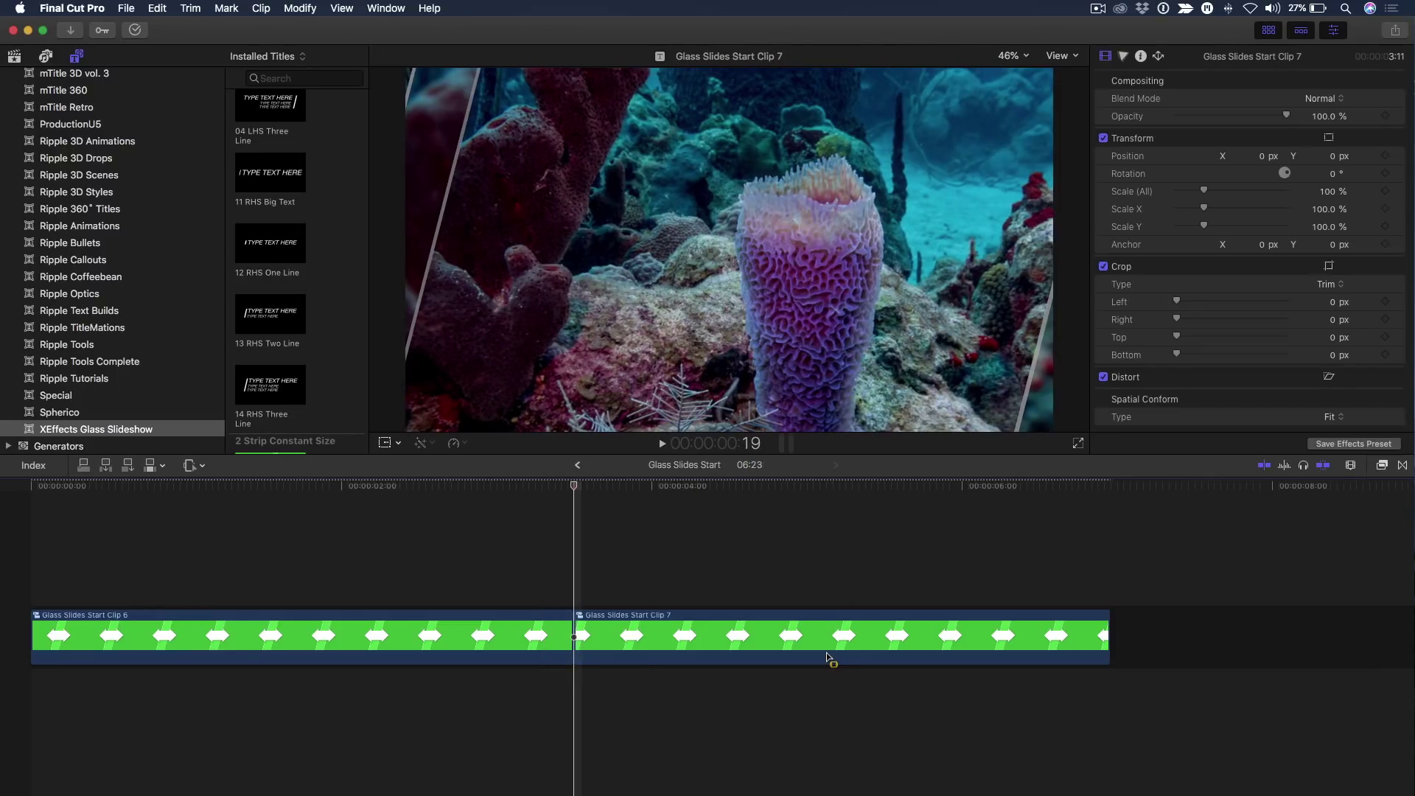
key("shift+z")
left_click(714, 520)
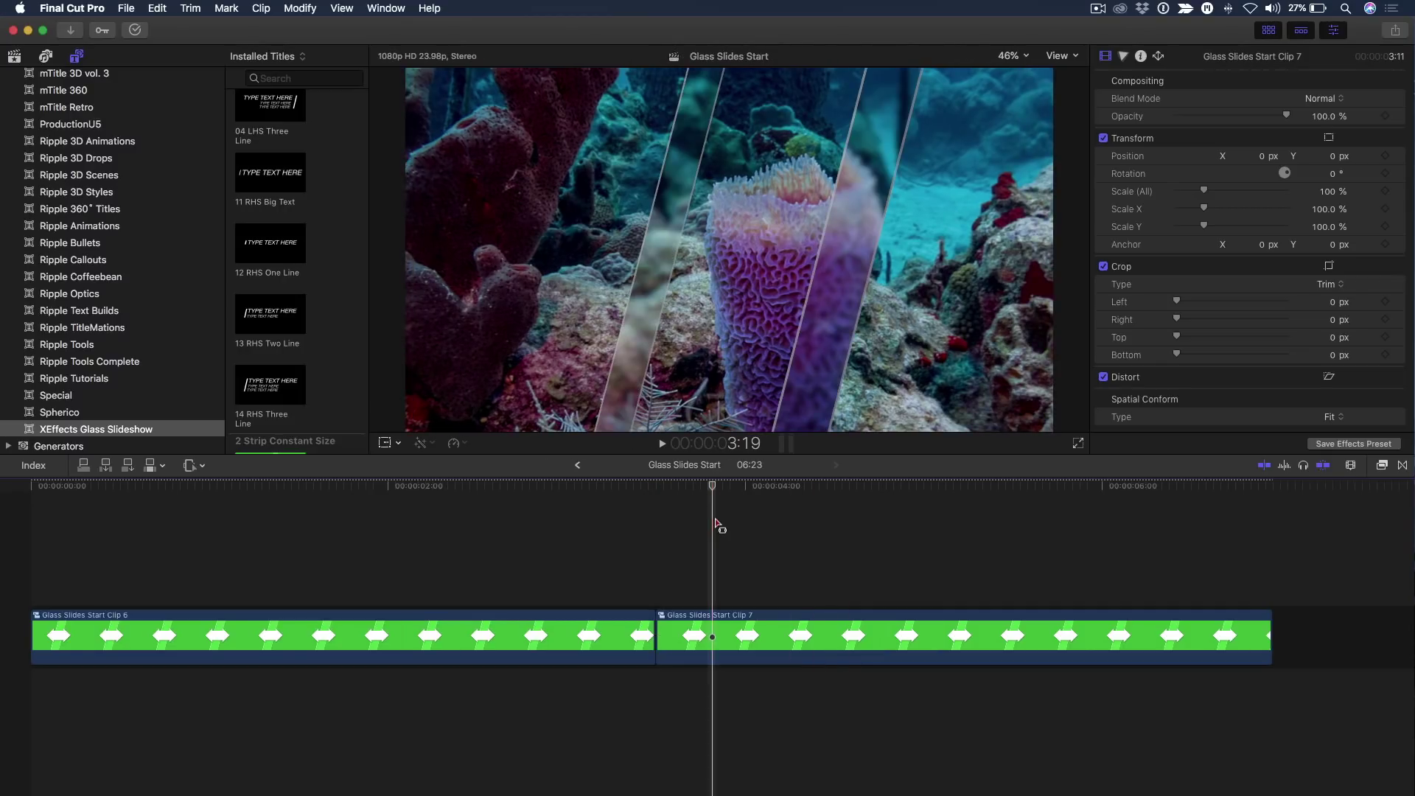
Add the 504 X Large Strip transition between Clip 6 and Clip 7
left_click(1409, 472)
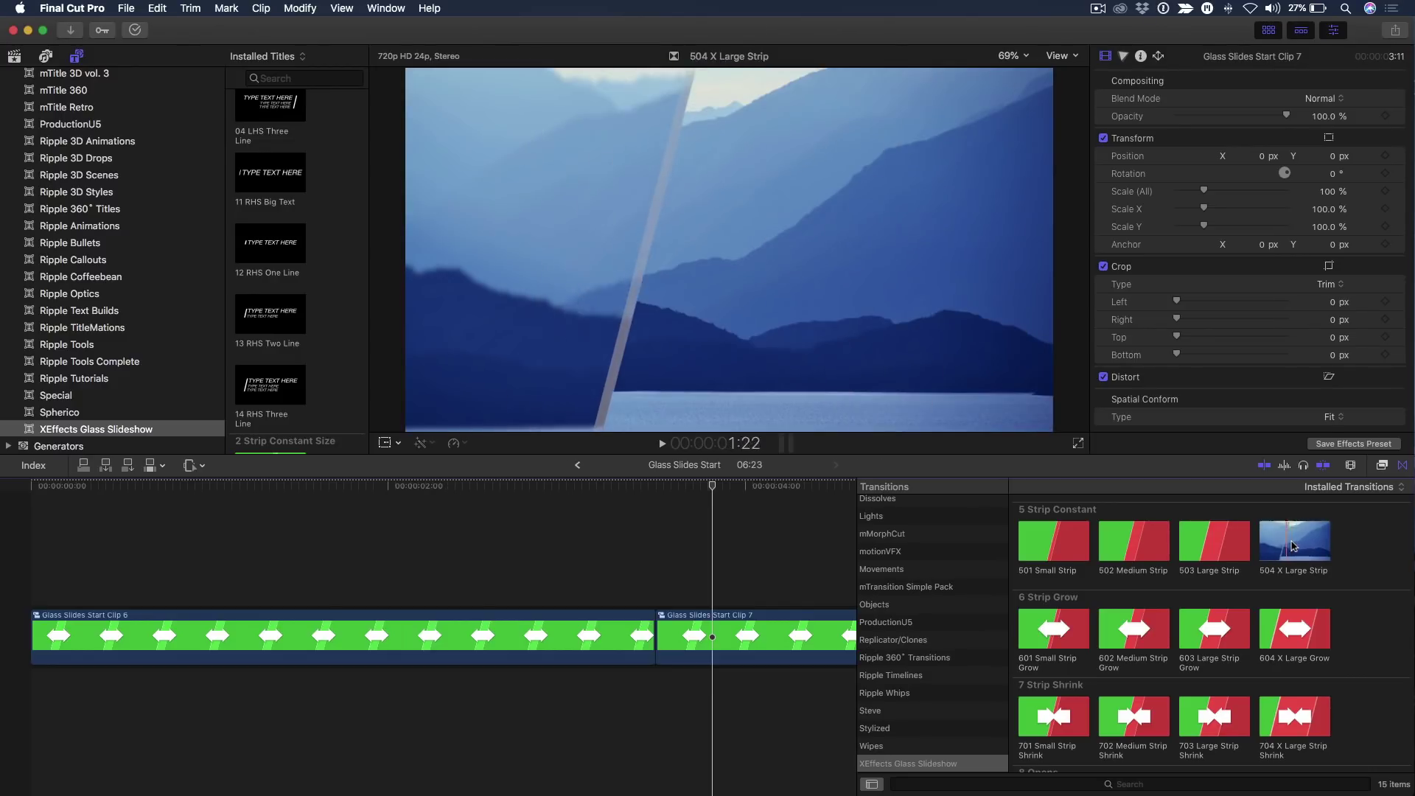
left_click_drag(1280, 548, 632, 631)
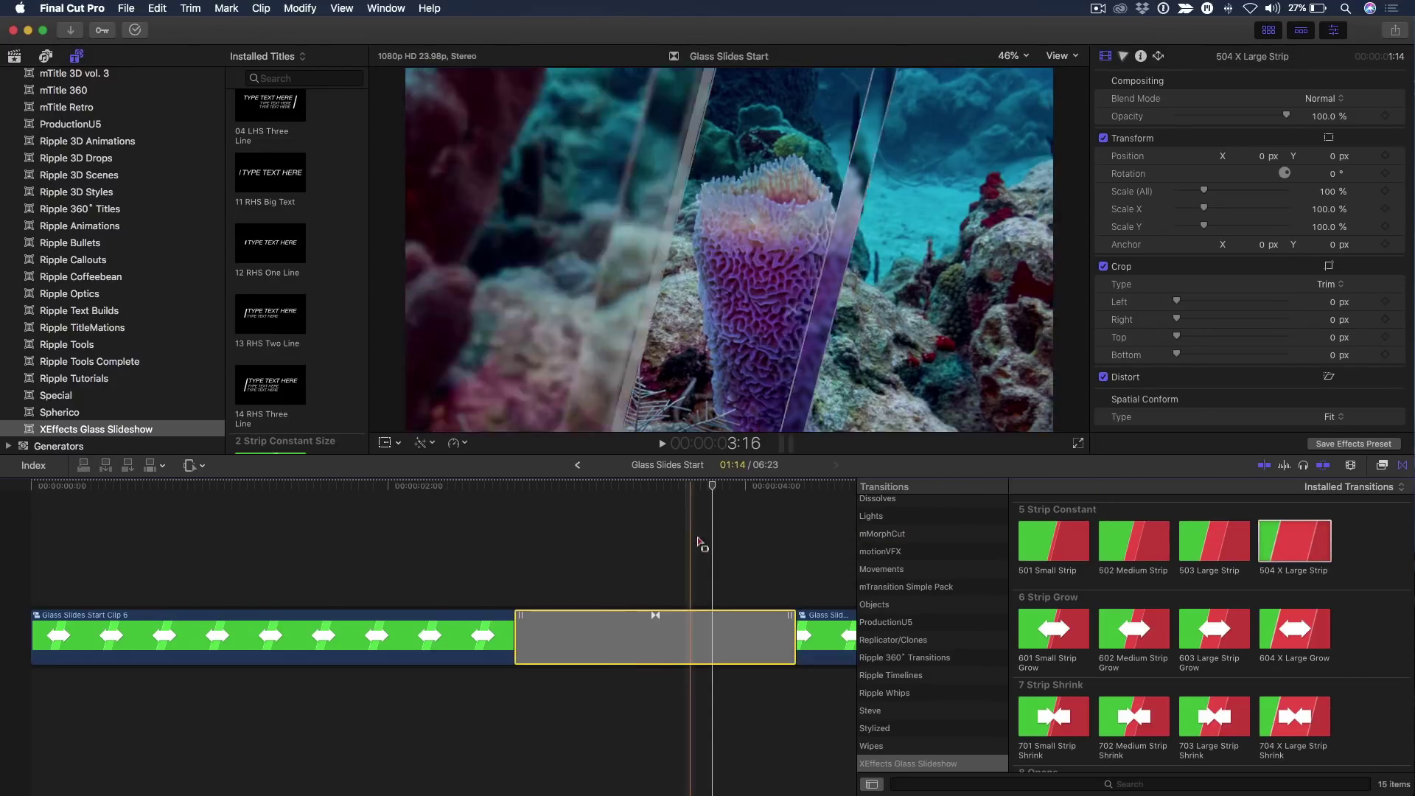
left_click(1381, 470)
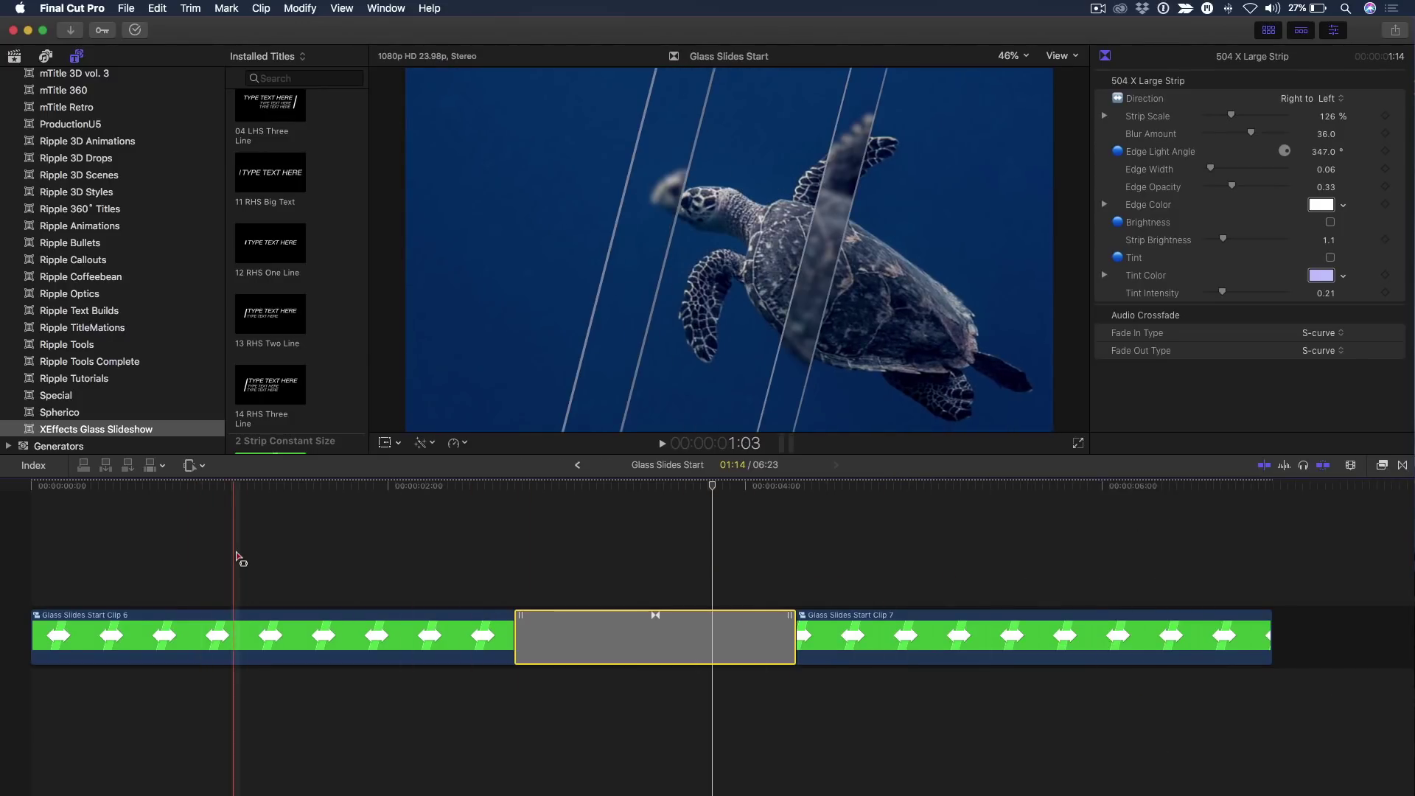
Play and scrub through the new transition to review it
left_click(50, 577)
key("space")
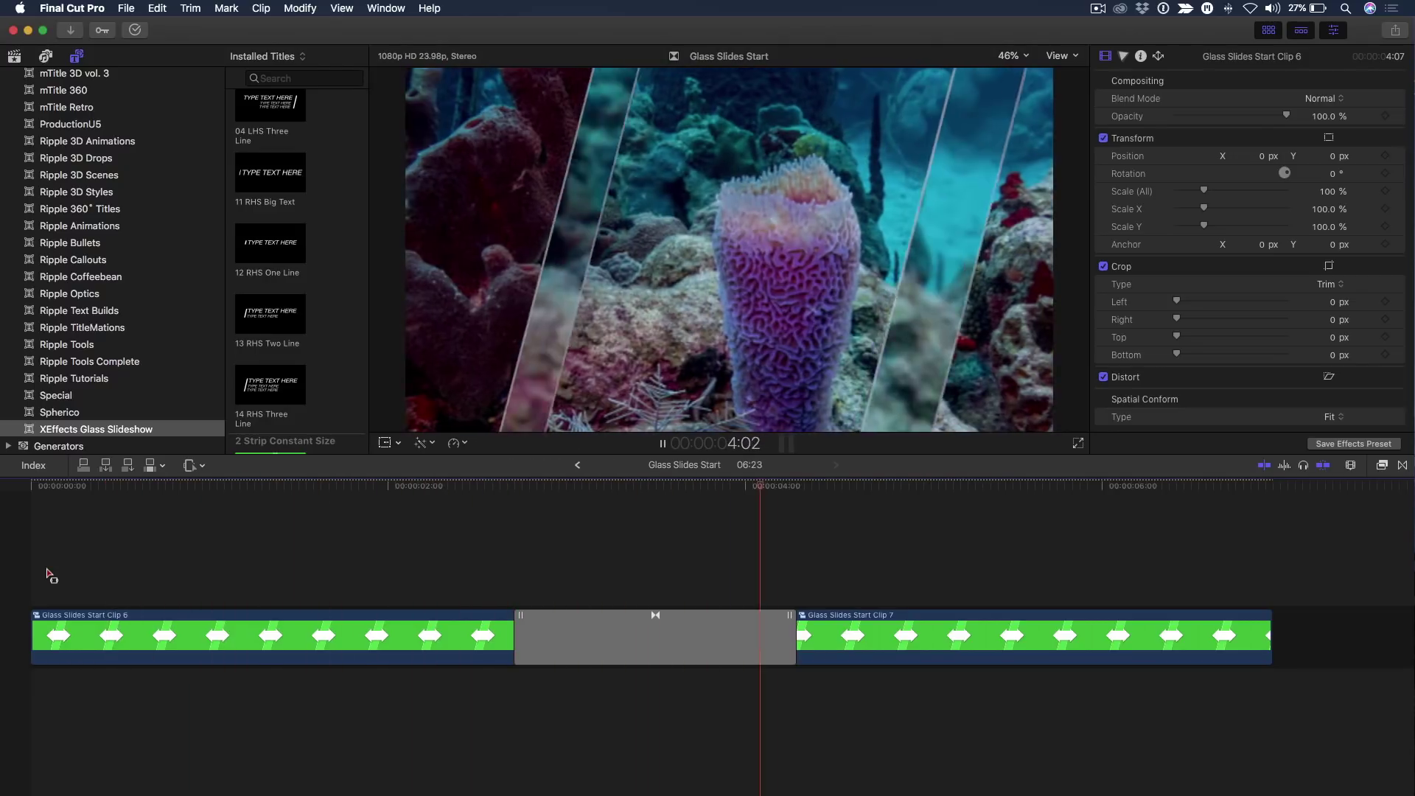
left_click(435, 512)
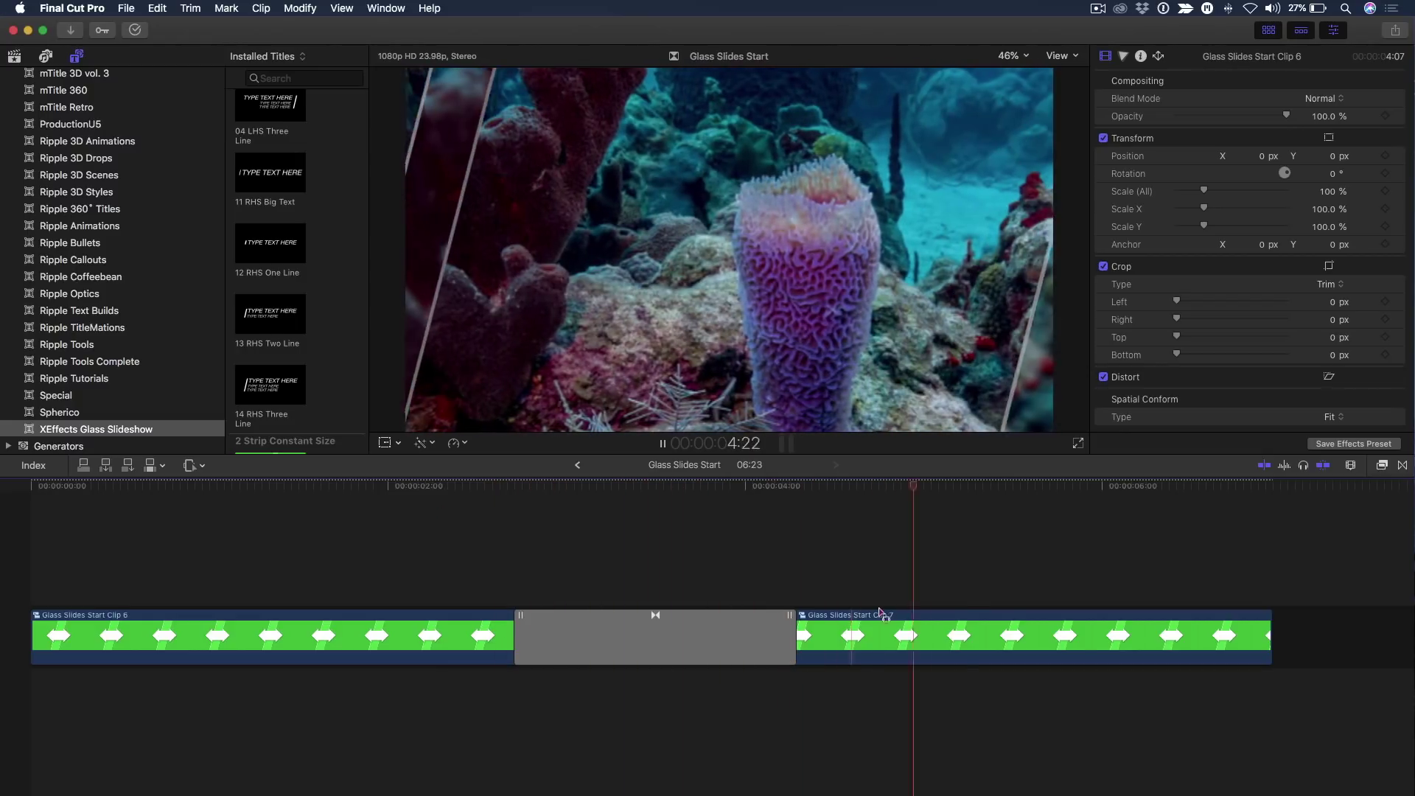
key("space")
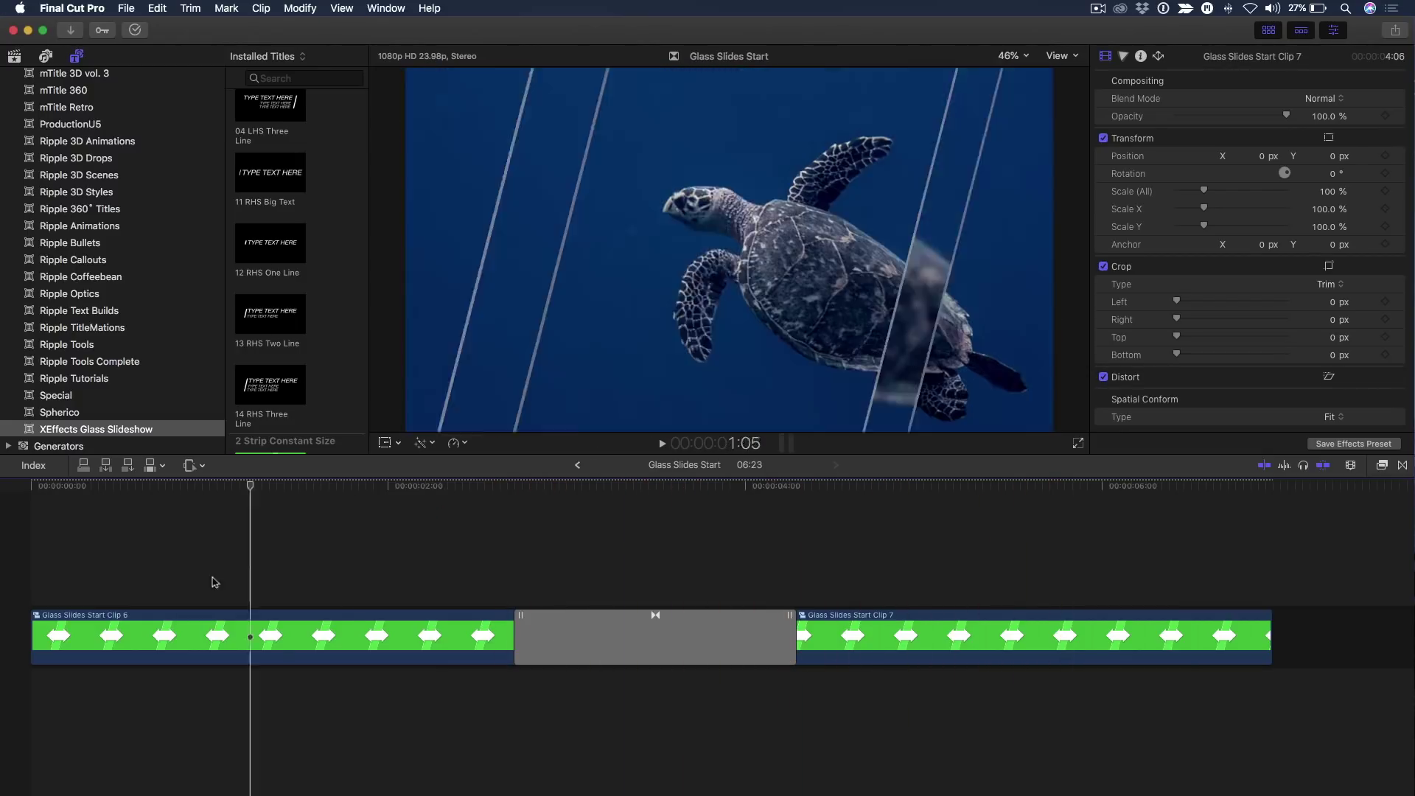
left_click(39, 605)
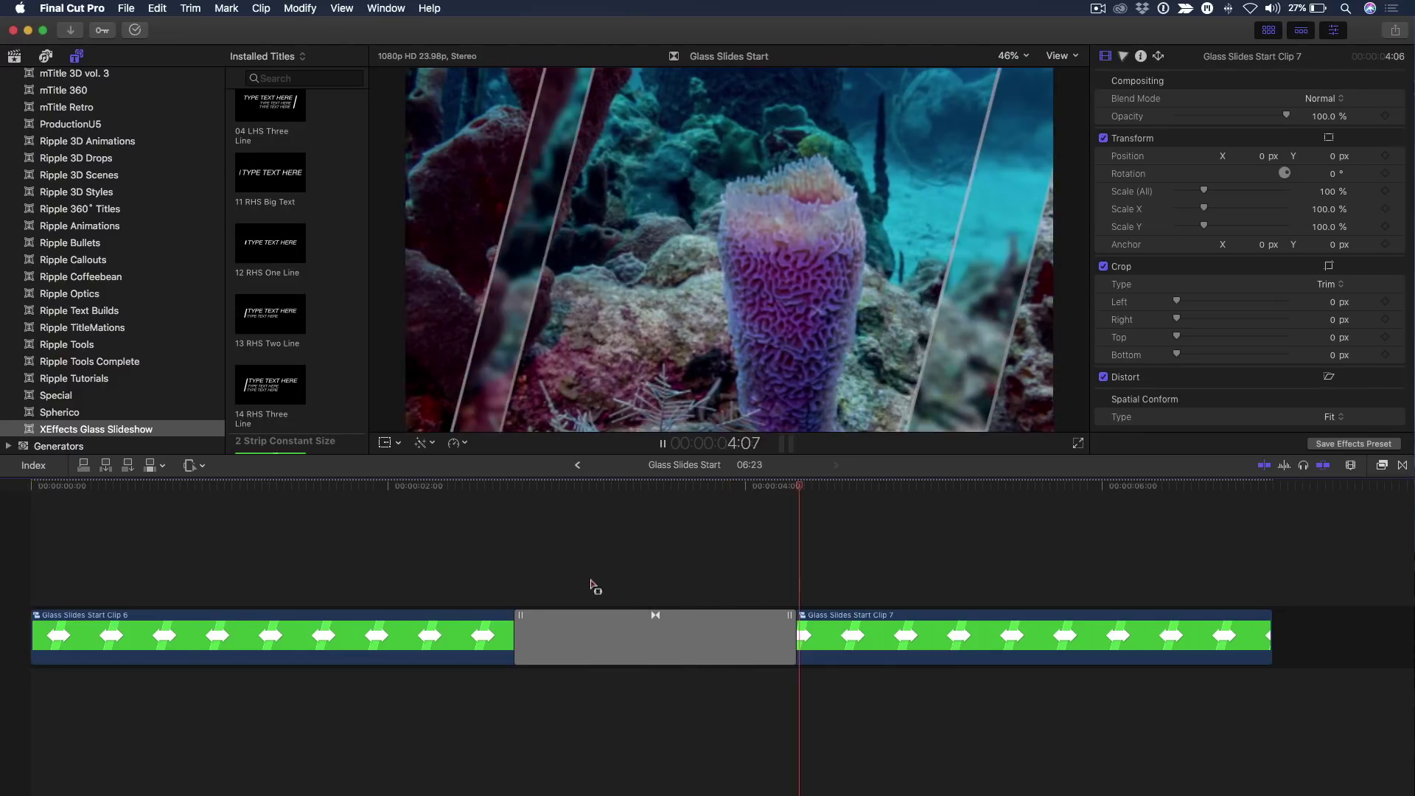
left_click(465, 544)
Place 124 X Large Strip Shrink above Clip 6, play it back, and select it
left_click(41, 558)
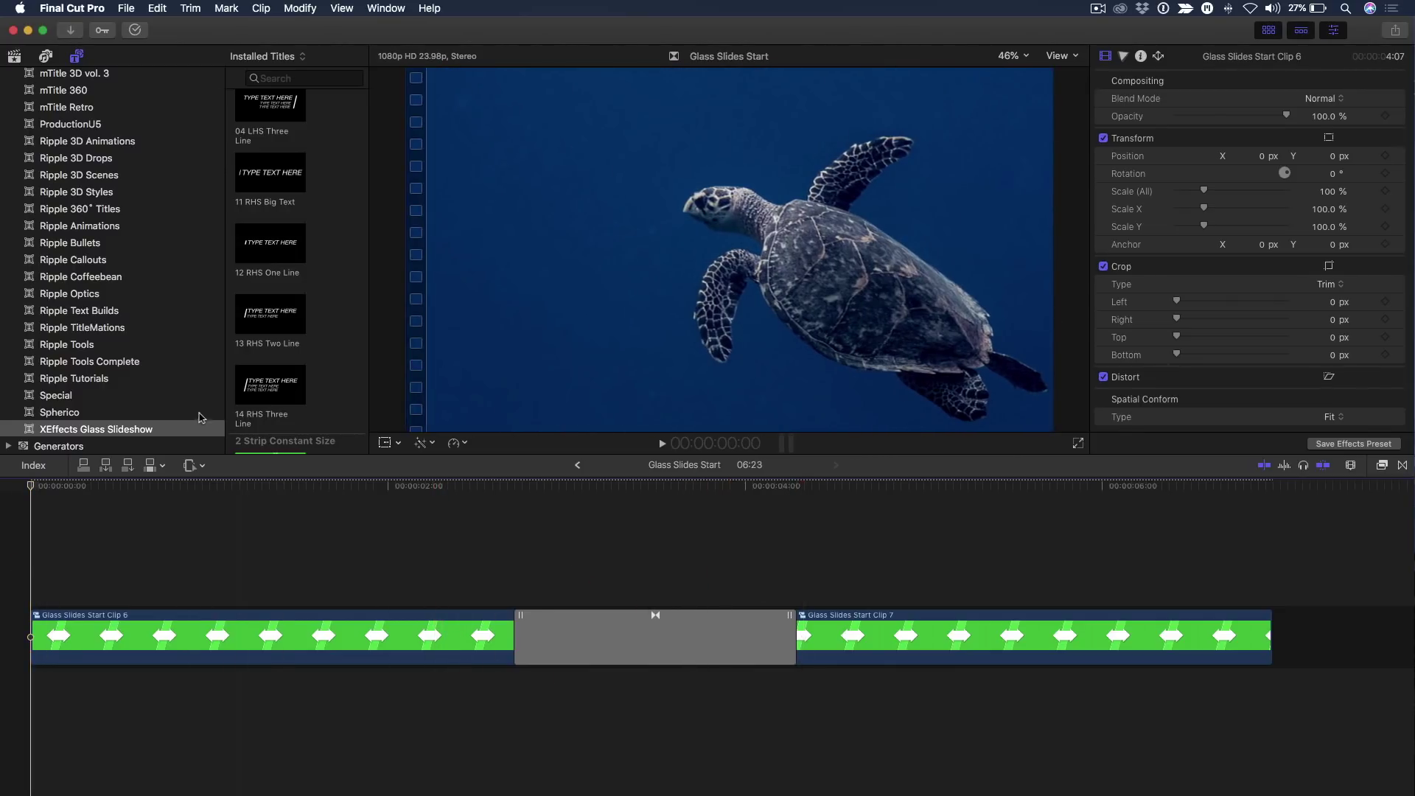
scroll(161, 365, "down", 2)
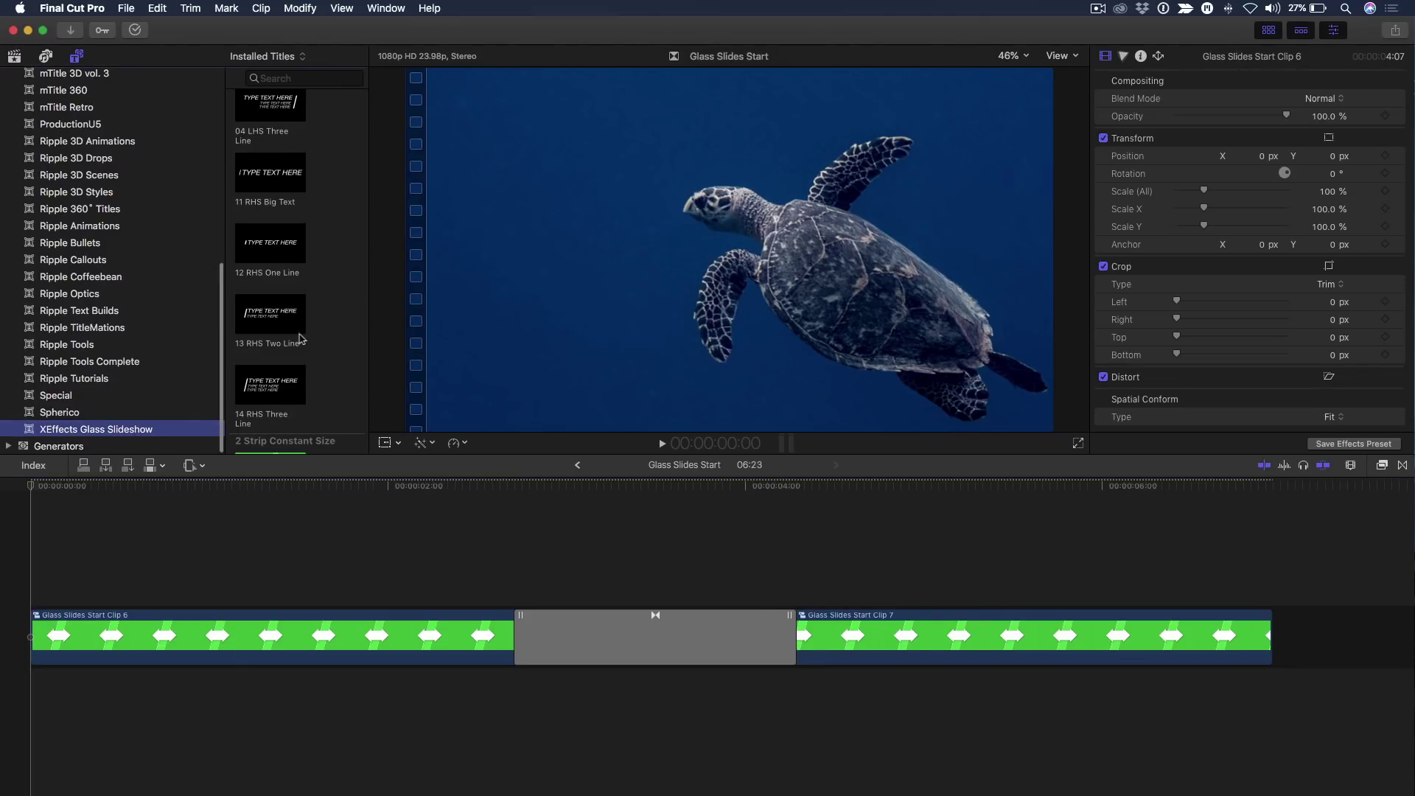
scroll(310, 320, "down", 2)
scroll(311, 314, "down", 3)
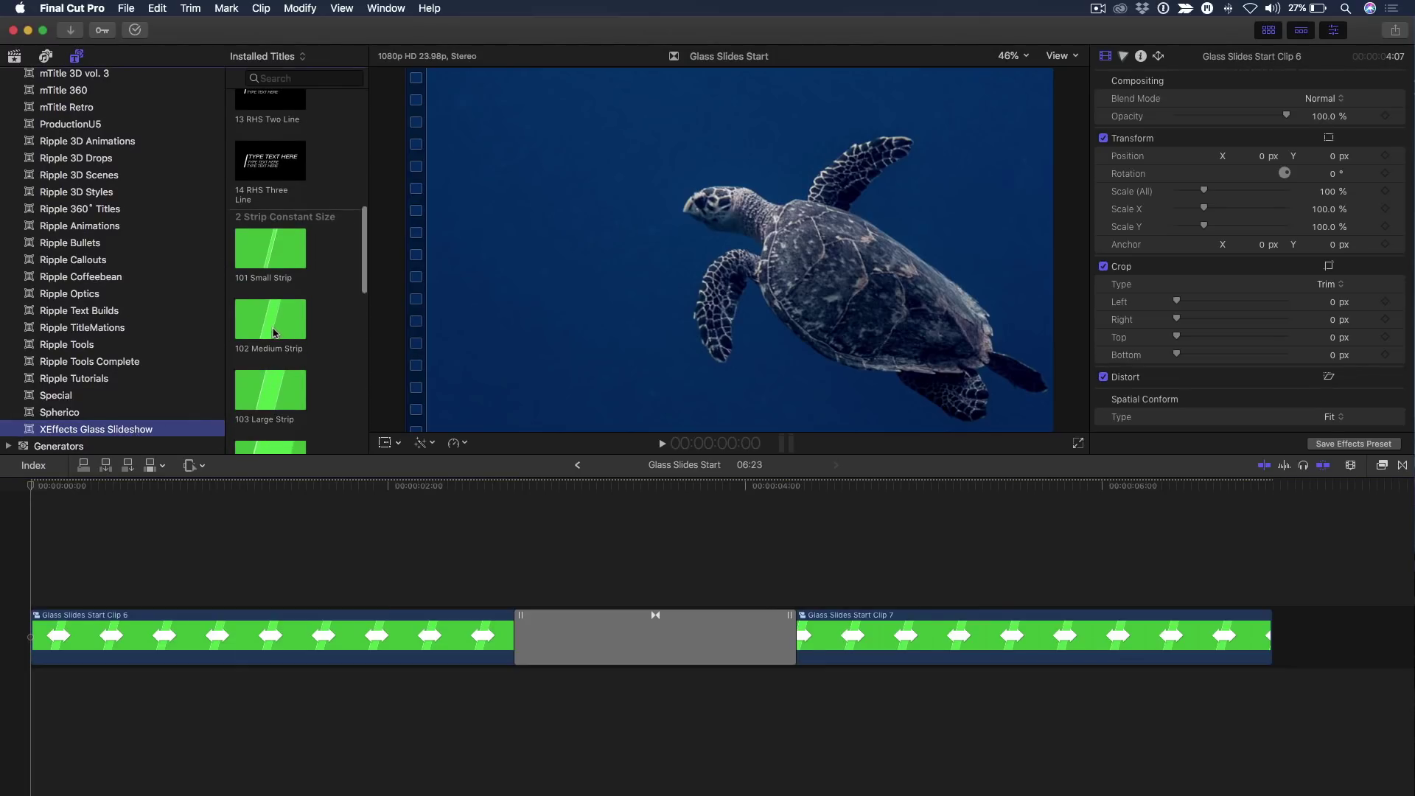
scroll(278, 387, "down", 3)
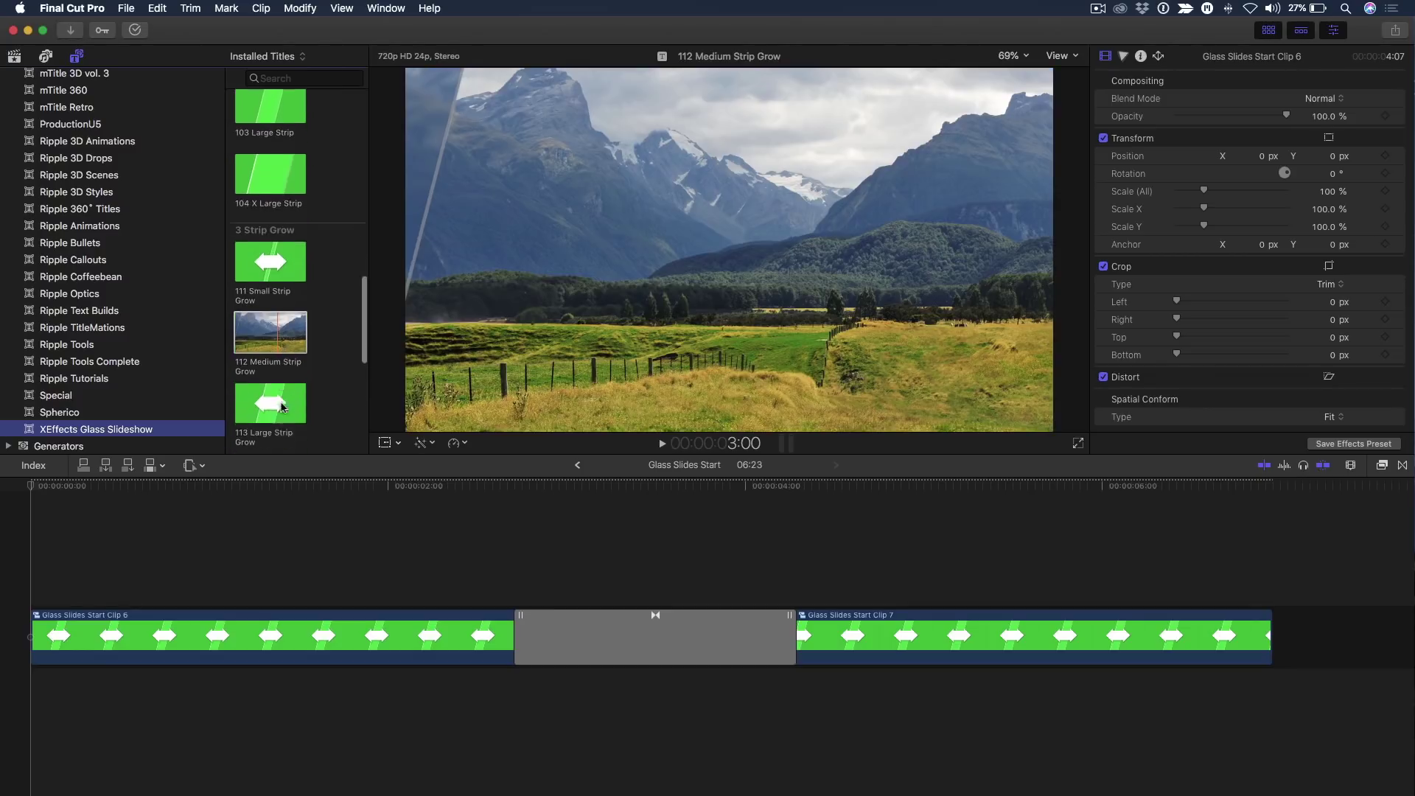
scroll(281, 407, "down", 5)
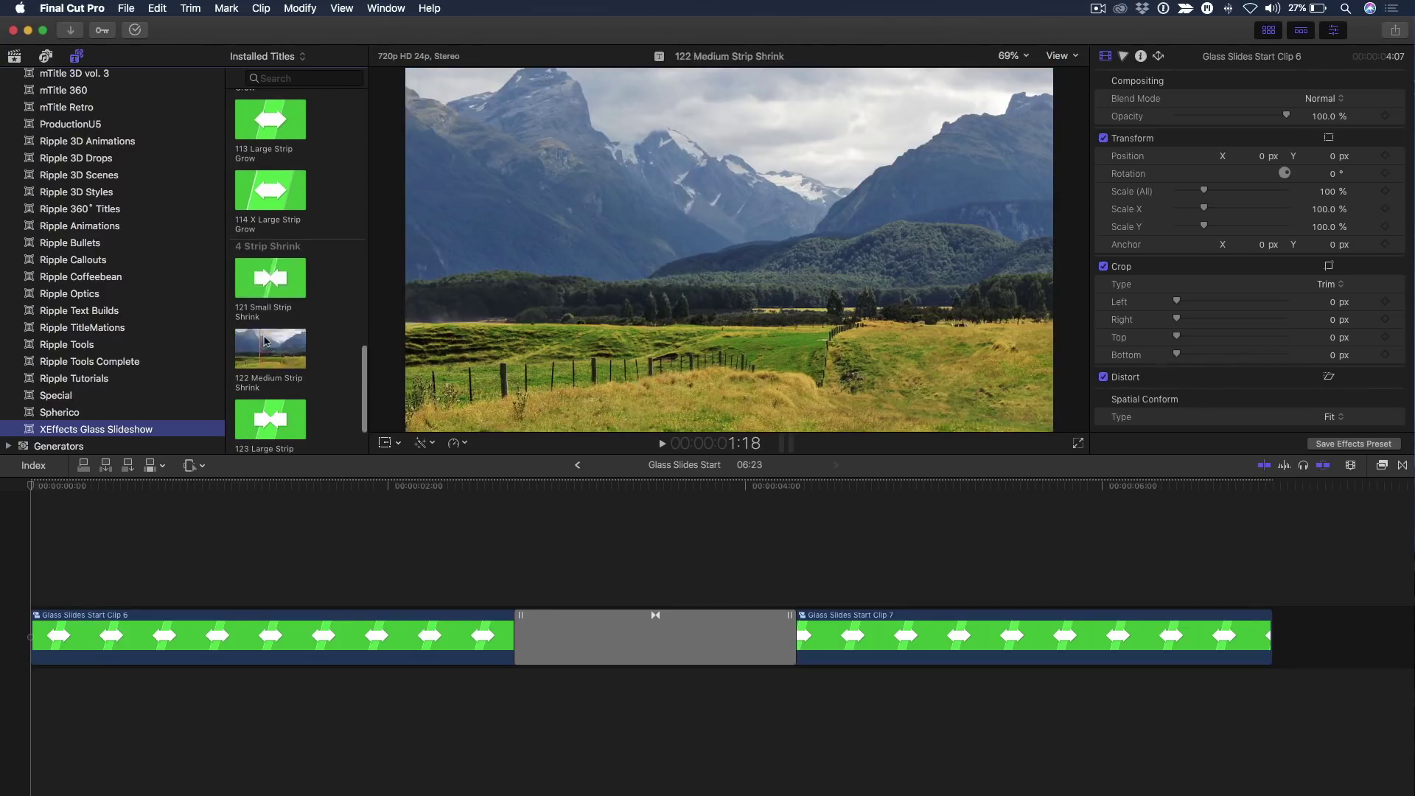
scroll(266, 342, "down", 2)
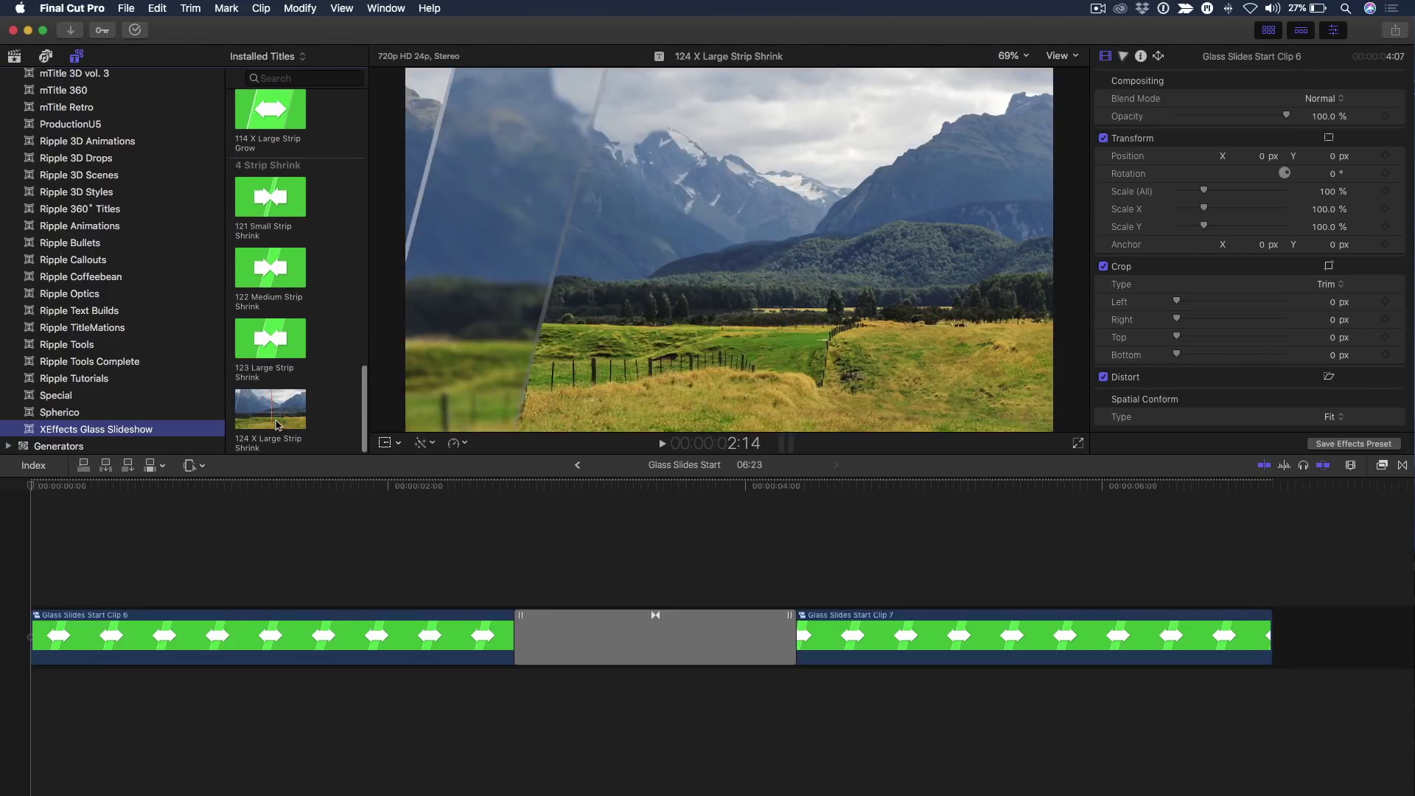
left_click_drag(277, 425, 49, 597)
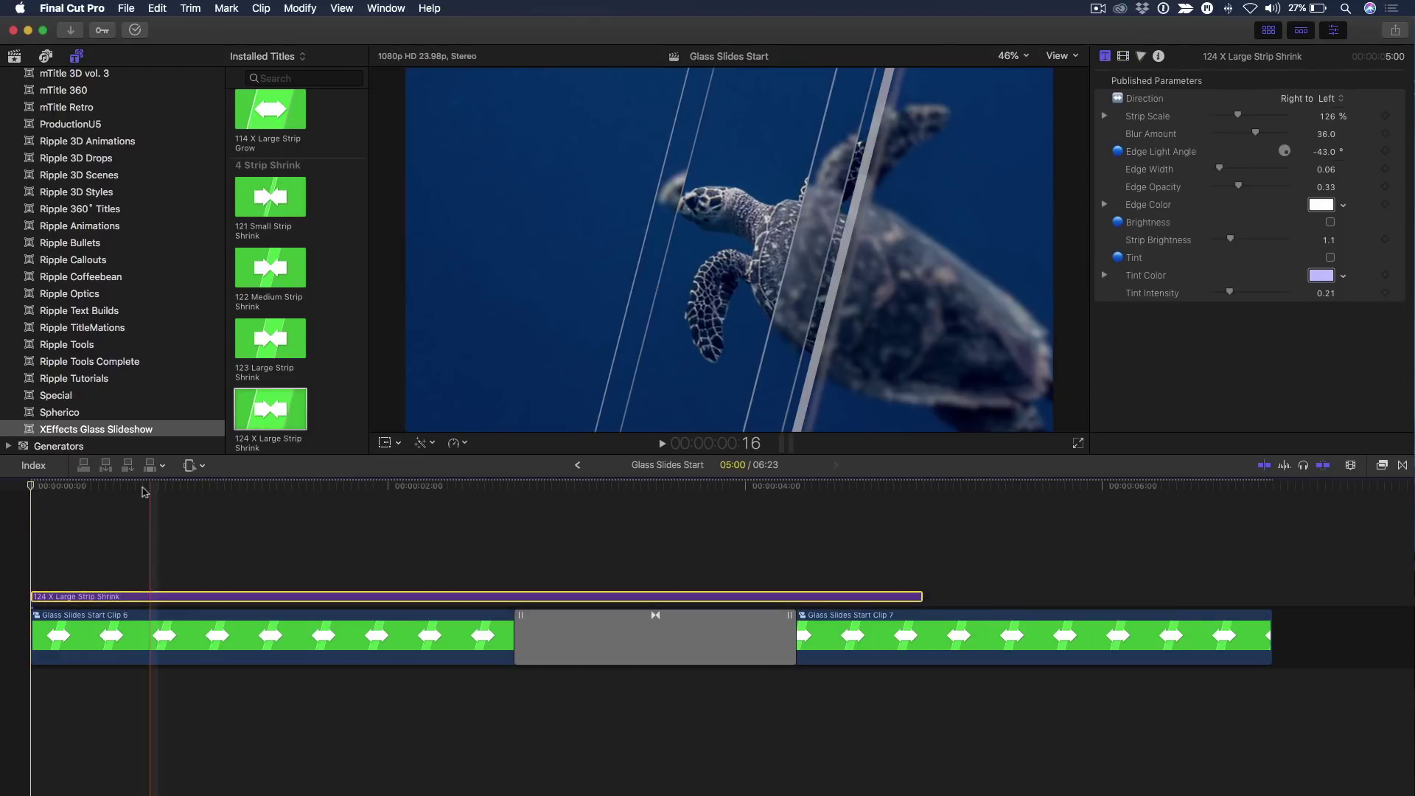
key("space")
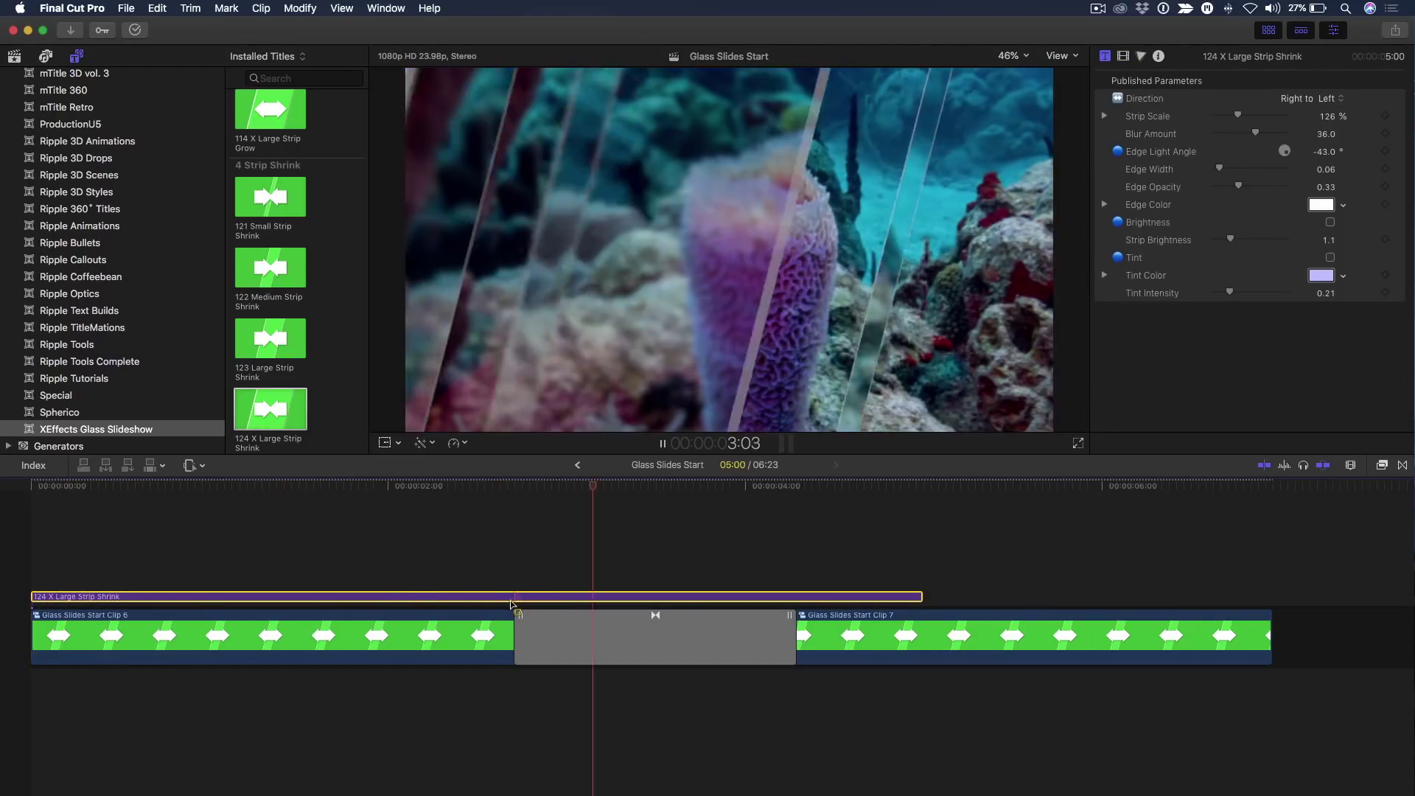
key("space")
key("super+shift+a")
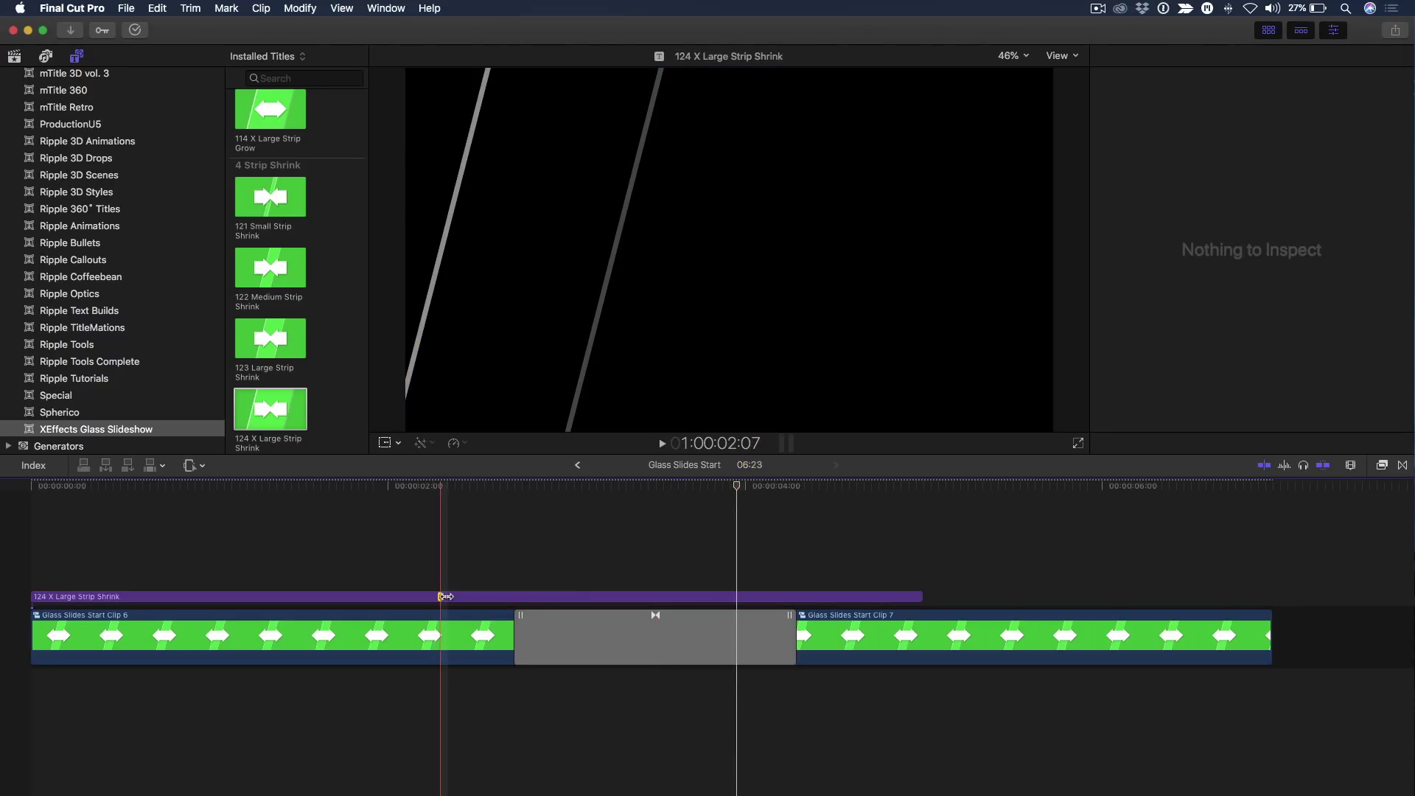
left_click(424, 597)
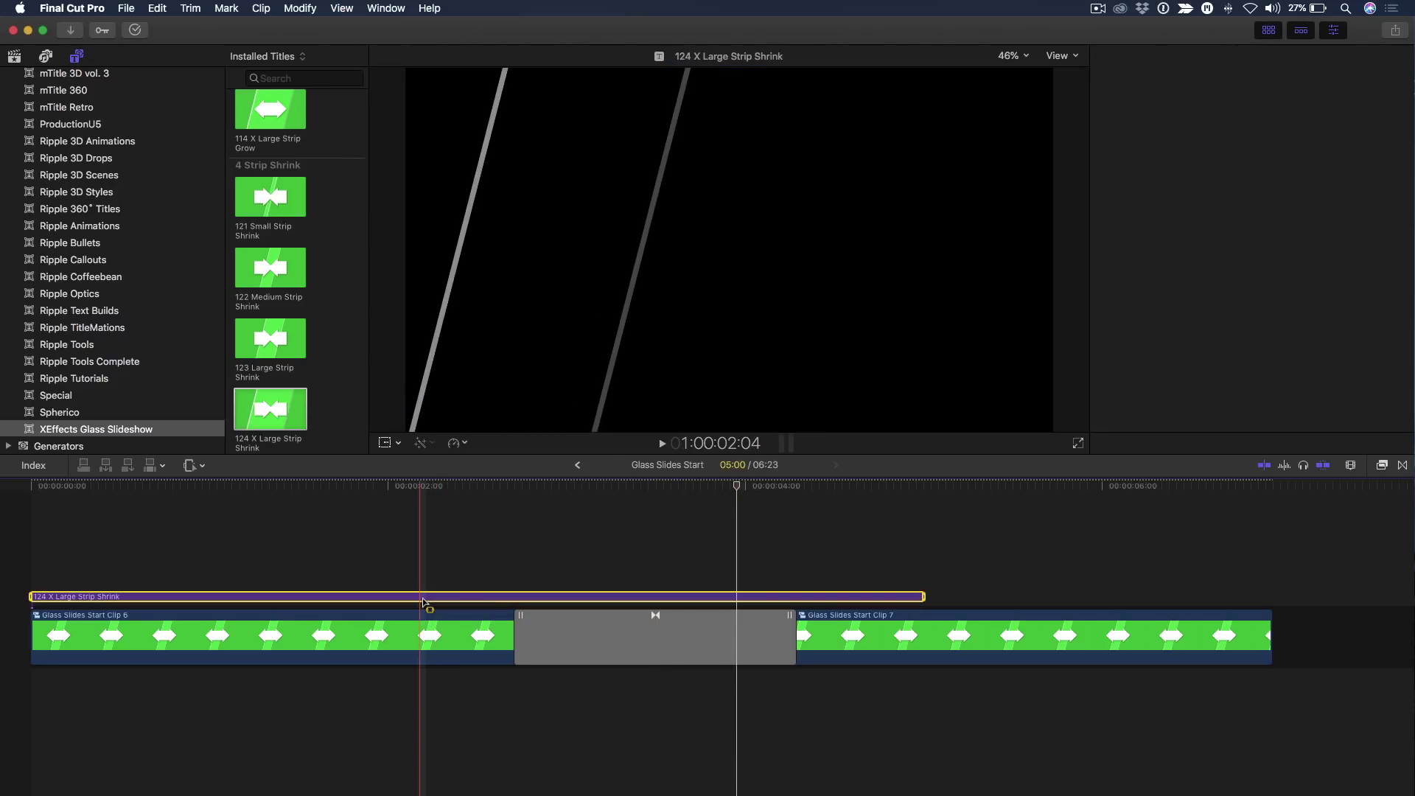
Replace the strip title with a 03 LHS Two Line title at the start
key("Delete")
scroll(277, 276, "up", 5)
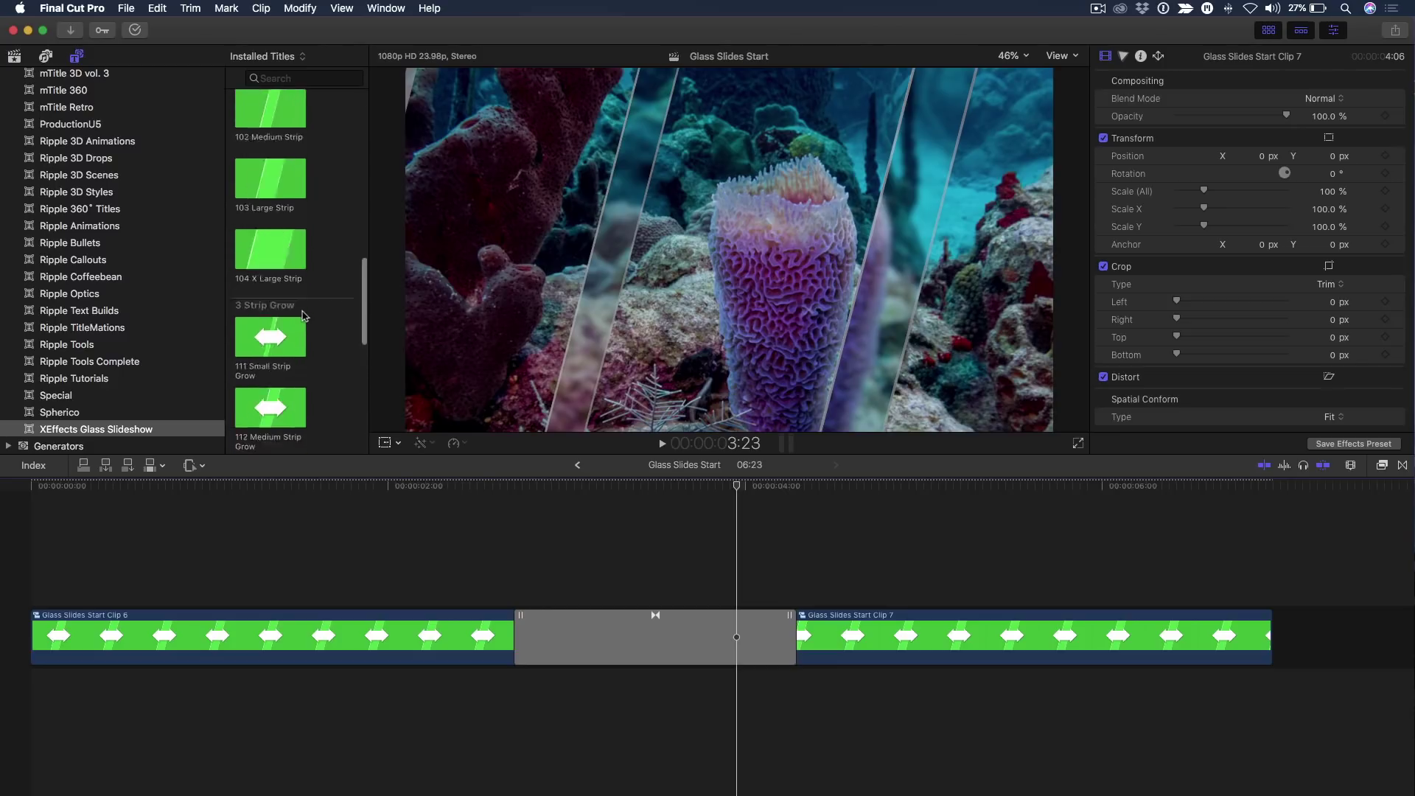
scroll(301, 315, "up", 5)
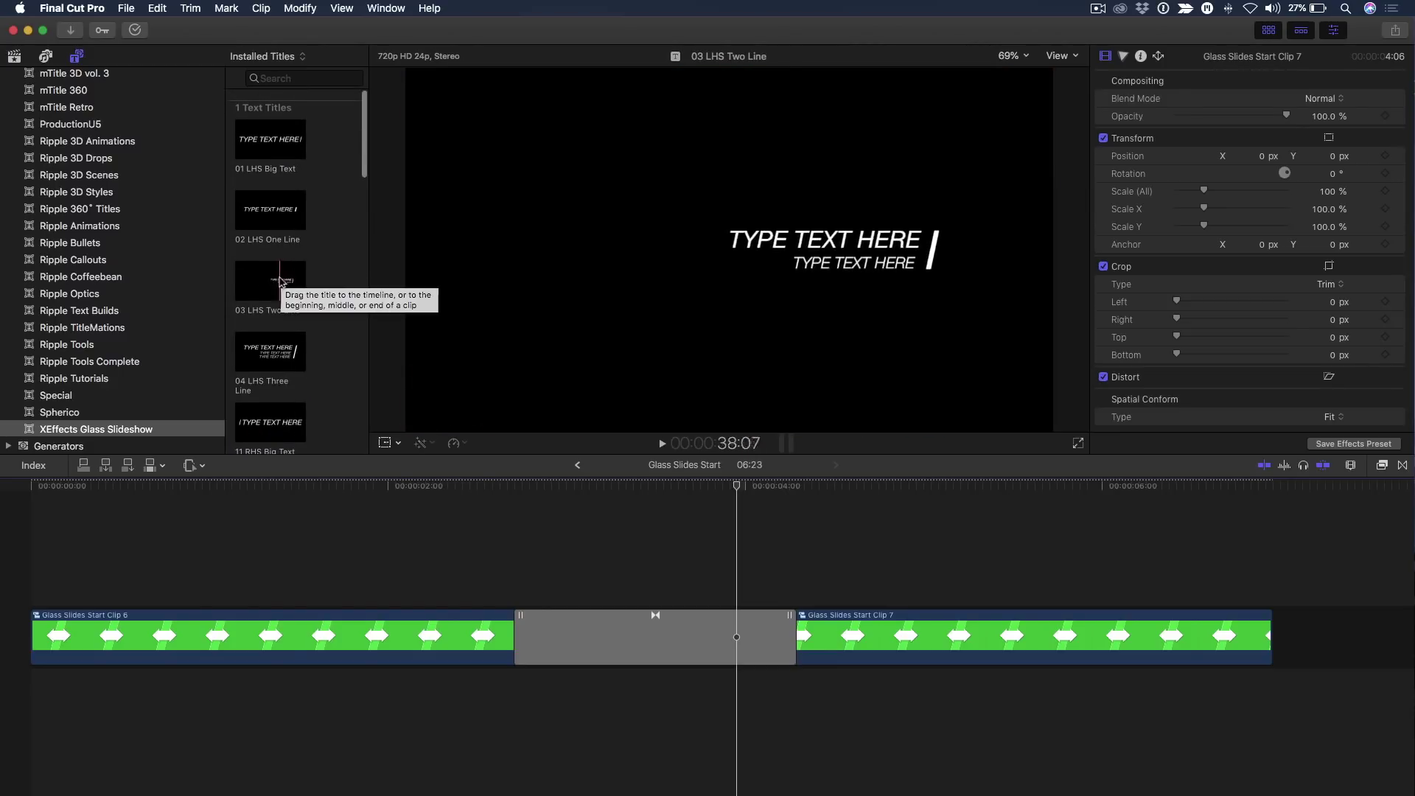
left_click_drag(278, 286, 42, 594)
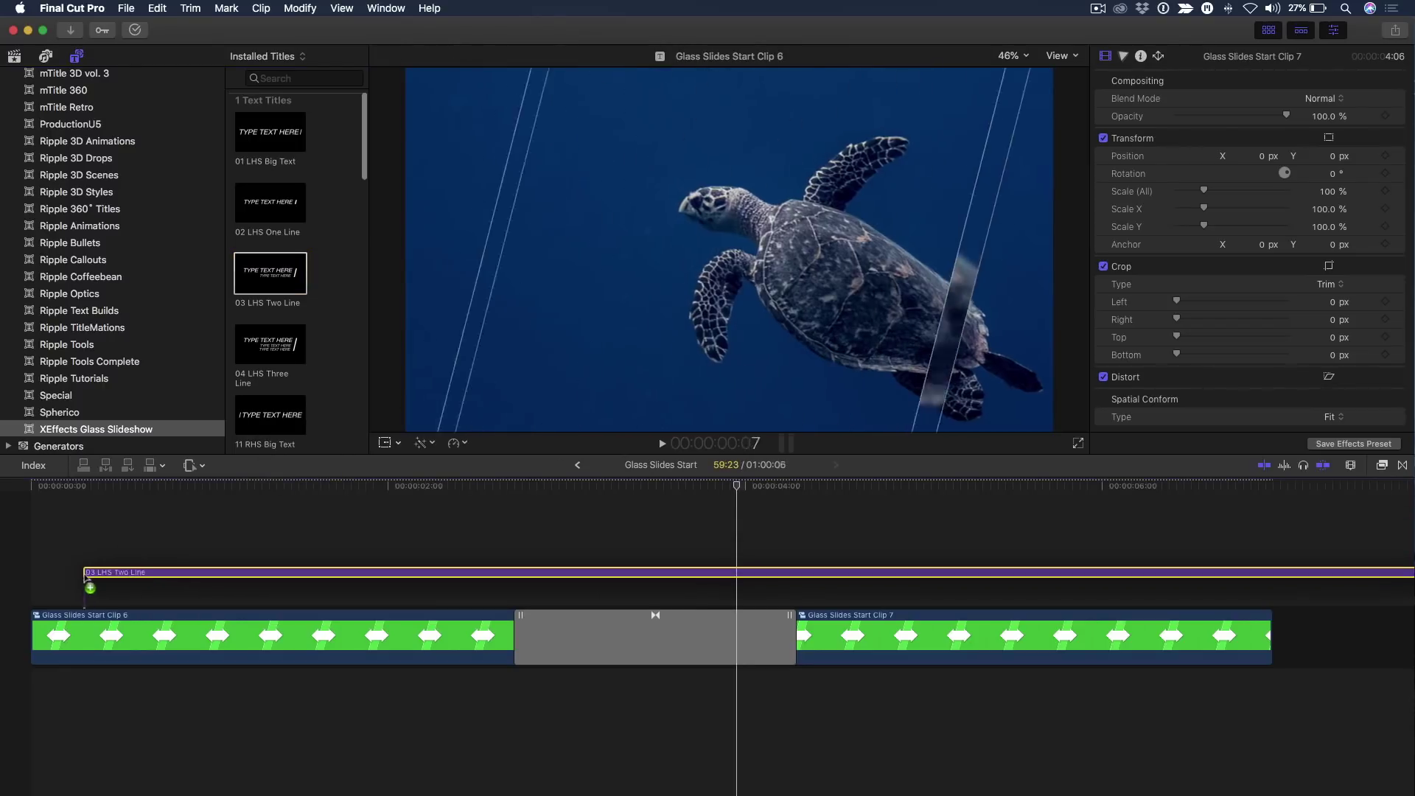
left_click_drag(526, 555, 521, 558)
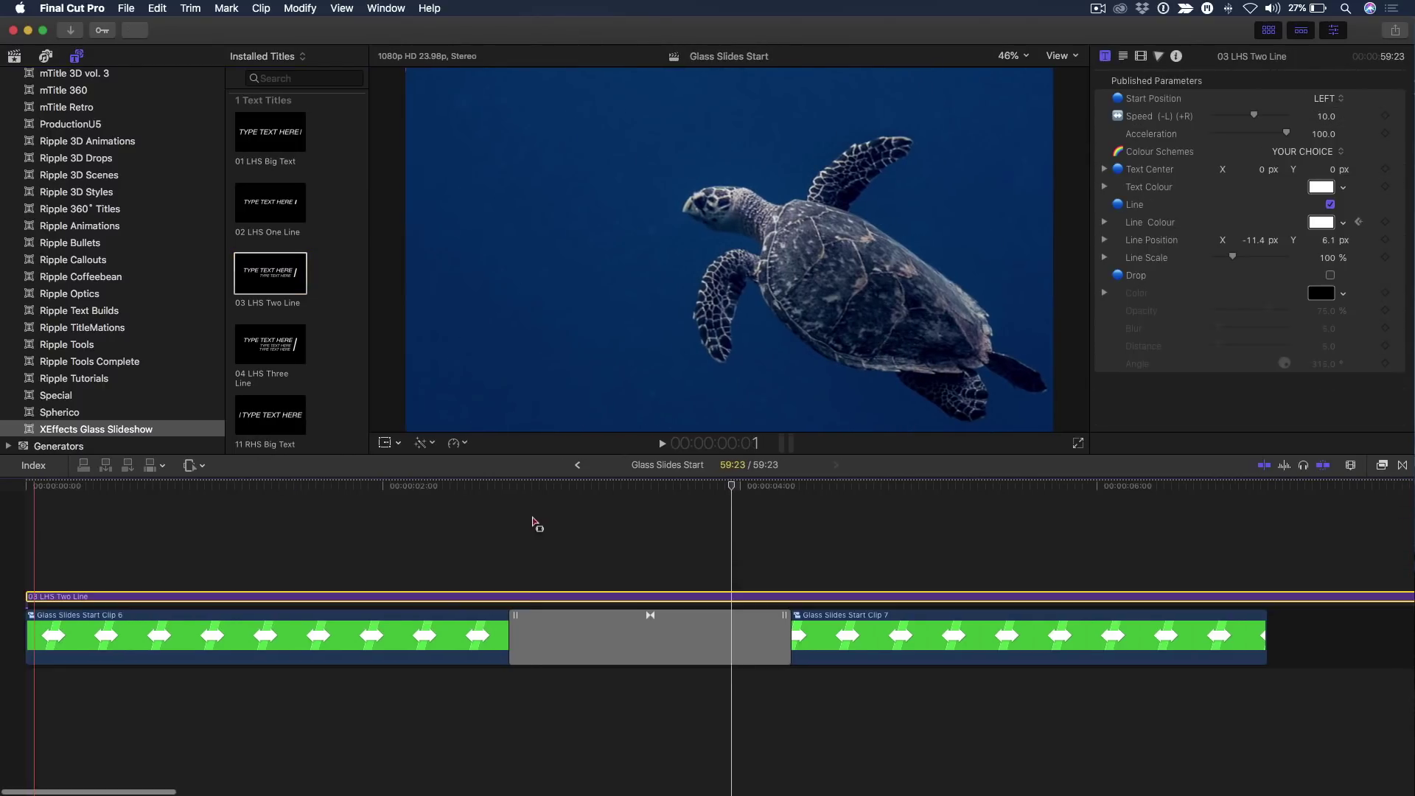
Trim the title to end with the turtle clip, play it, and move the text lower-left
key("super+b")
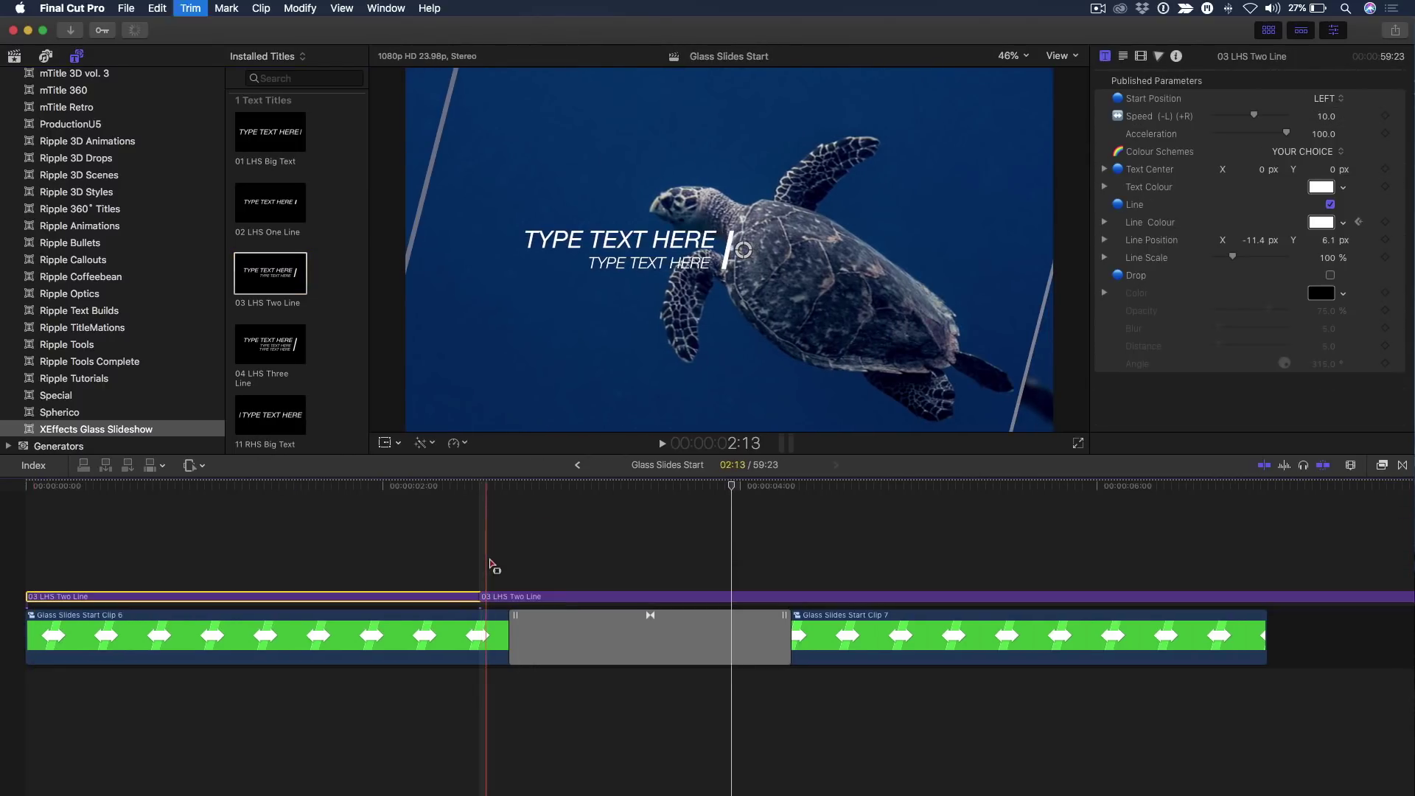
left_click(566, 602)
key("Delete")
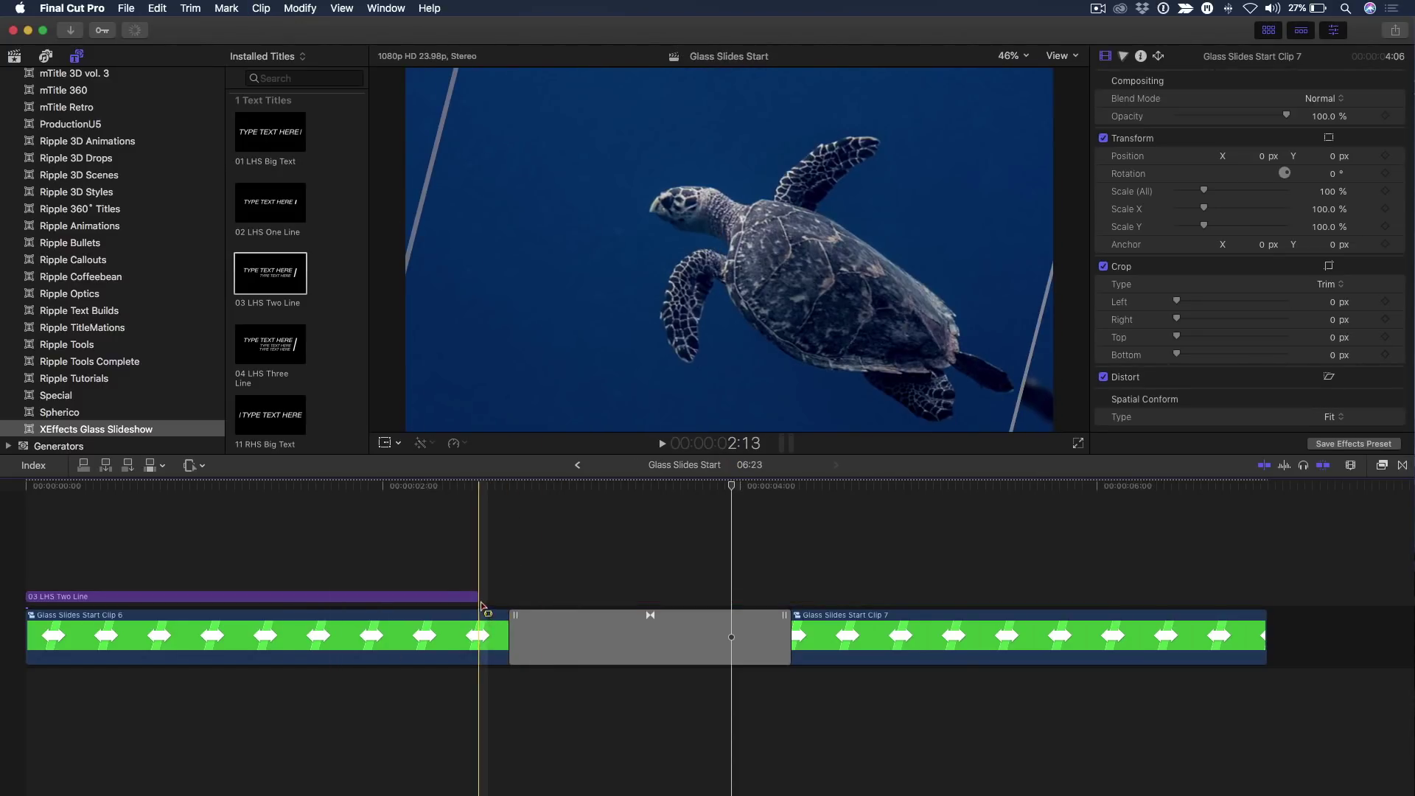
left_click_drag(426, 515, 33, 514)
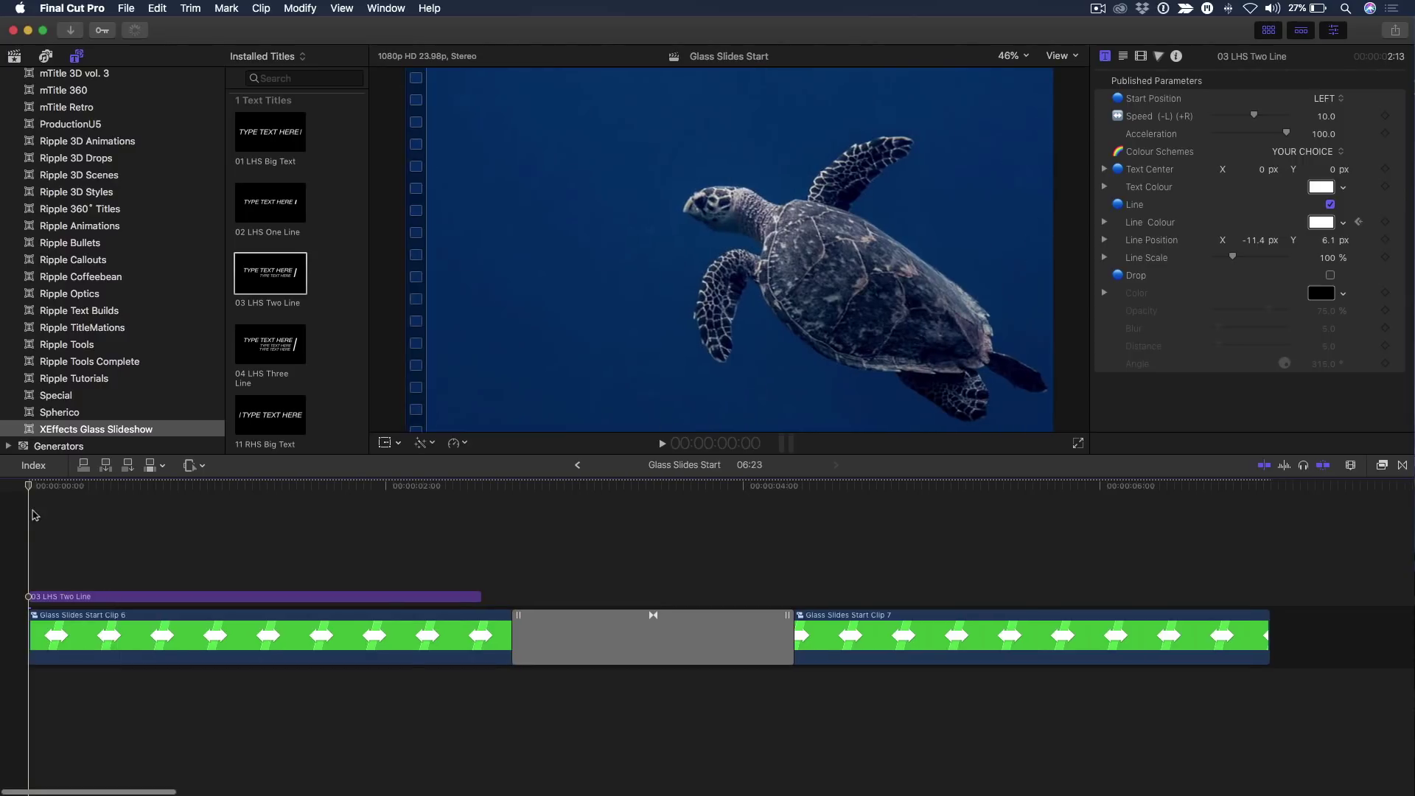
key("space")
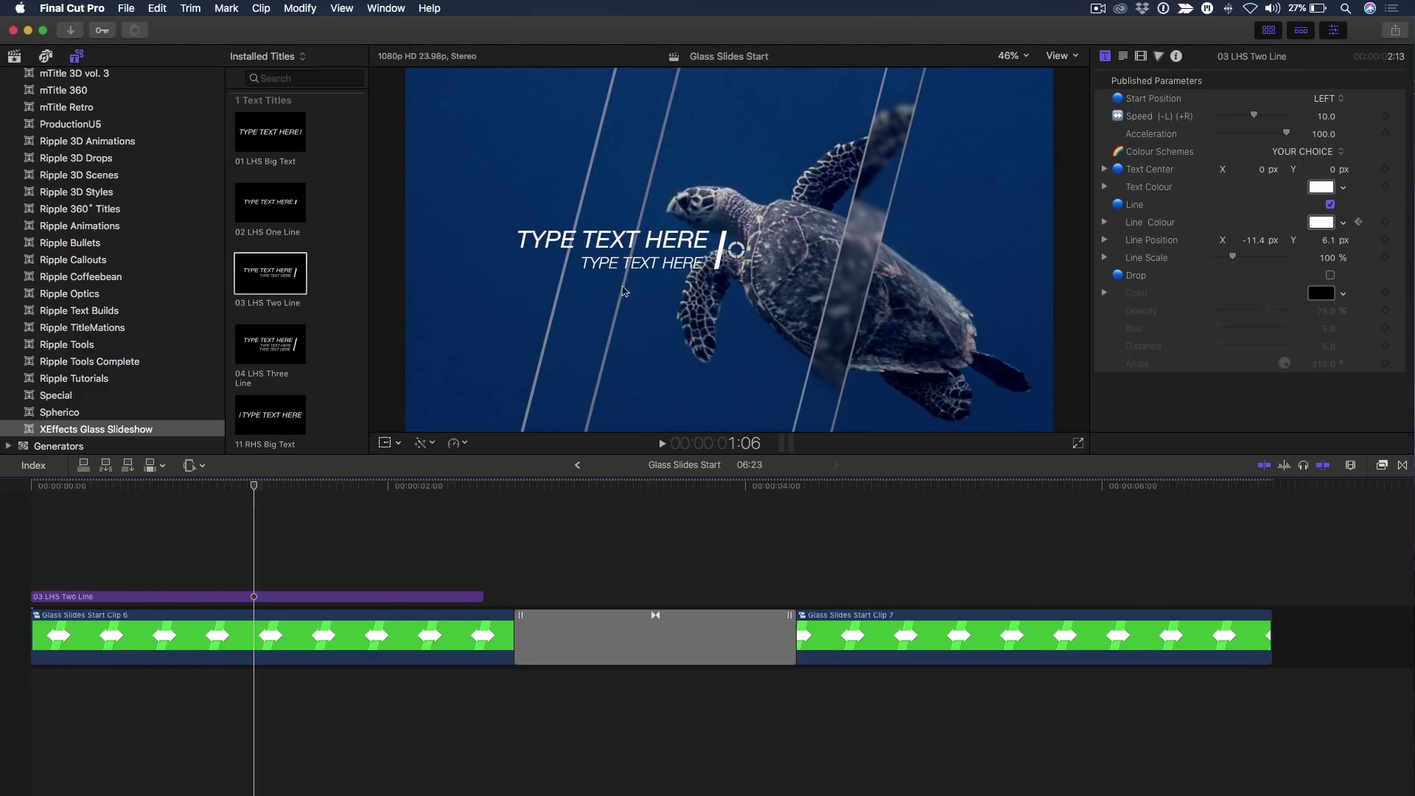
left_click_drag(734, 251, 701, 384)
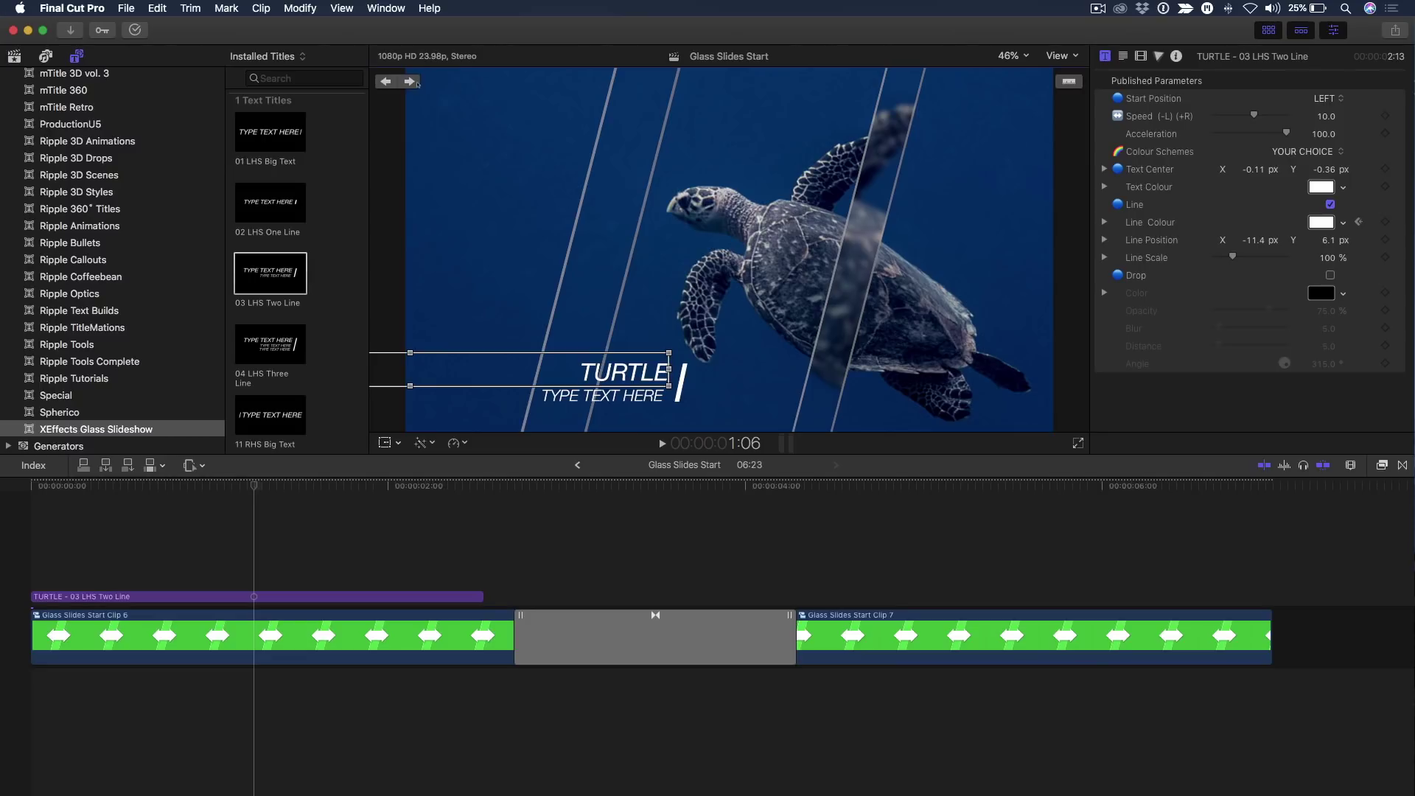
Edit the title's first line, then replay the TURTLE / ST. CROIX animation from the start
double_click(661, 389)
type("ST. CROIX")
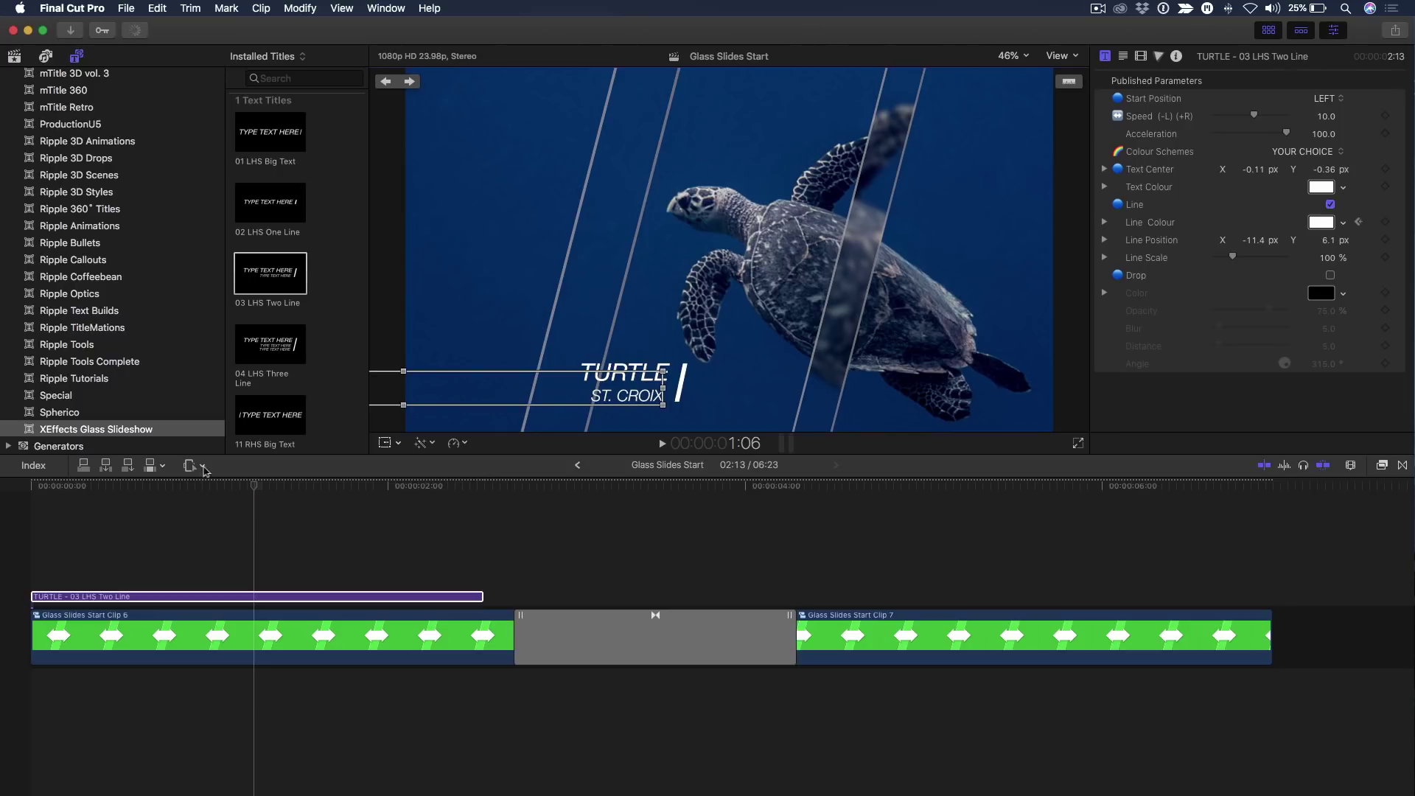
key("space")
key("Home")
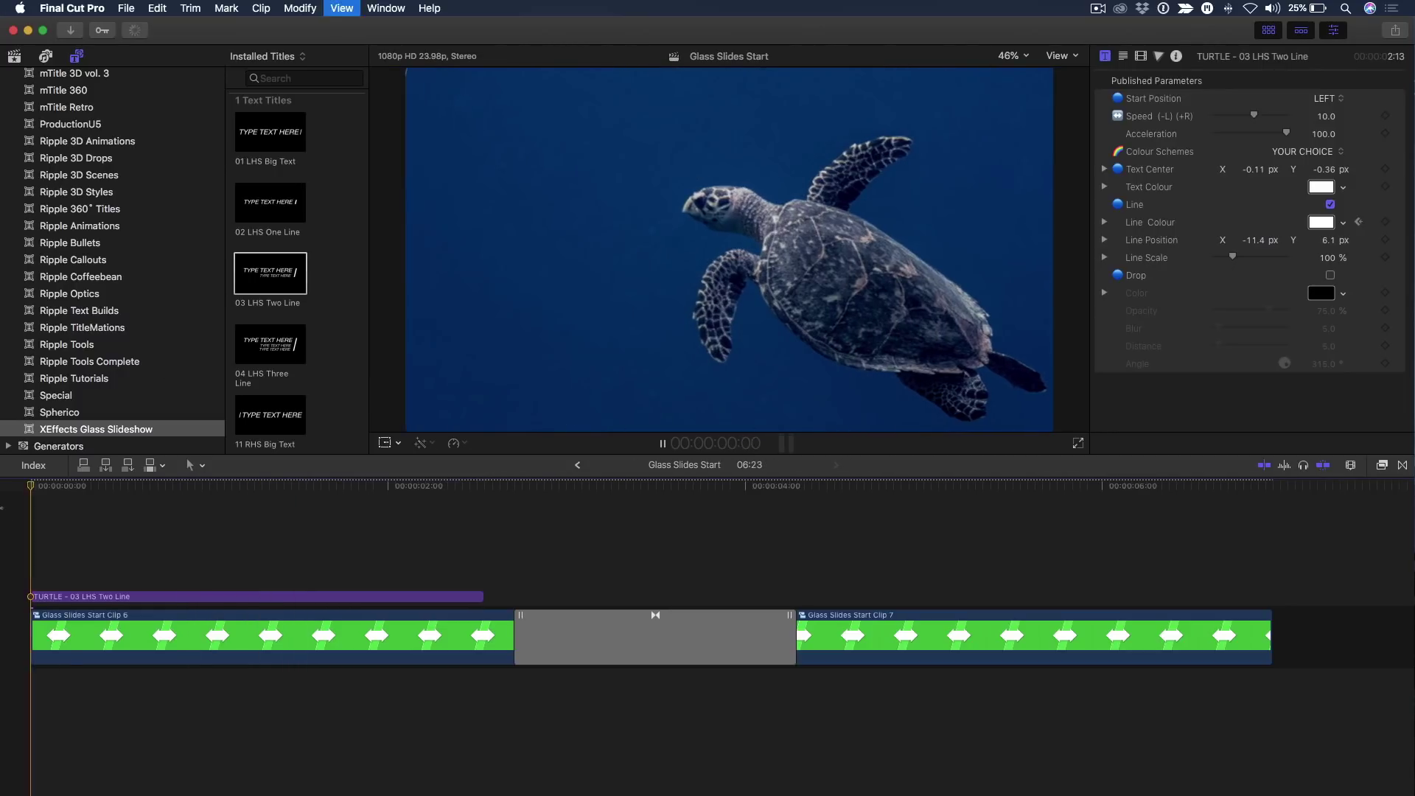
key("space")
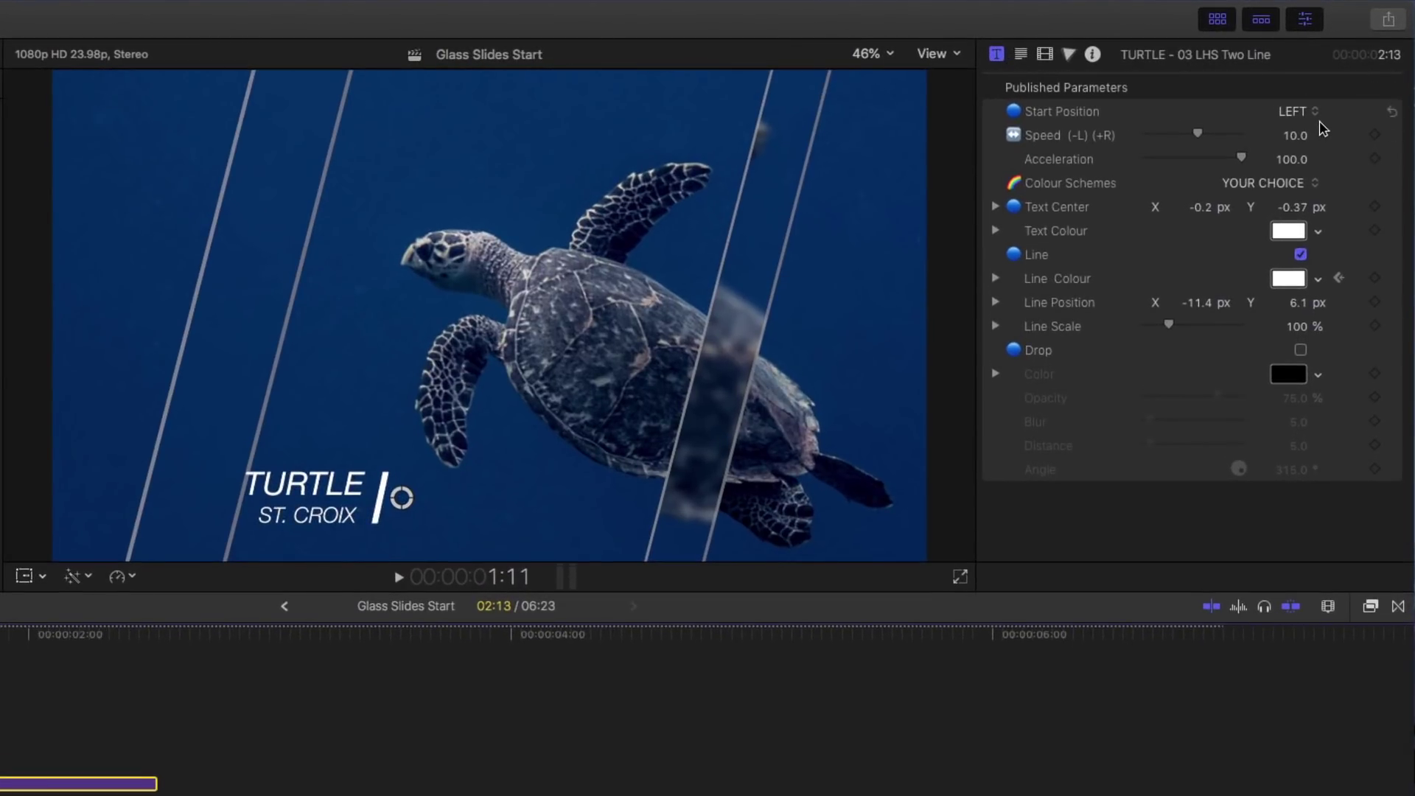
Keep the custom colour scheme, set Line Colour to orange, and nudge the text up-right
left_click(1302, 112)
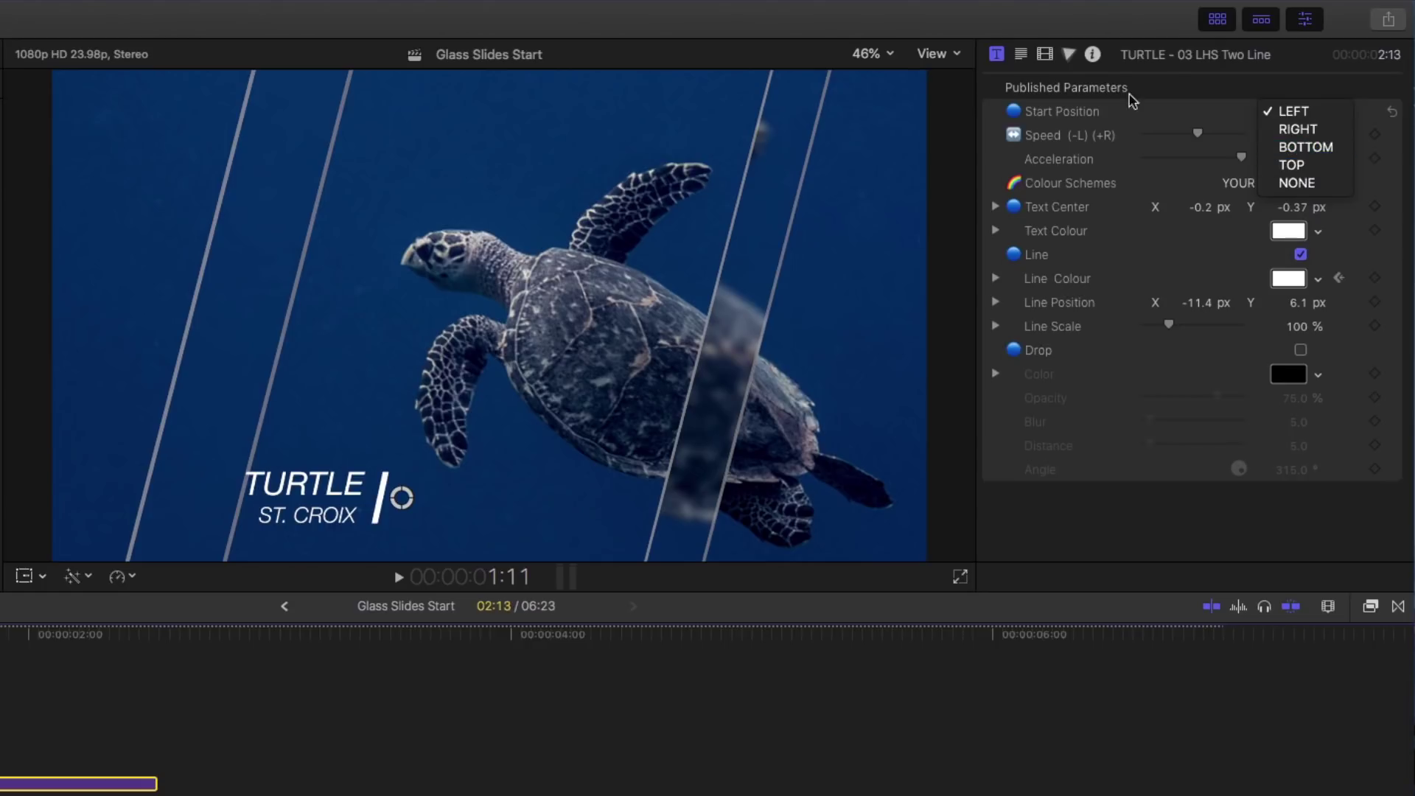
left_click(1272, 188)
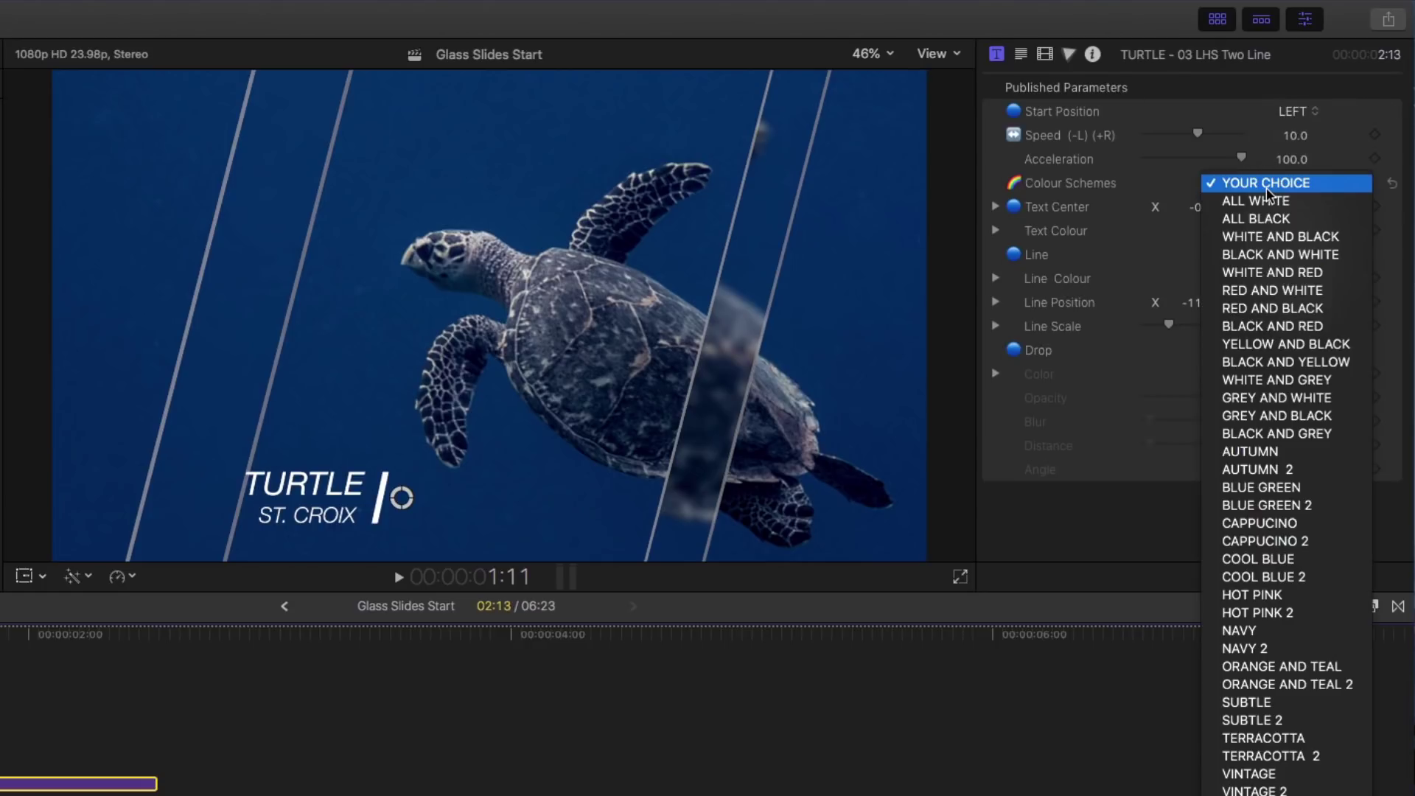
left_click(1269, 192)
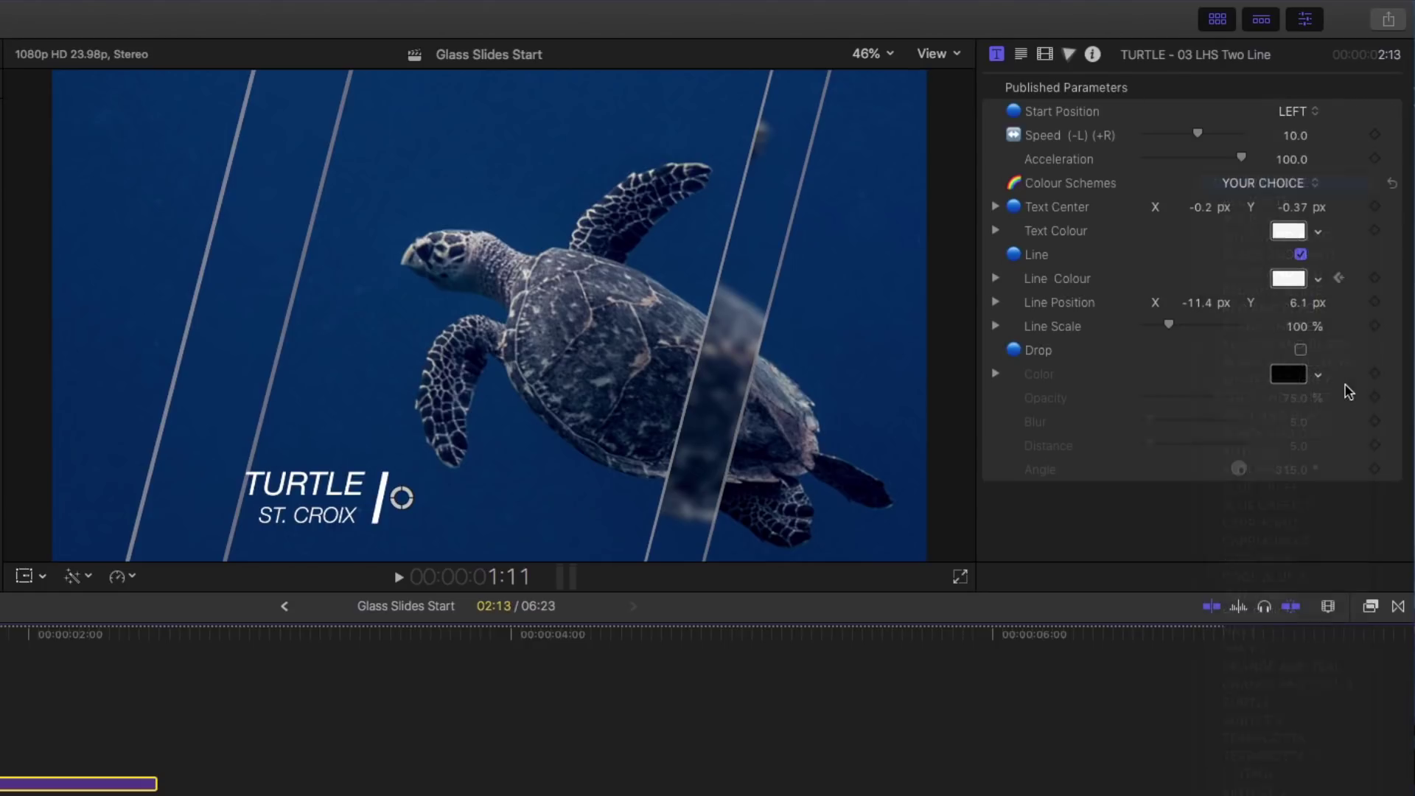
left_click(1316, 288)
left_click(1314, 325)
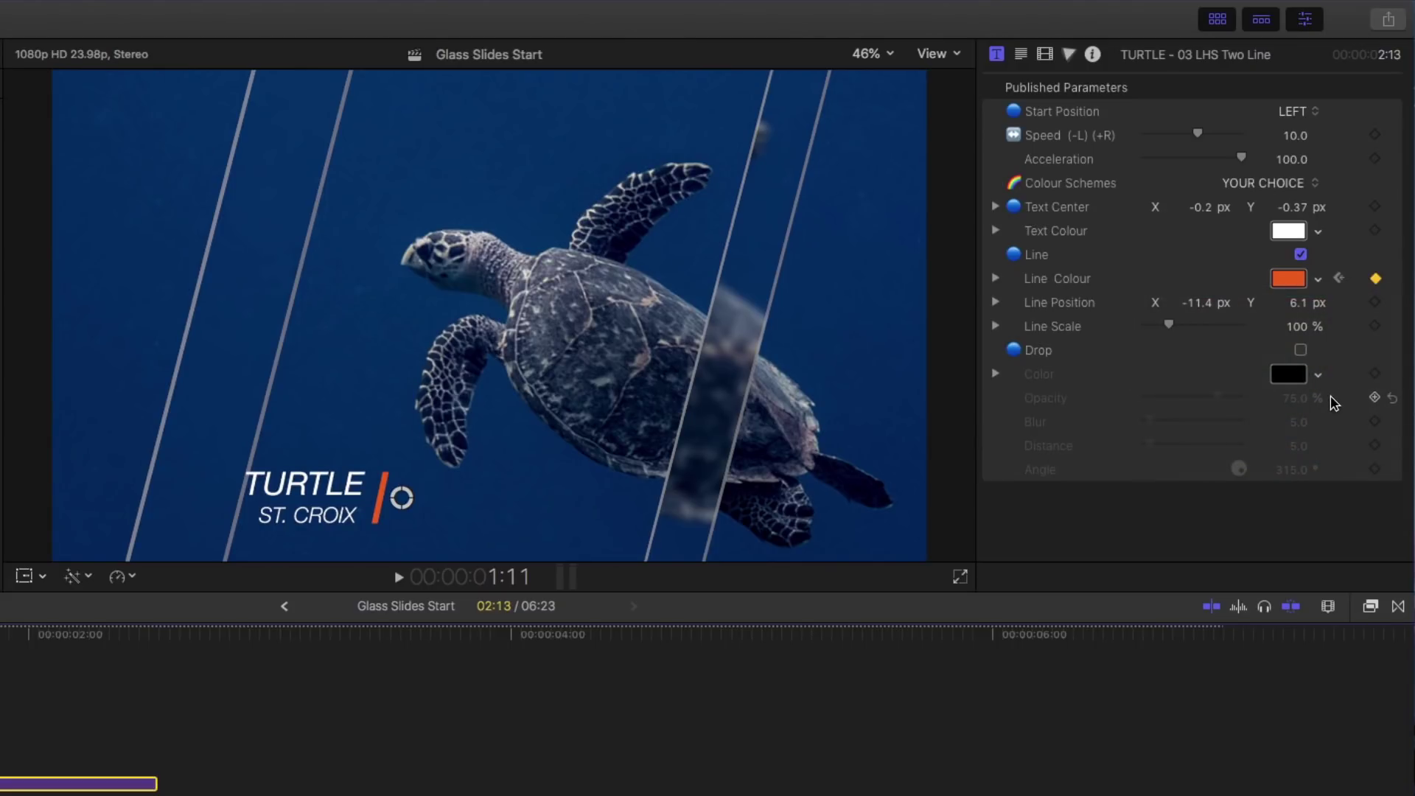
left_click_drag(405, 505, 454, 496)
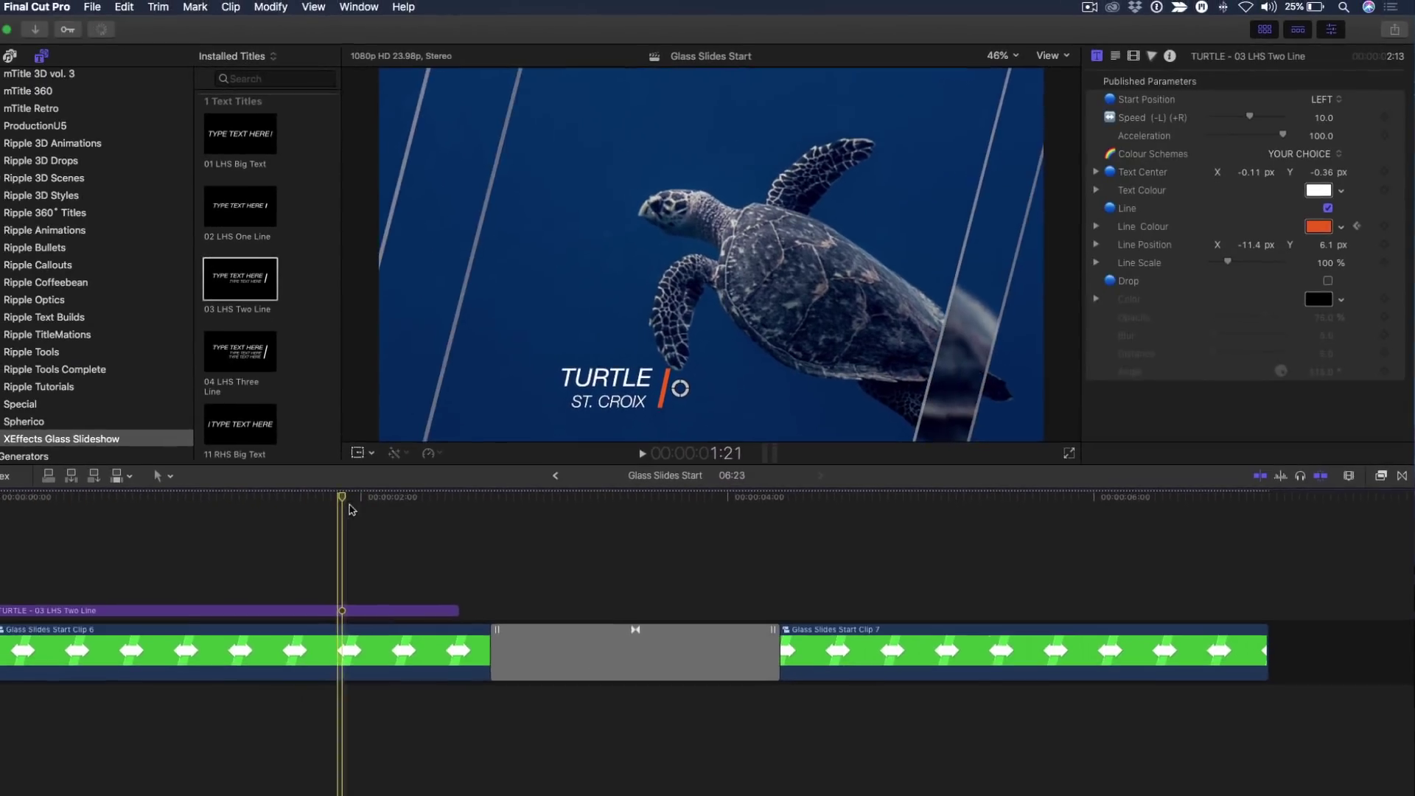
left_click_drag(349, 508, 6, 504)
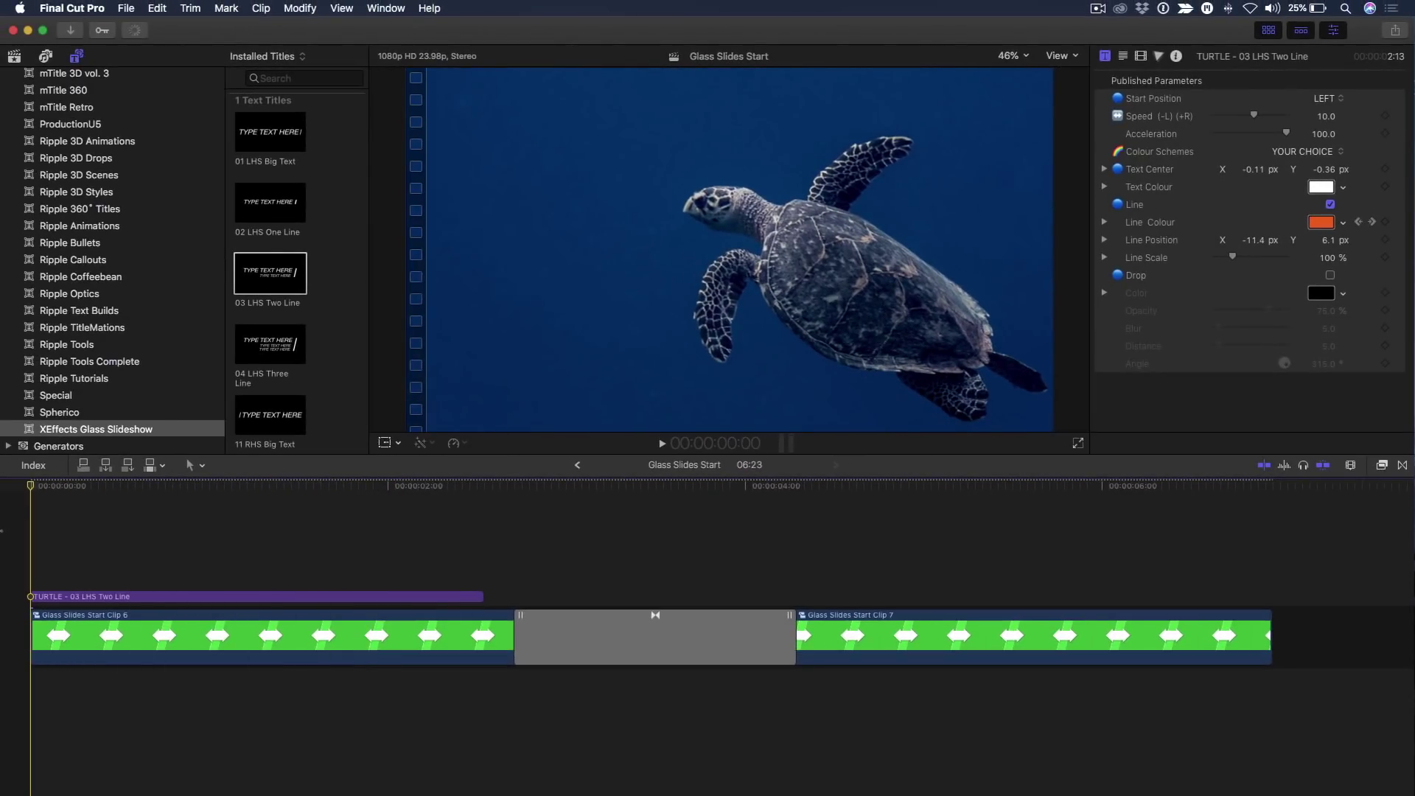
left_click(304, 543)
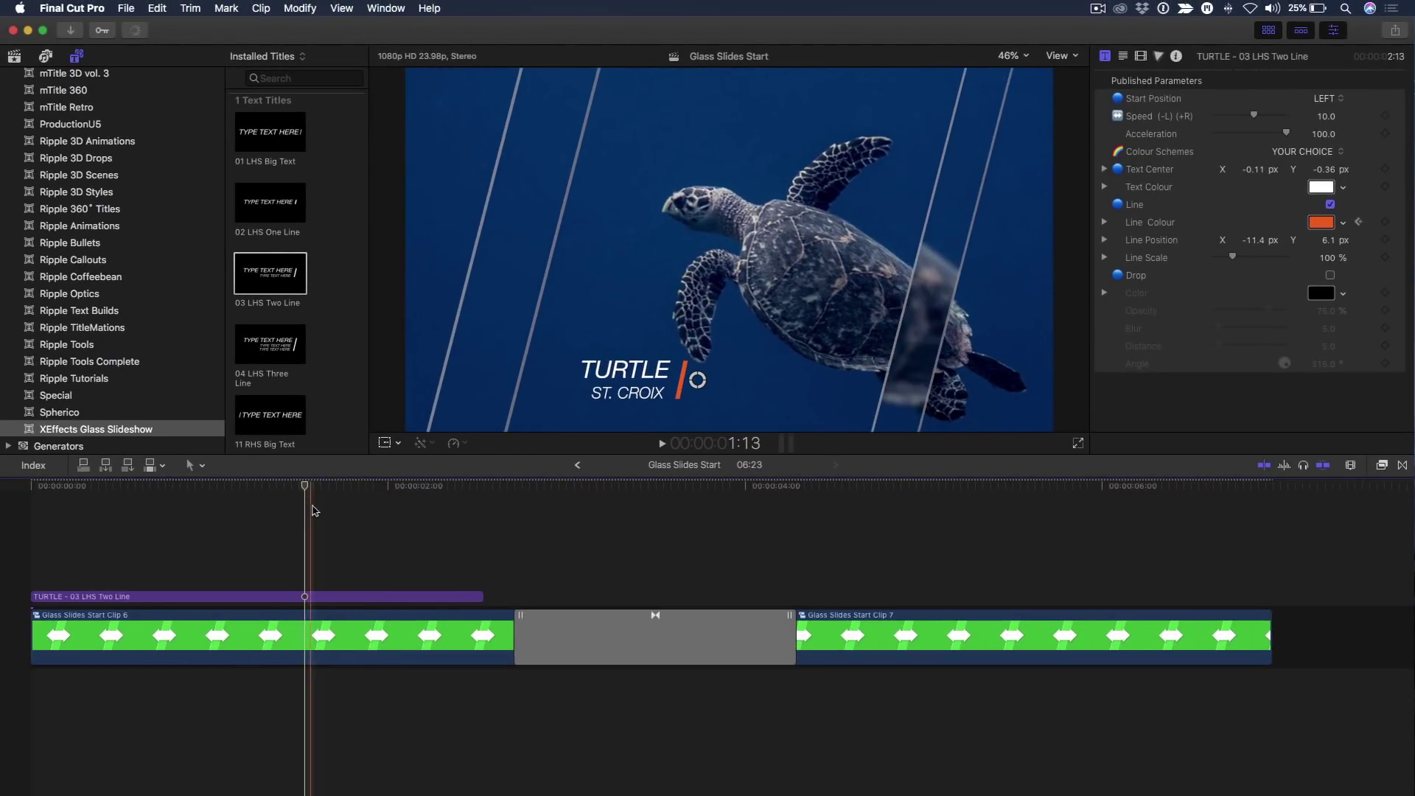
left_click_drag(307, 490, 48, 554)
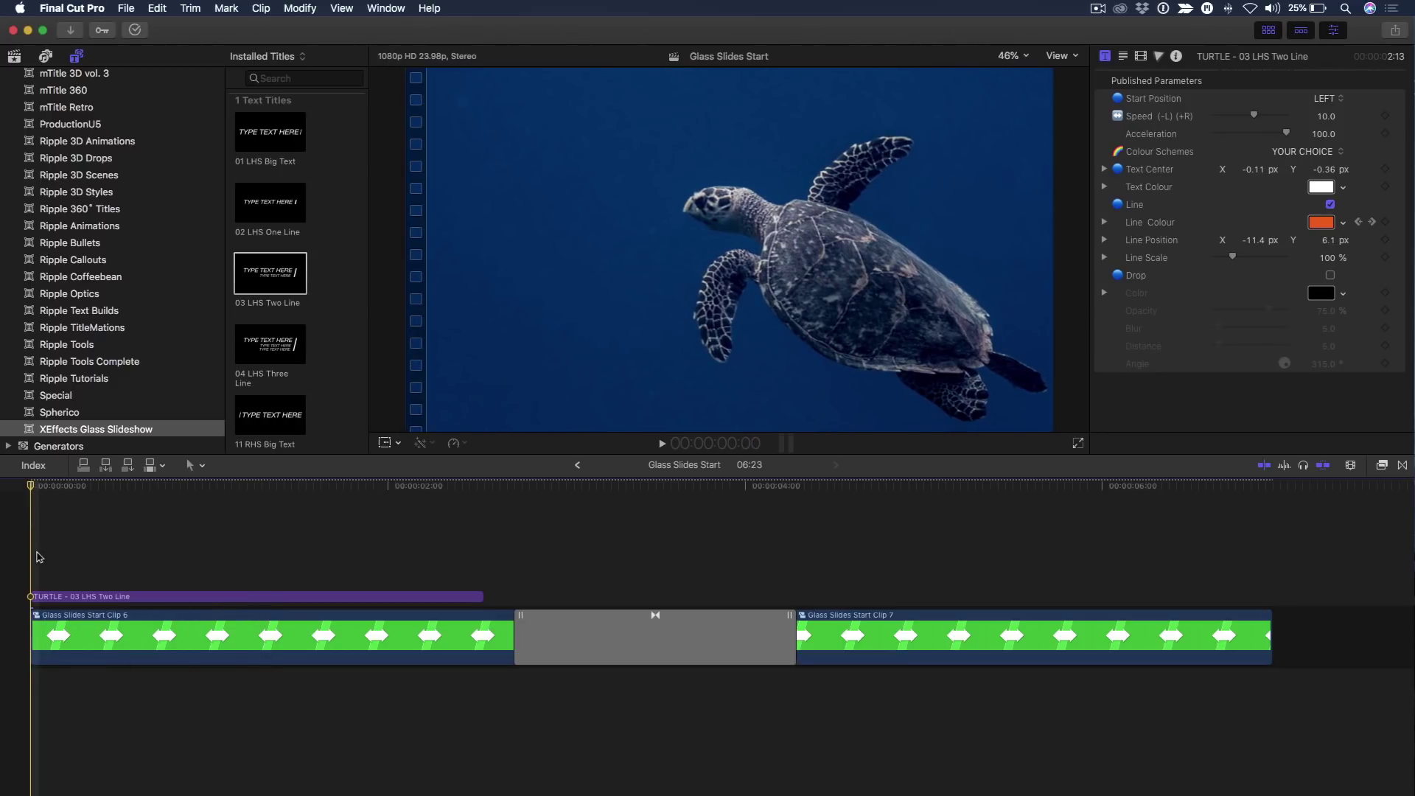
key("space")
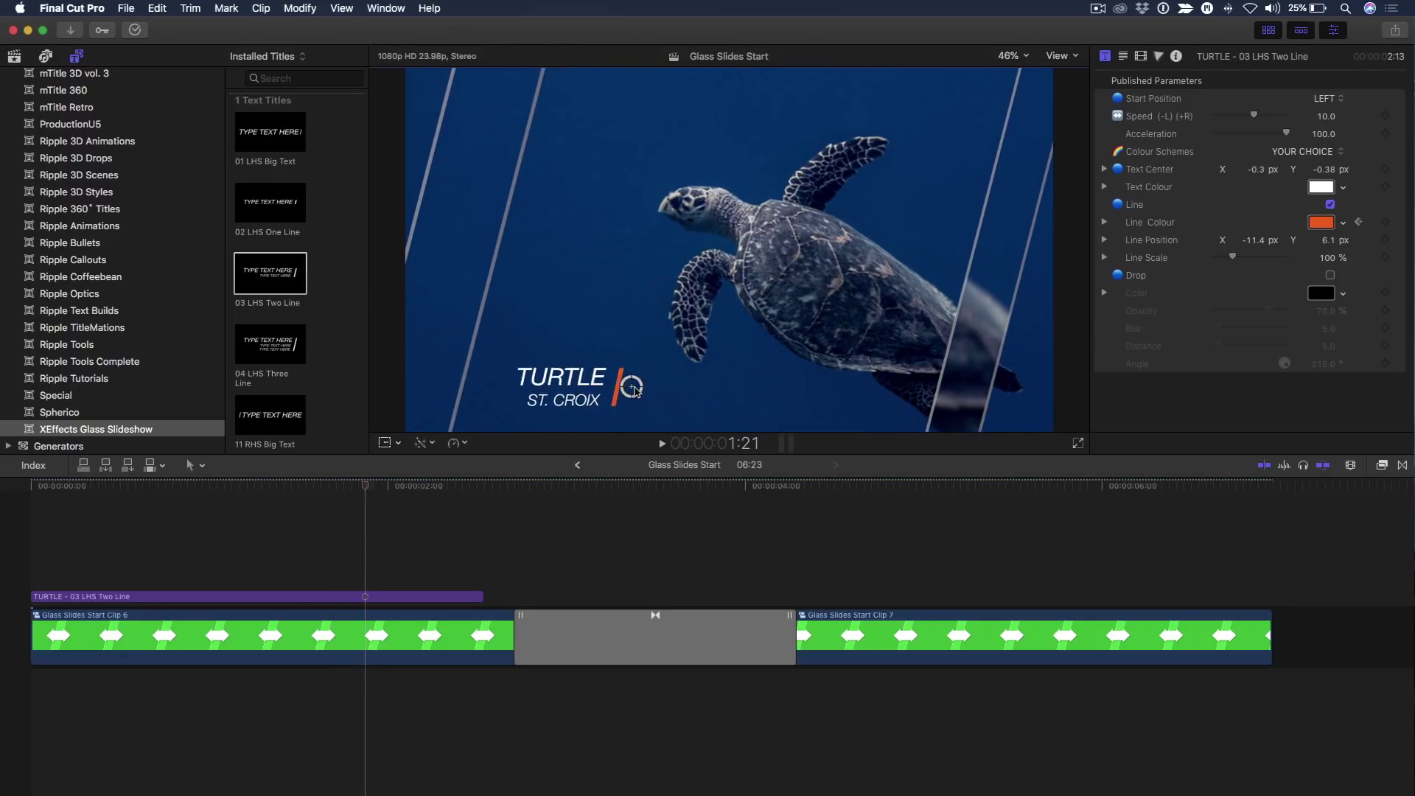
left_click_drag(427, 564, 2, 511)
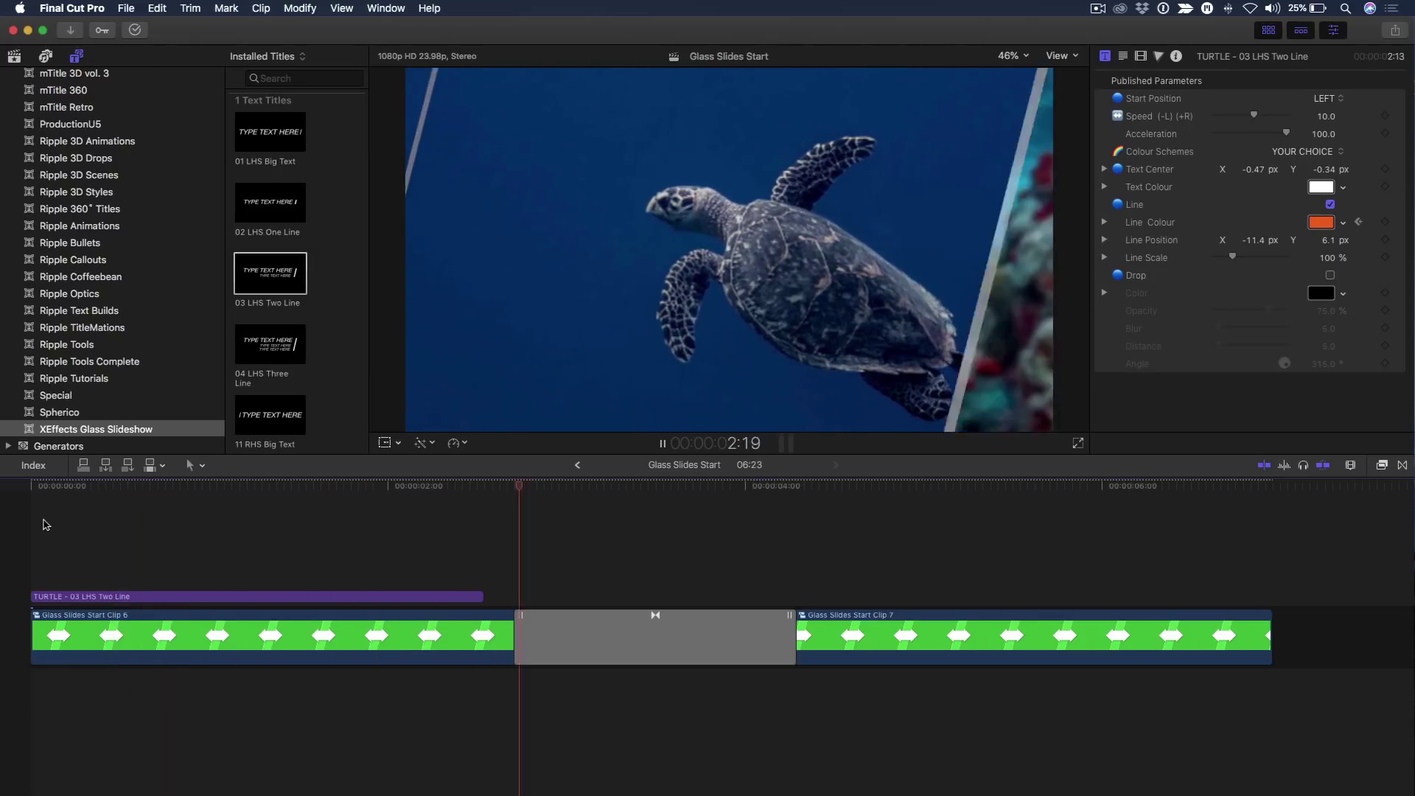
Copy the TURTLE title onto the coral clip and preview it
key("space")
left_click(288, 597)
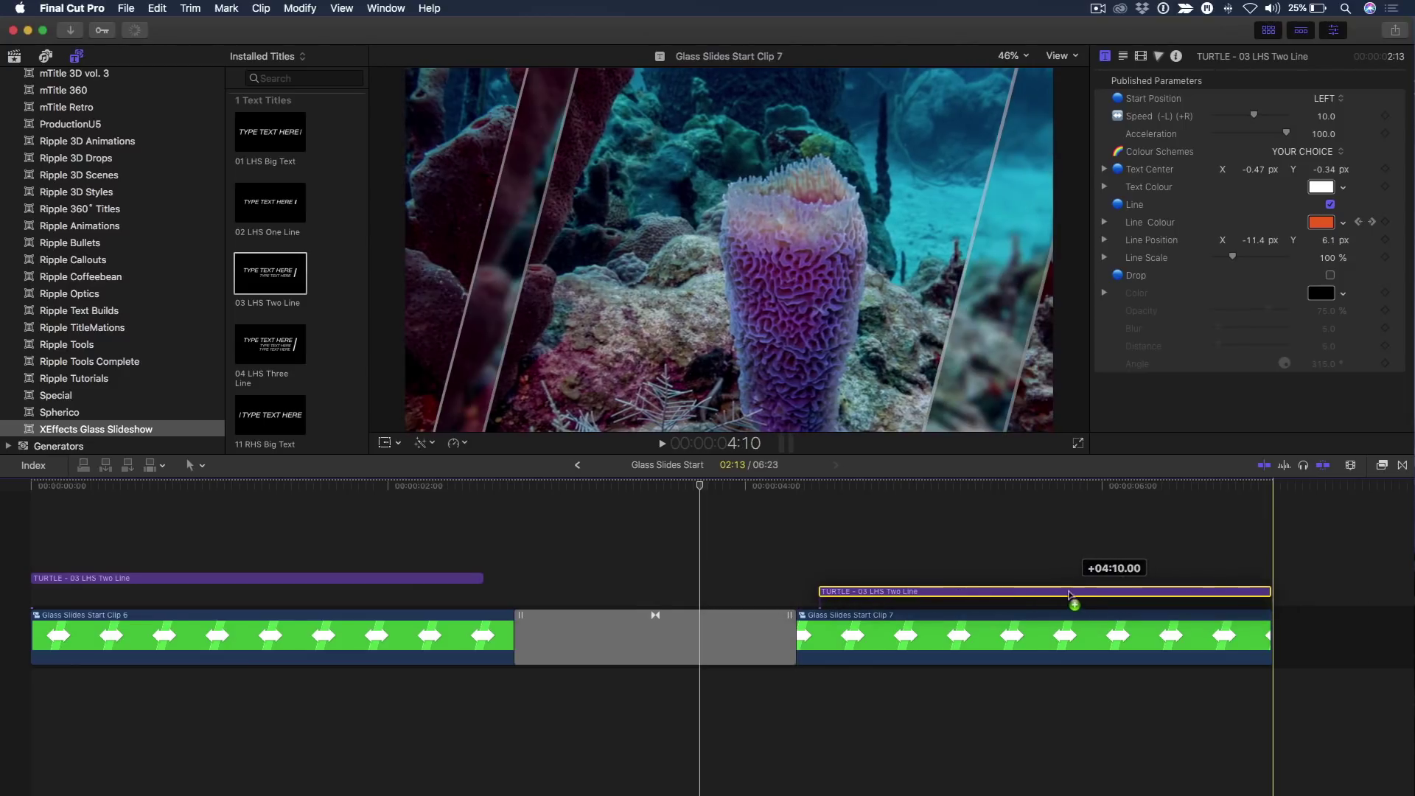
left_click_drag(268, 602, 1062, 598, "alt")
left_click(1358, 560)
key("space")
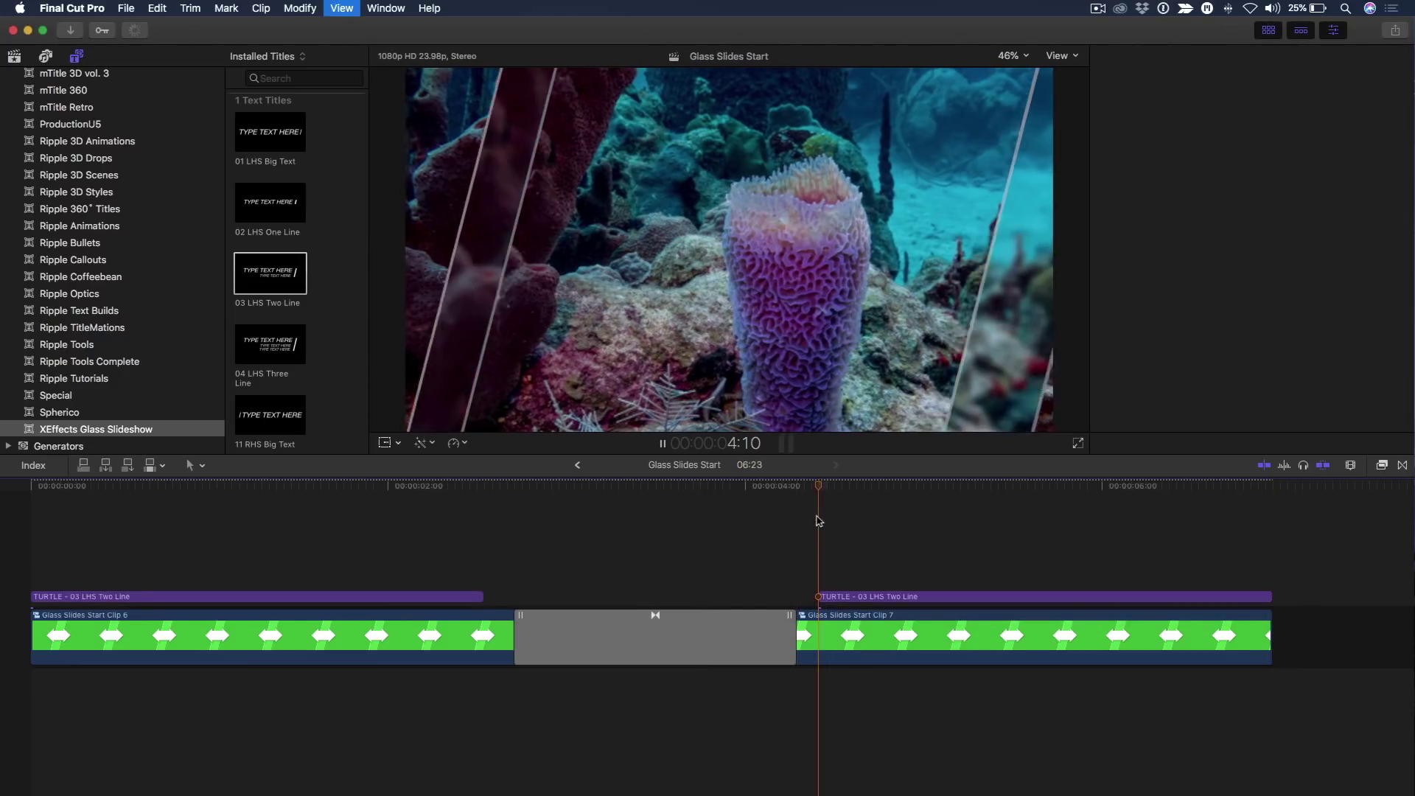
key("space")
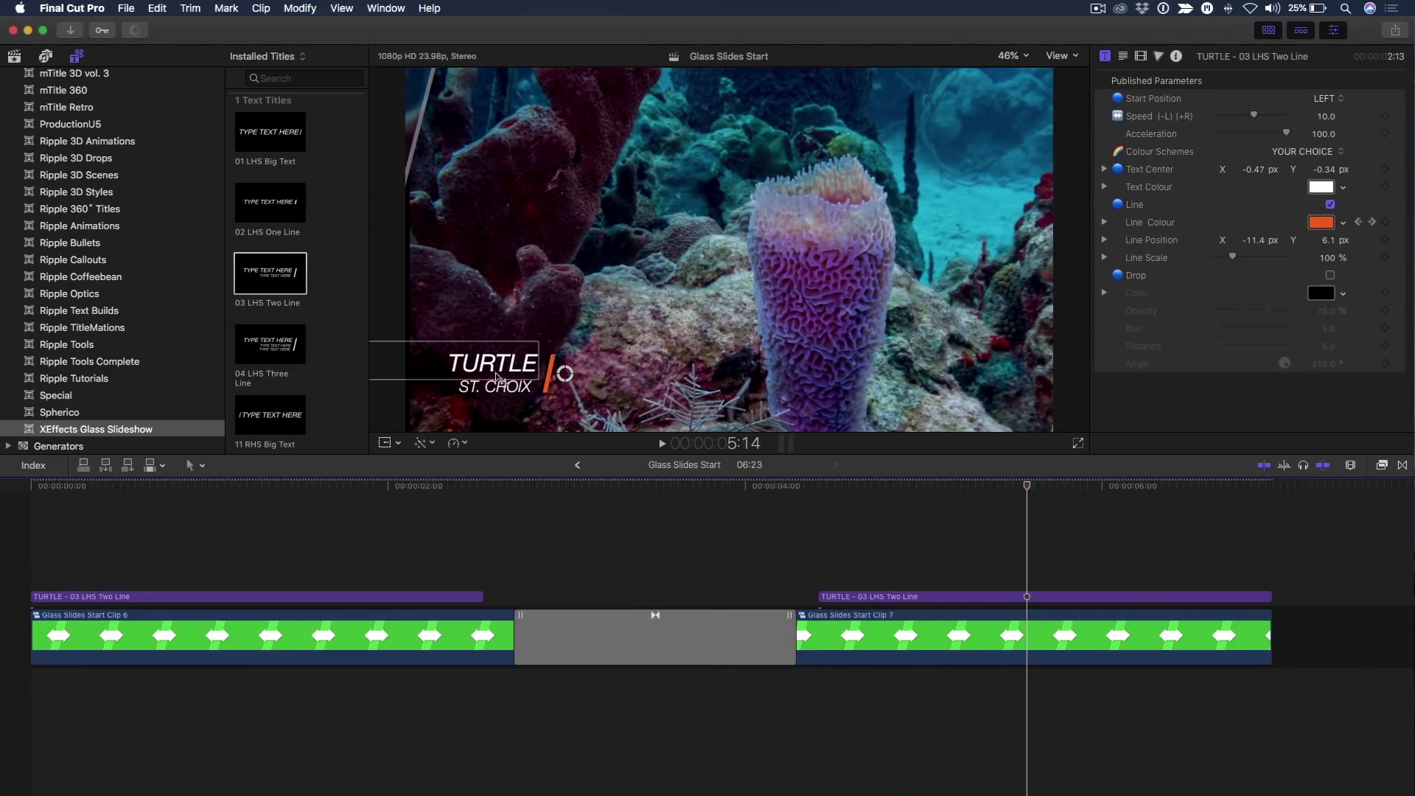
Retype the copied title's first line as SPONGEBOB and check the coral section
double_click(477, 367)
type("SPONGEBOB")
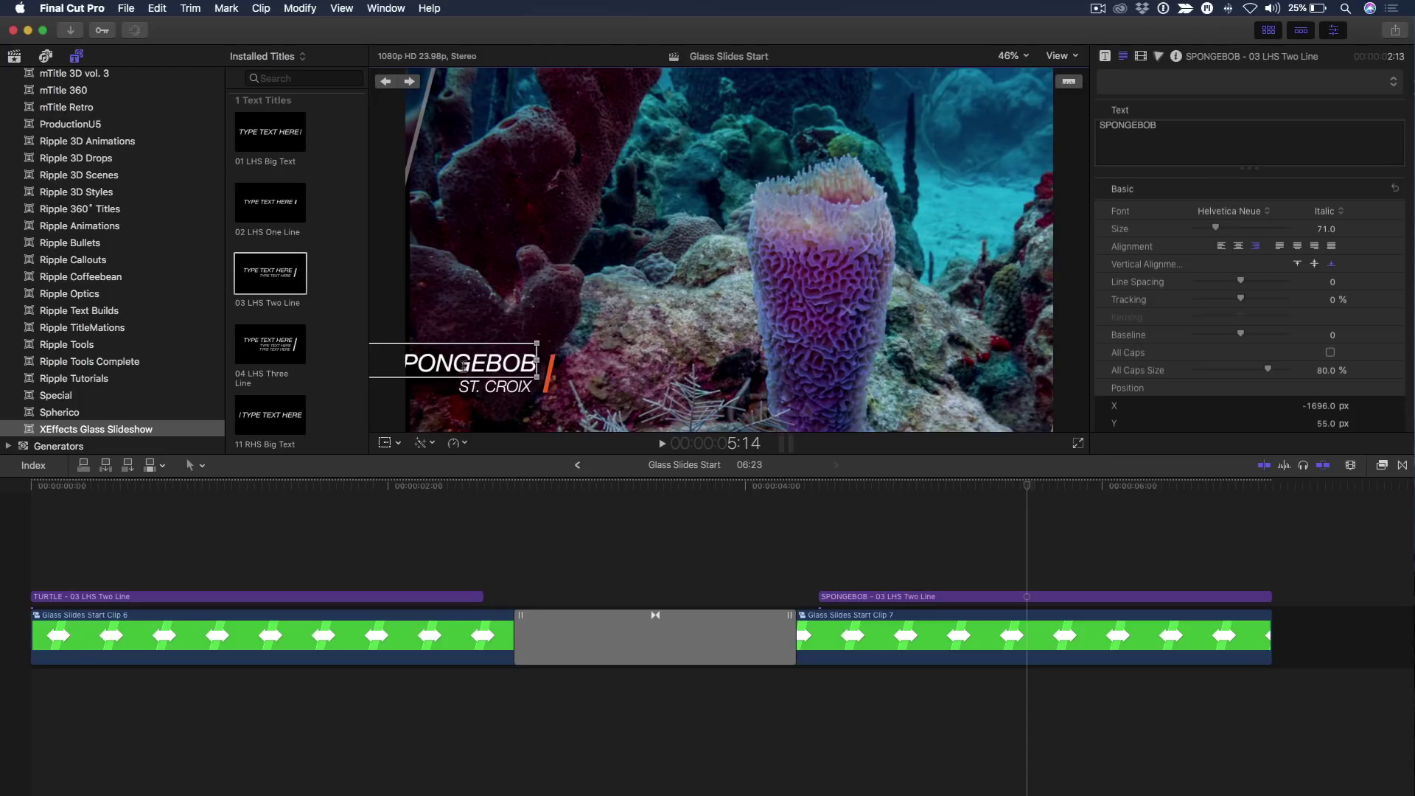
left_click(917, 550)
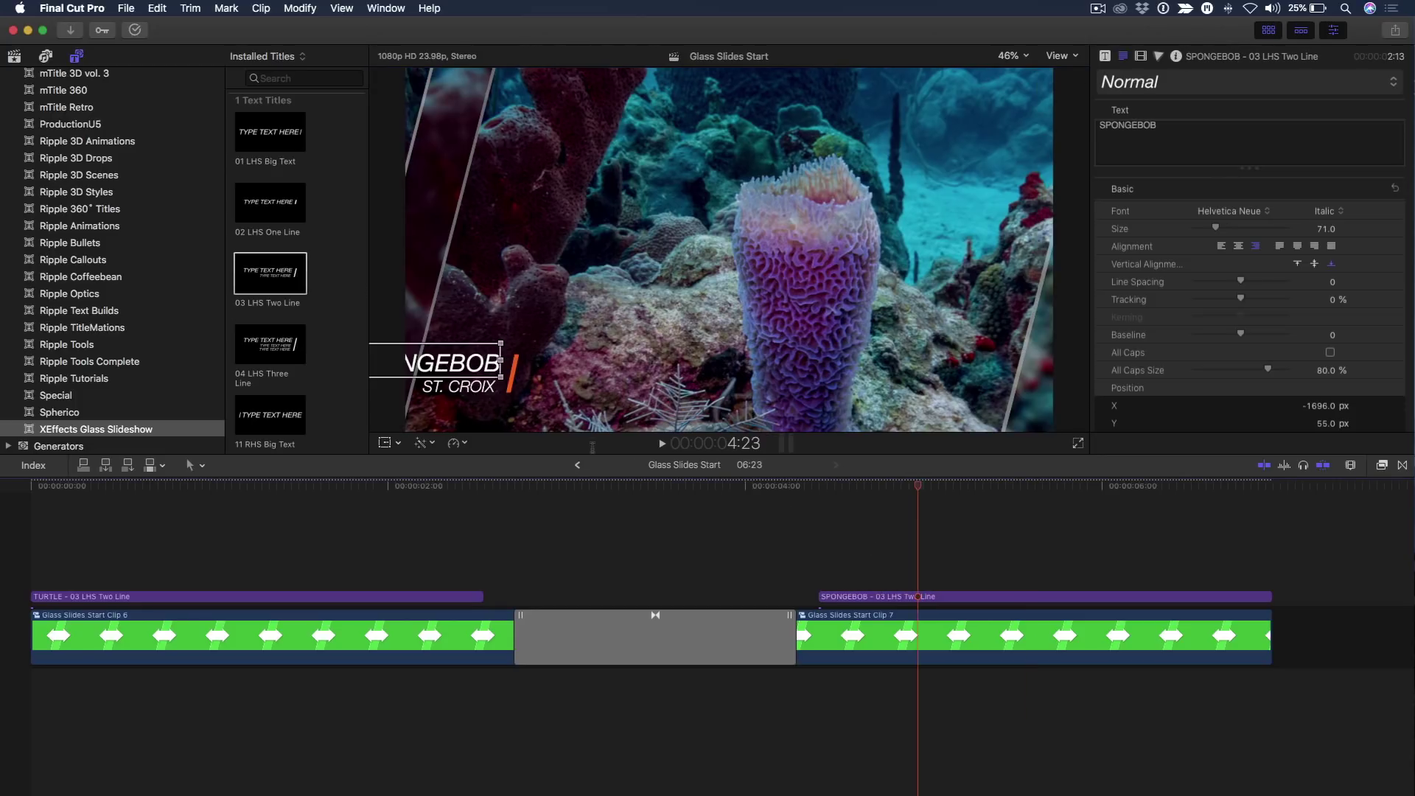
key("space")
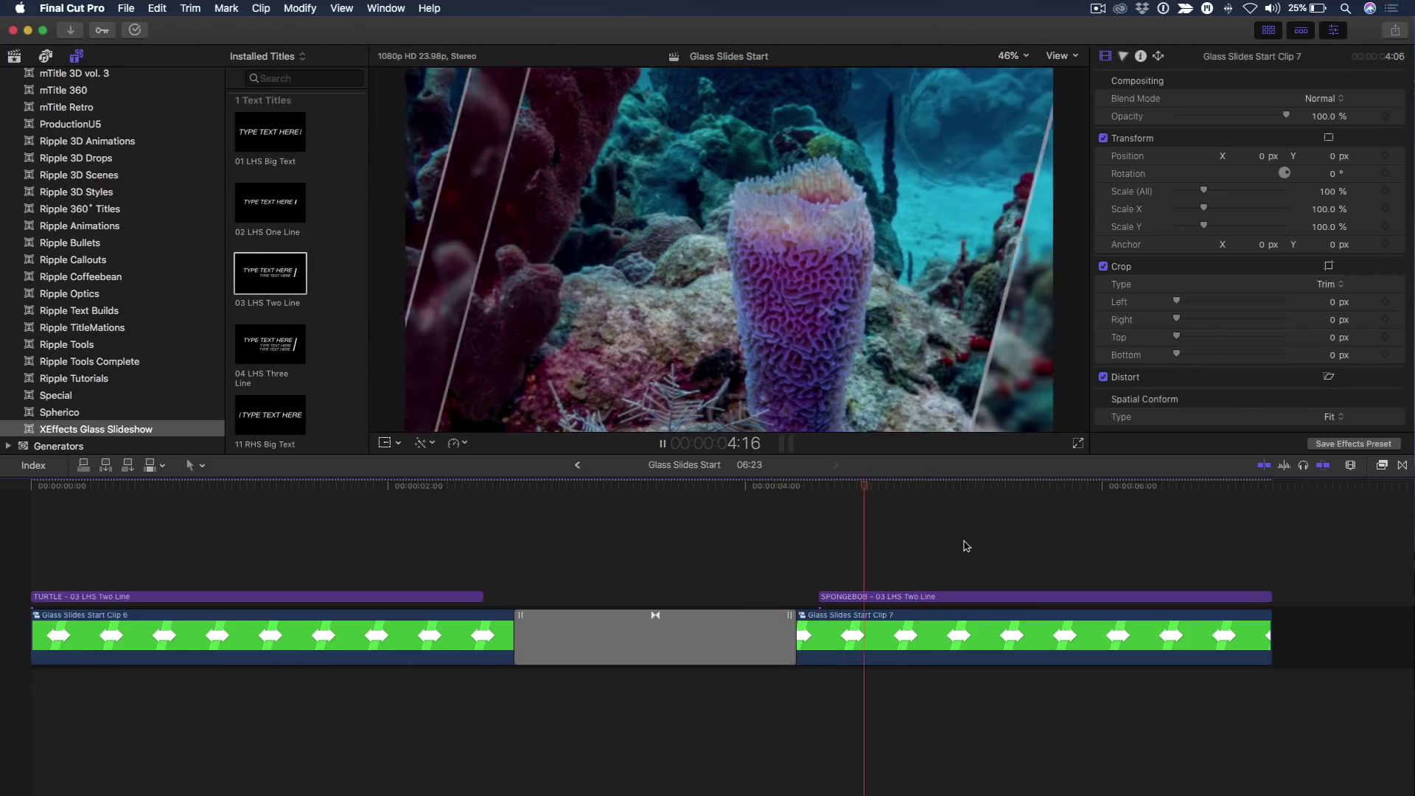
left_click(968, 545)
left_click(953, 598)
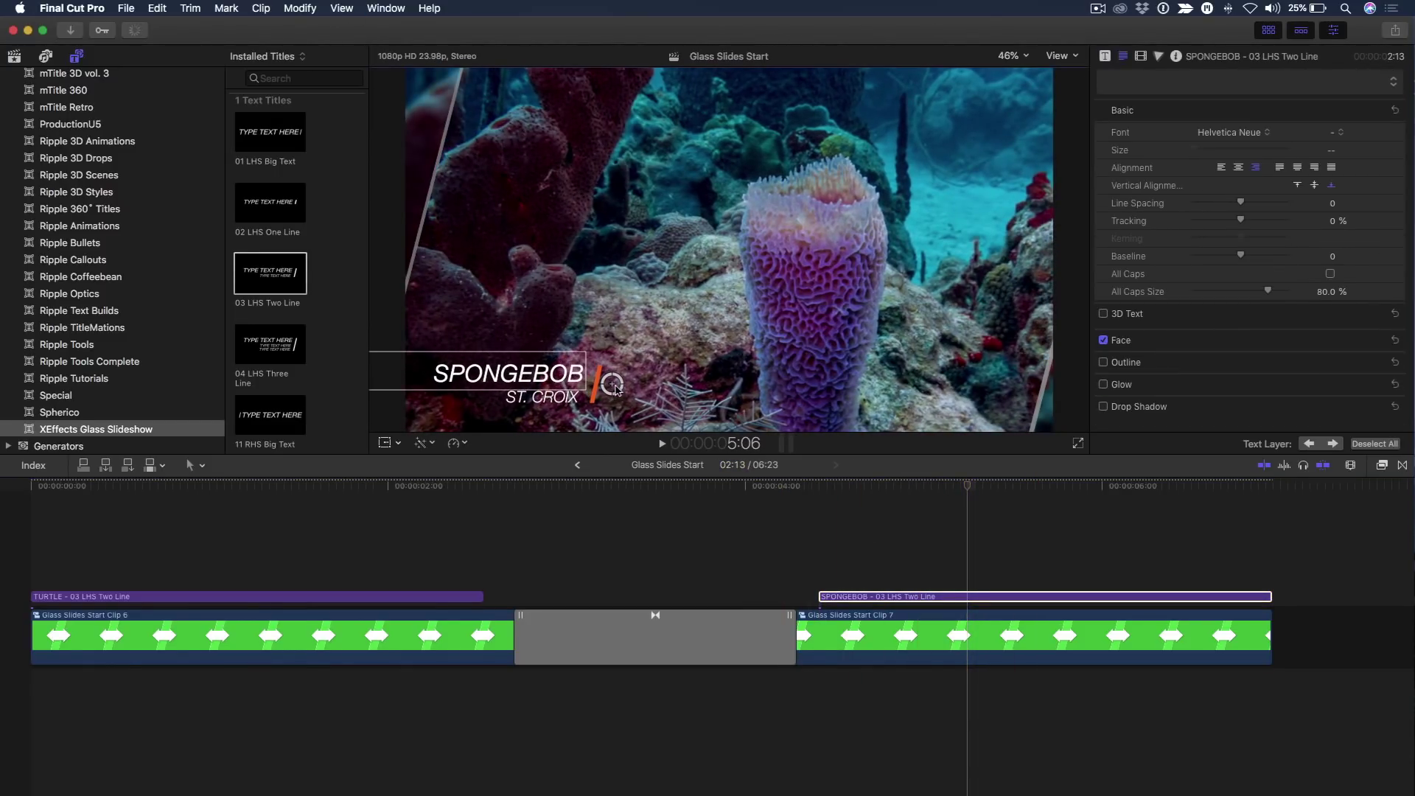
Play the SPONGEBOB section, then the slideshow from near the start
left_click(779, 550)
key("space")
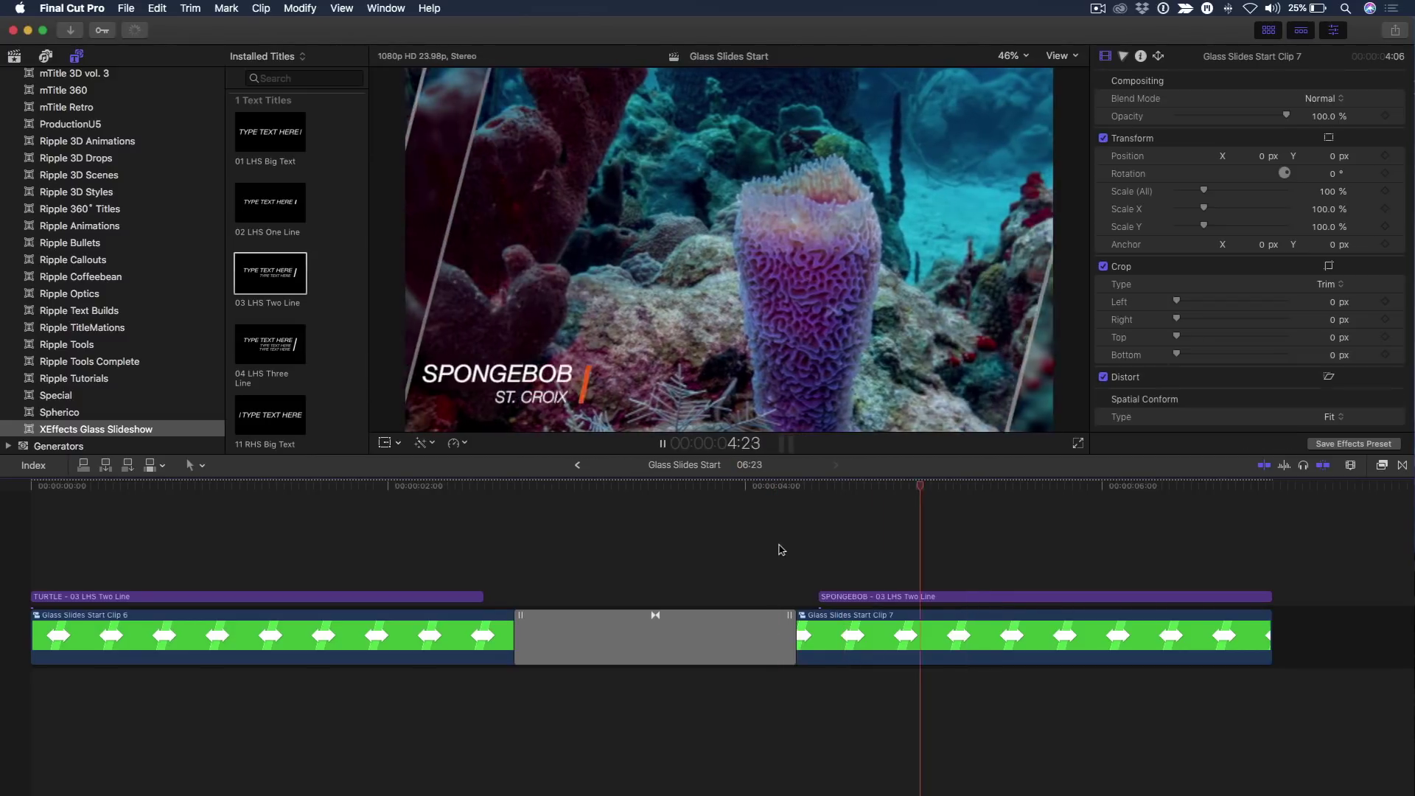
key("space")
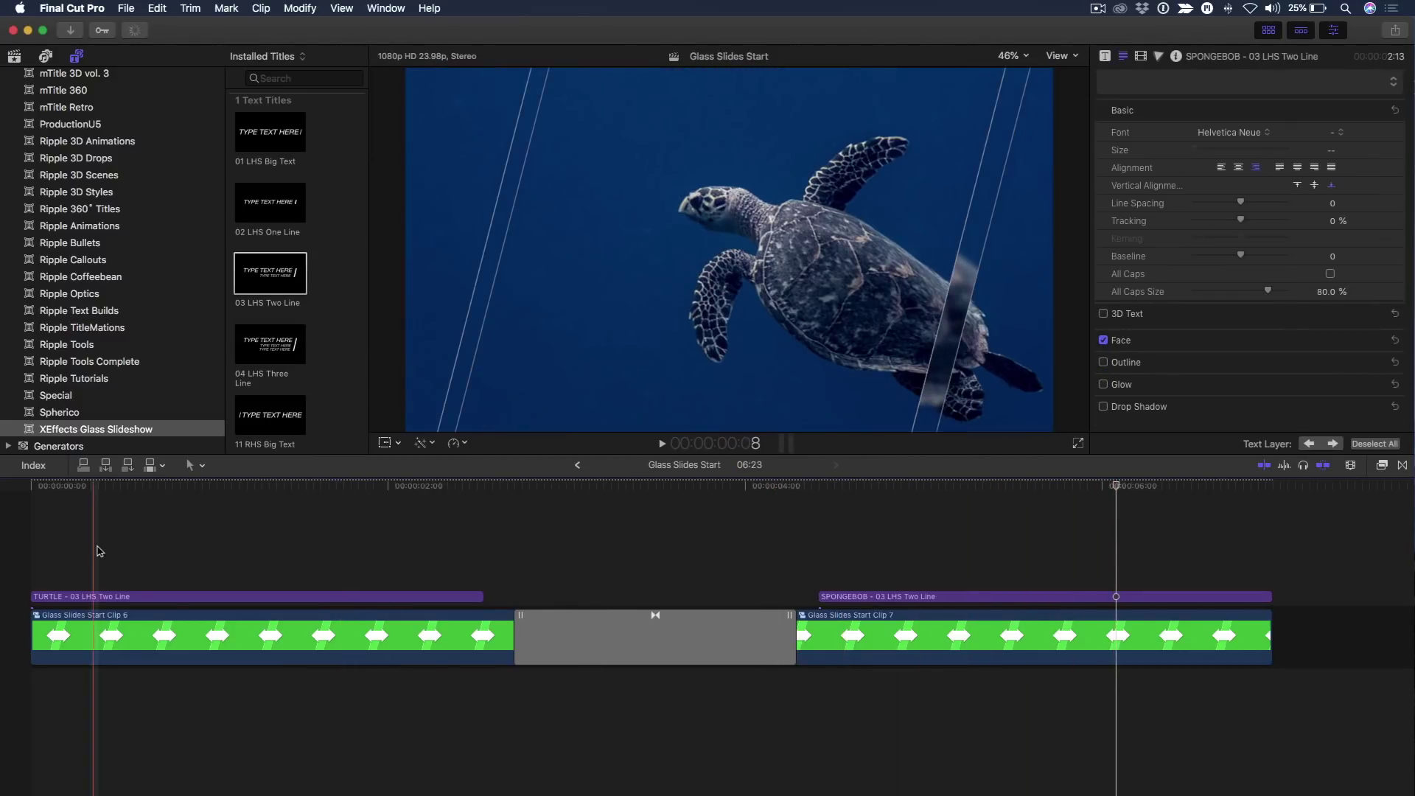
left_click(96, 551)
key("space")
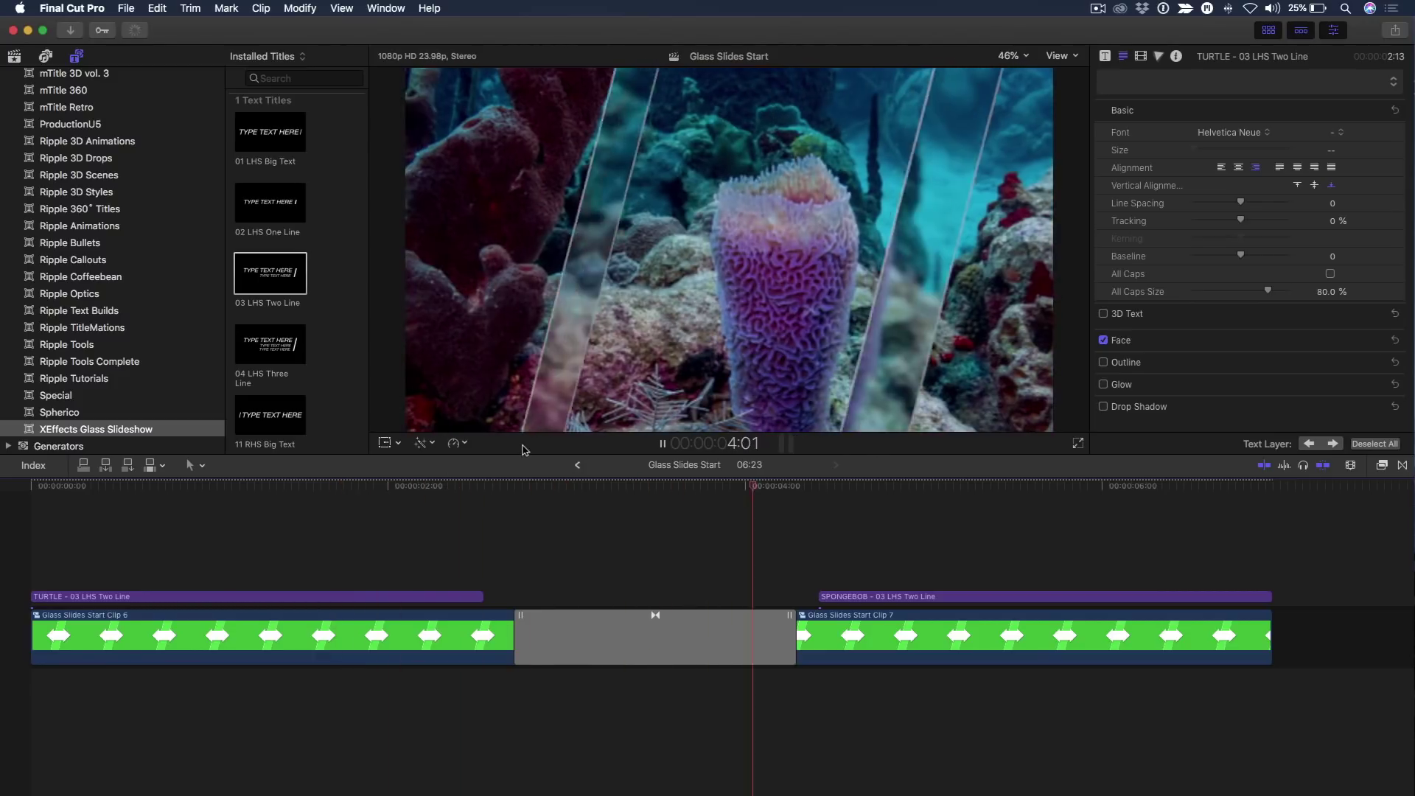
key("space")
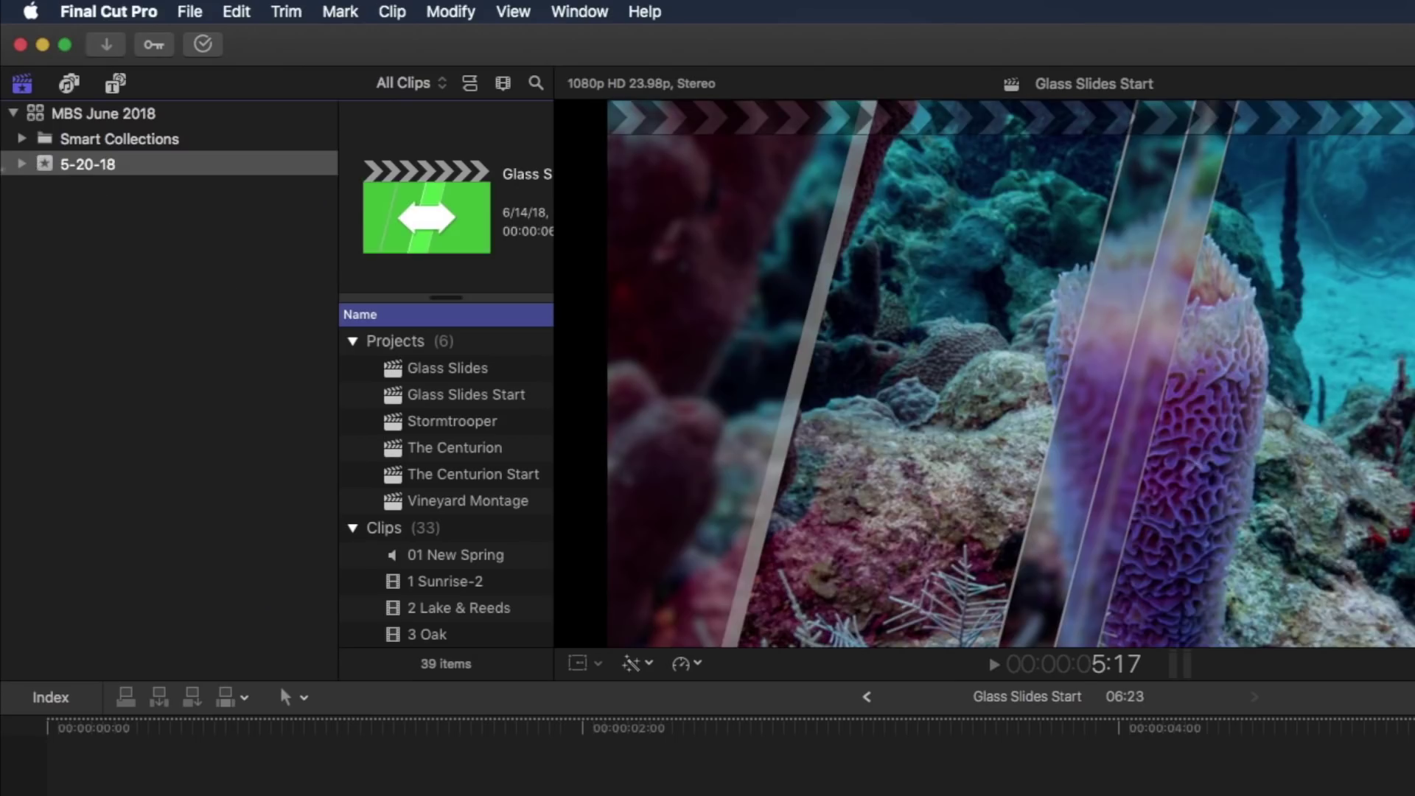
Select the 5-20-18 event and open its Compounds keyword collection
left_click(17, 174)
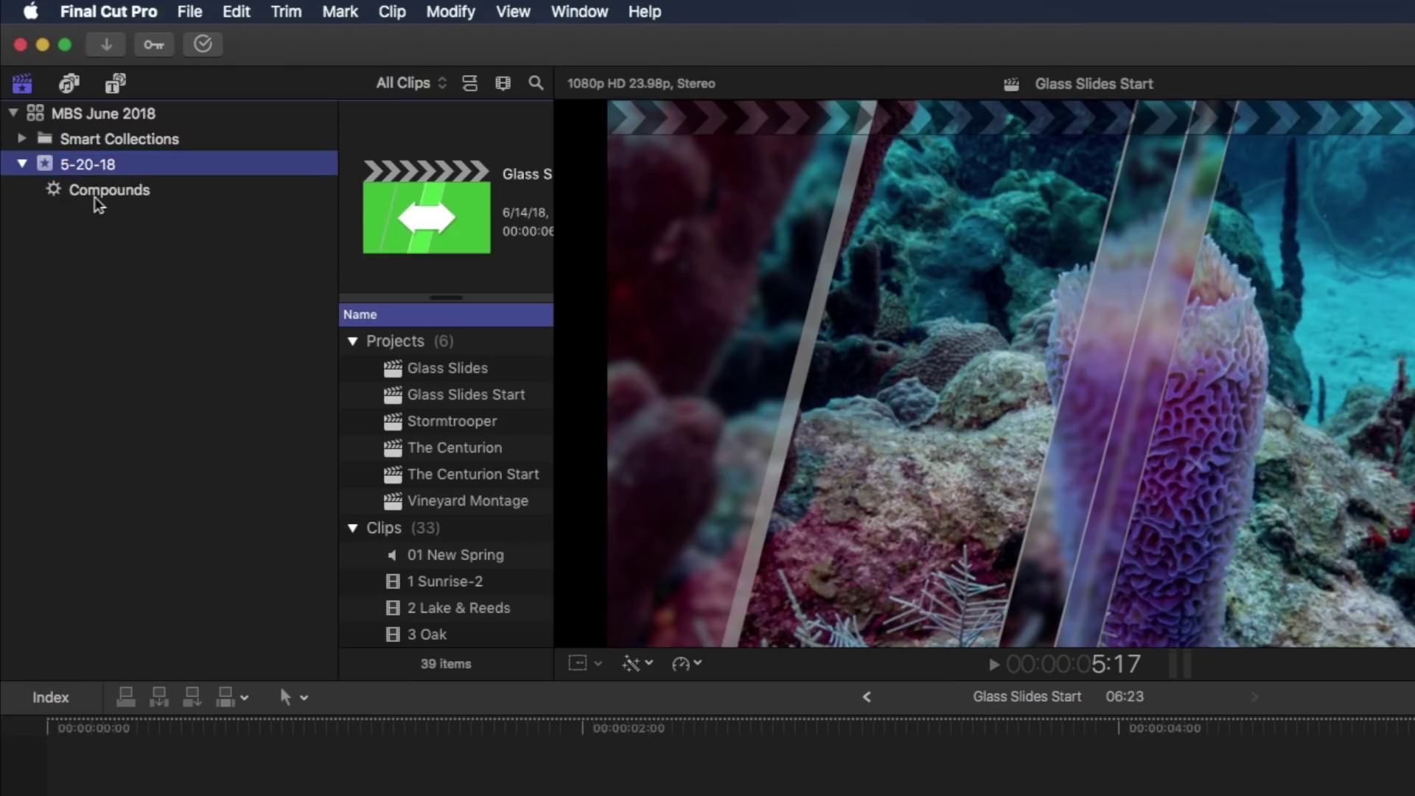
left_click(96, 197)
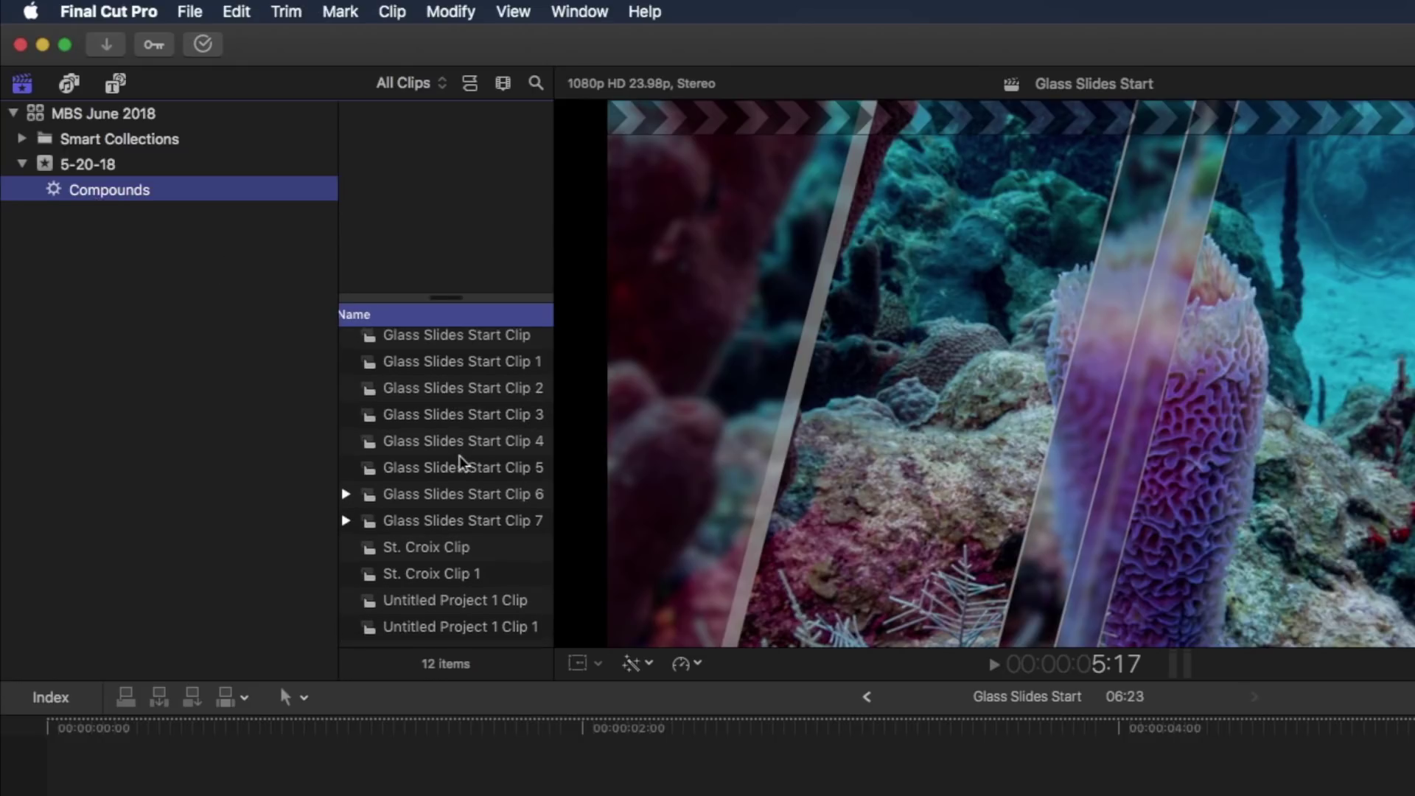
scroll(475, 442, "right", 1)
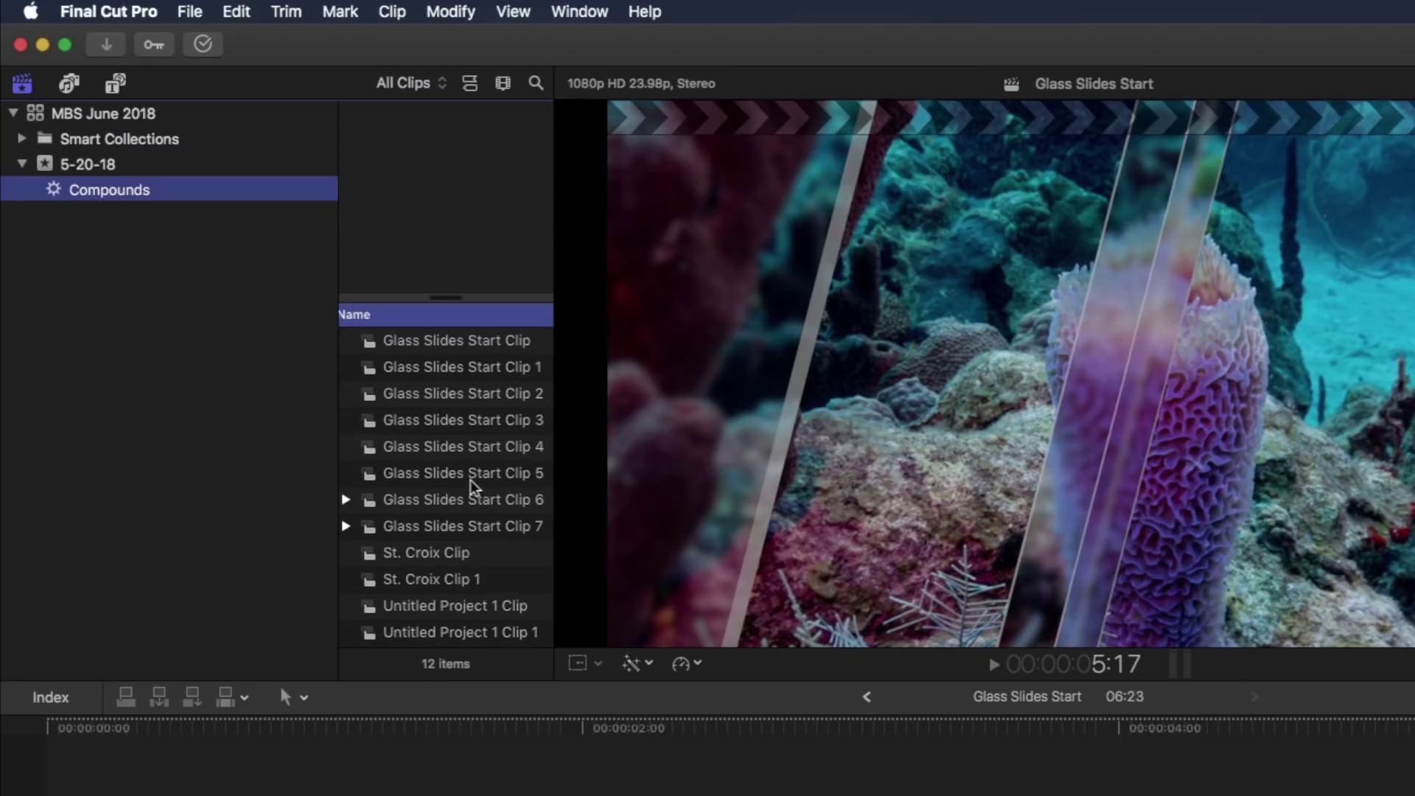